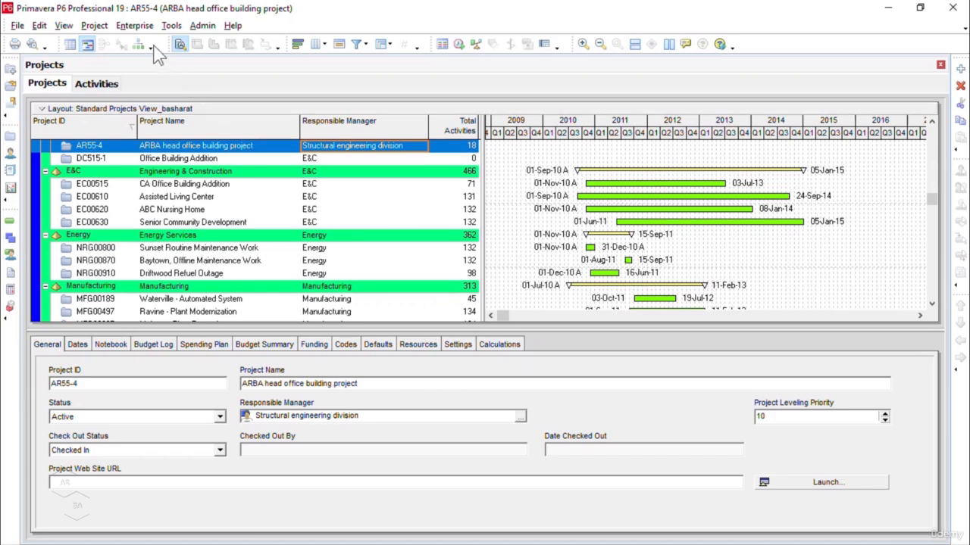
Open the enterprise Calendars window and widen it to show the global calendars
{"action": "left_click", "coordinate": [136, 26]}
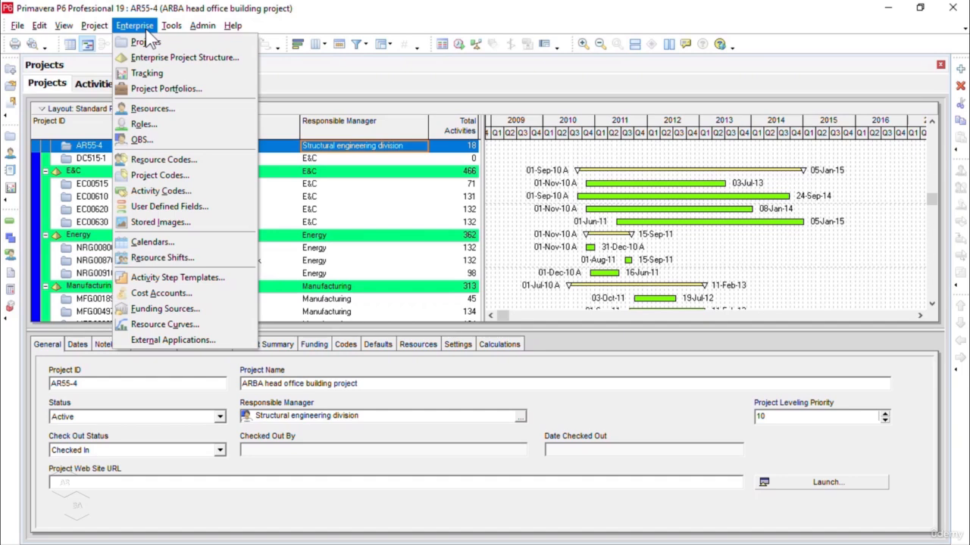
{"action": "left_click", "coordinate": [193, 242]}
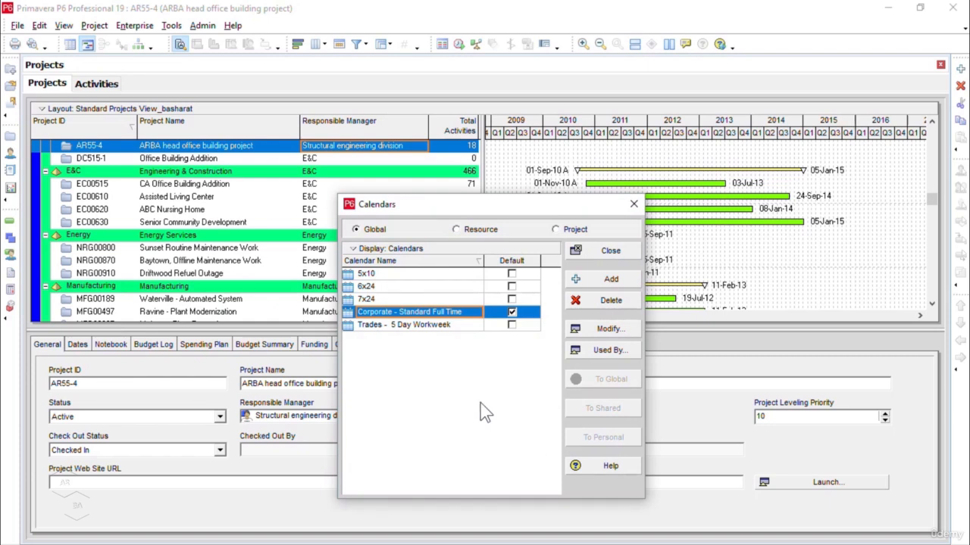
{"action": "left_click_drag", "start_coordinate": [512, 213], "coordinate": [494, 100]}
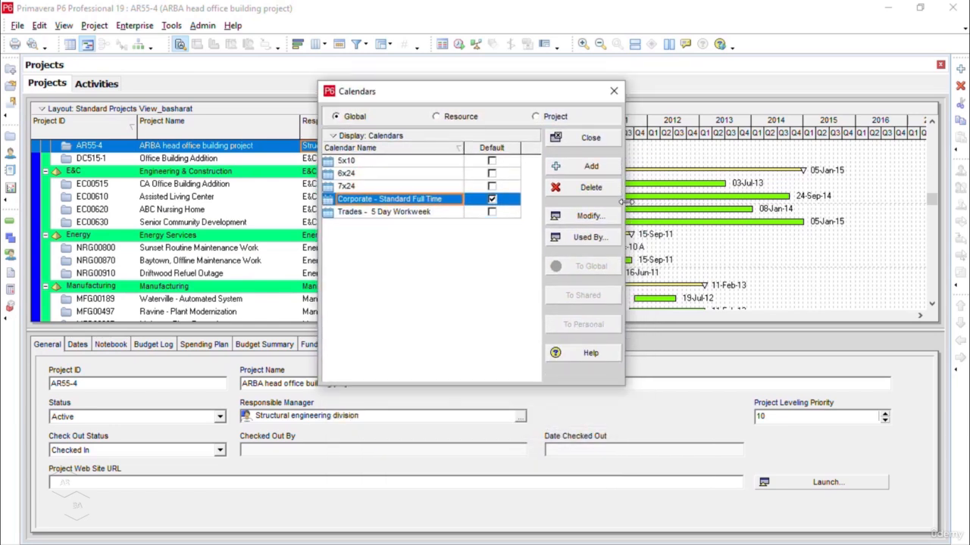
{"action": "left_click_drag", "start_coordinate": [622, 201], "coordinate": [713, 196]}
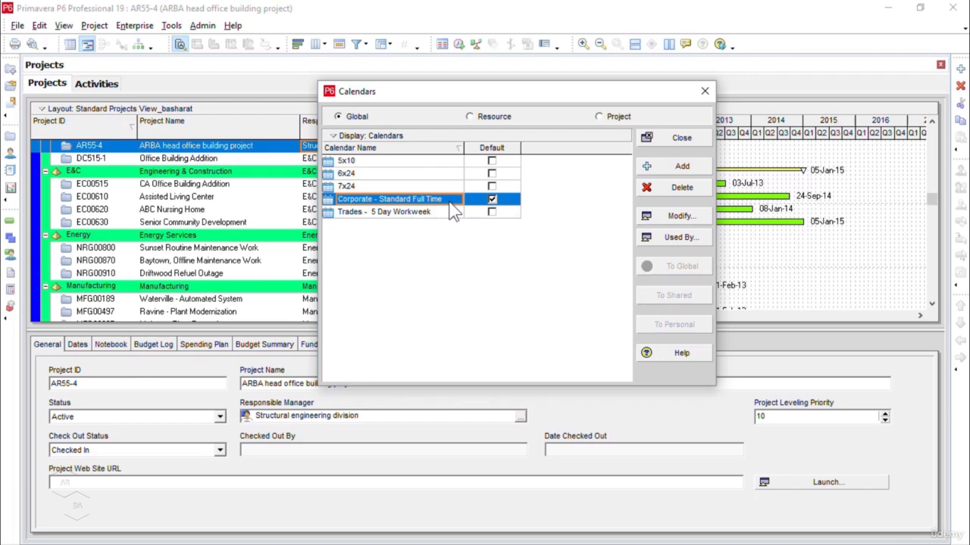
{"action": "left_click", "coordinate": [692, 140]}
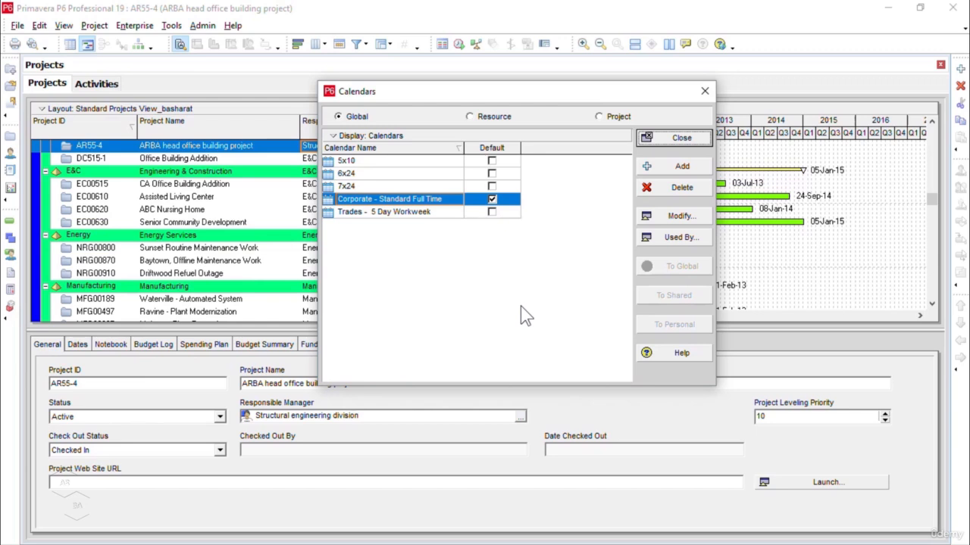
Try to delete the global 7x24 calendar and check which projects use it
{"action": "left_click", "coordinate": [436, 188]}
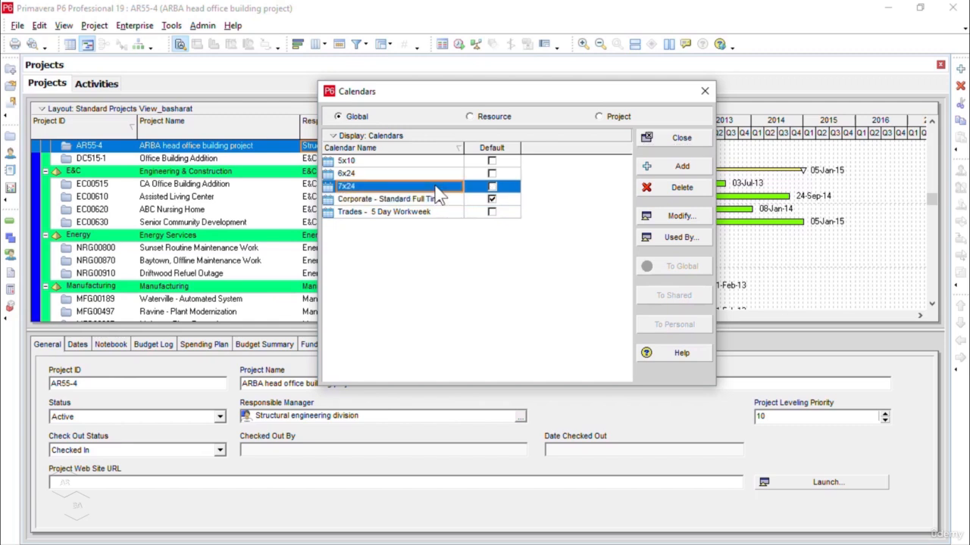
{"action": "left_click", "coordinate": [699, 194]}
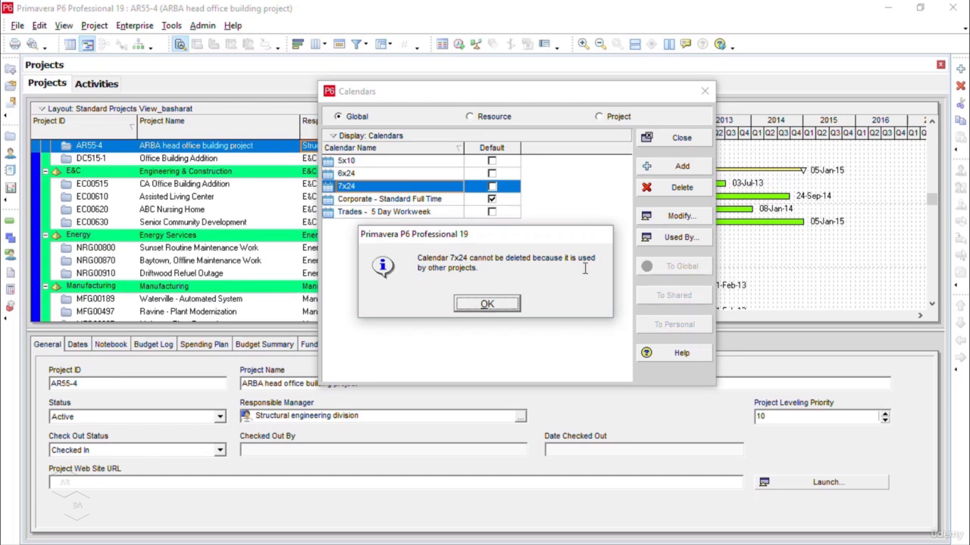
{"action": "left_click", "coordinate": [487, 305]}
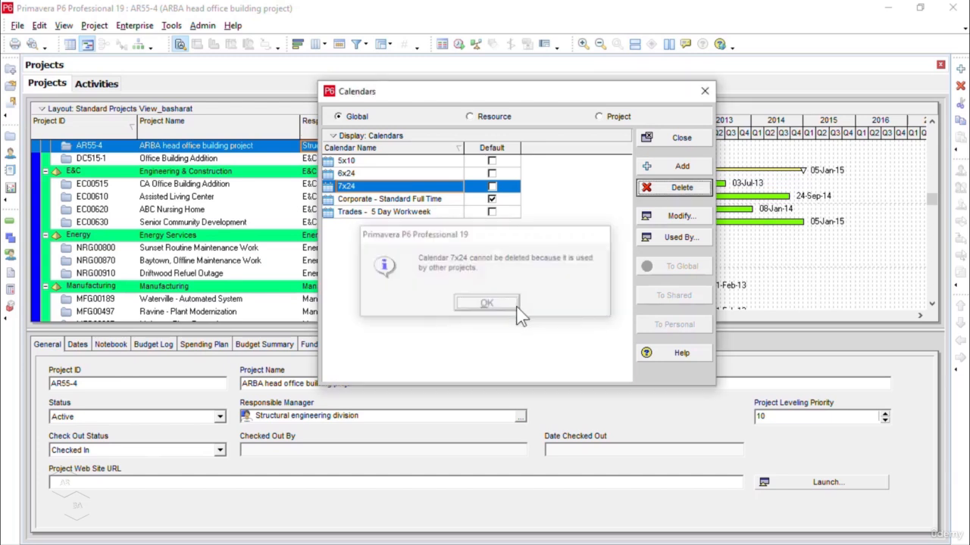
{"action": "left_click", "coordinate": [674, 241]}
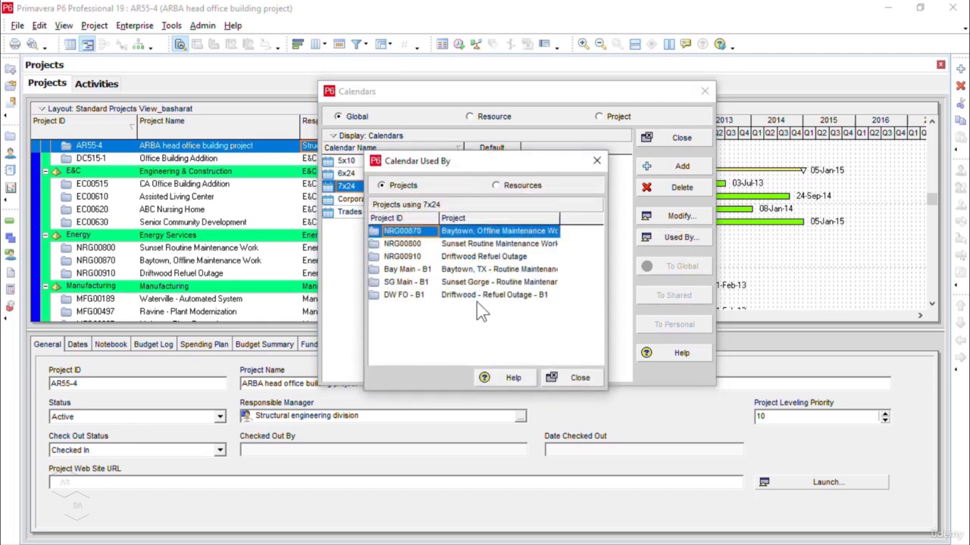
{"action": "key", "text": "Escape"}
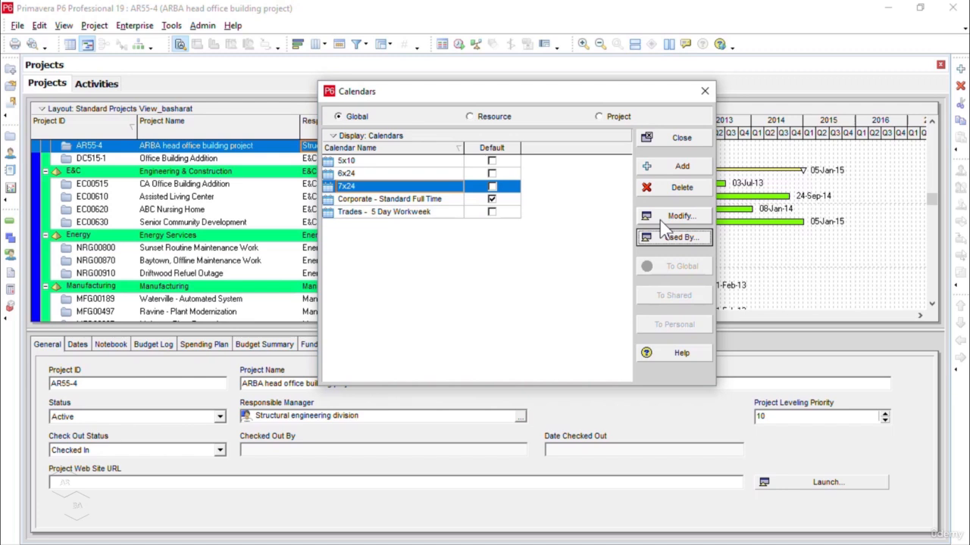
Make Trades - 5 Day Workweek the default global calendar
{"action": "left_click", "coordinate": [496, 199]}
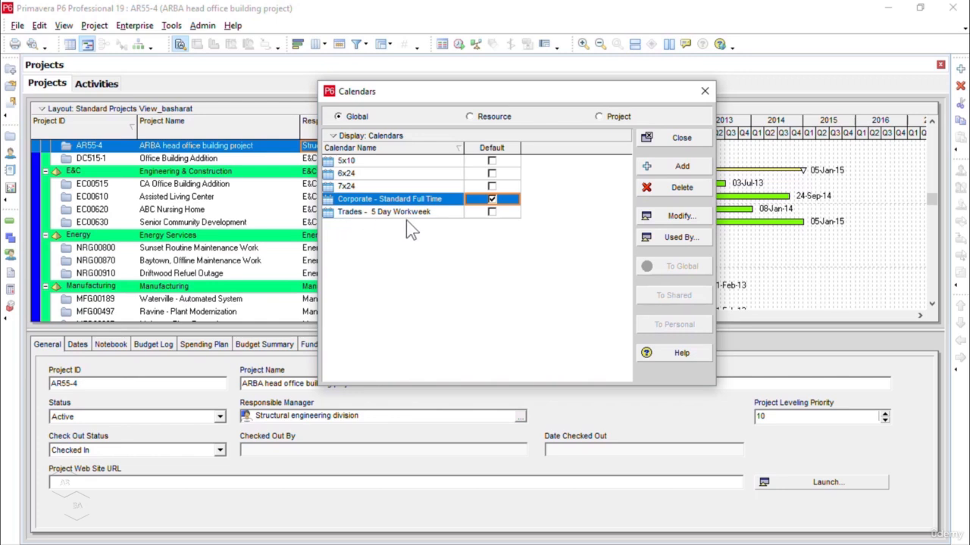
{"action": "left_click", "coordinate": [424, 213]}
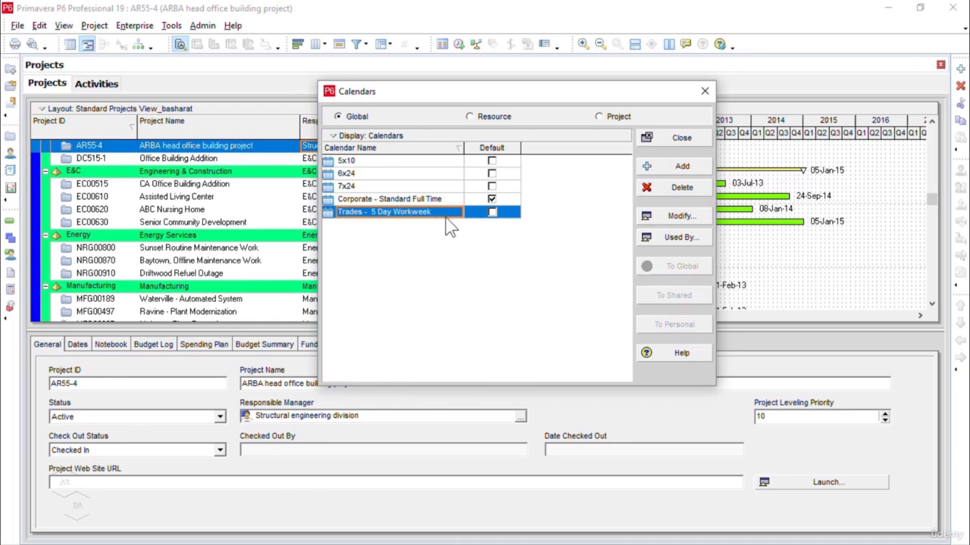
{"action": "left_click", "coordinate": [493, 212]}
{"action": "left_click", "coordinate": [492, 212]}
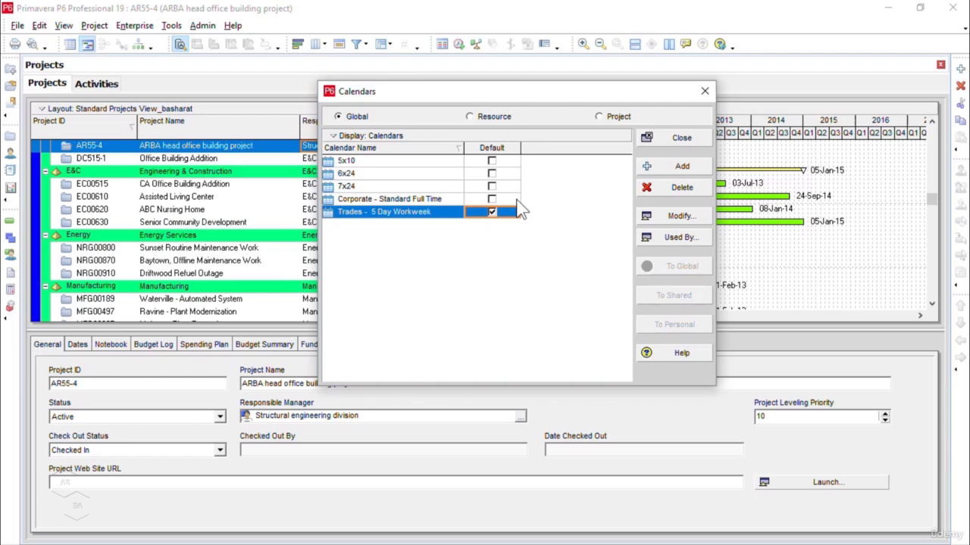
{"action": "key", "text": "Tab"}
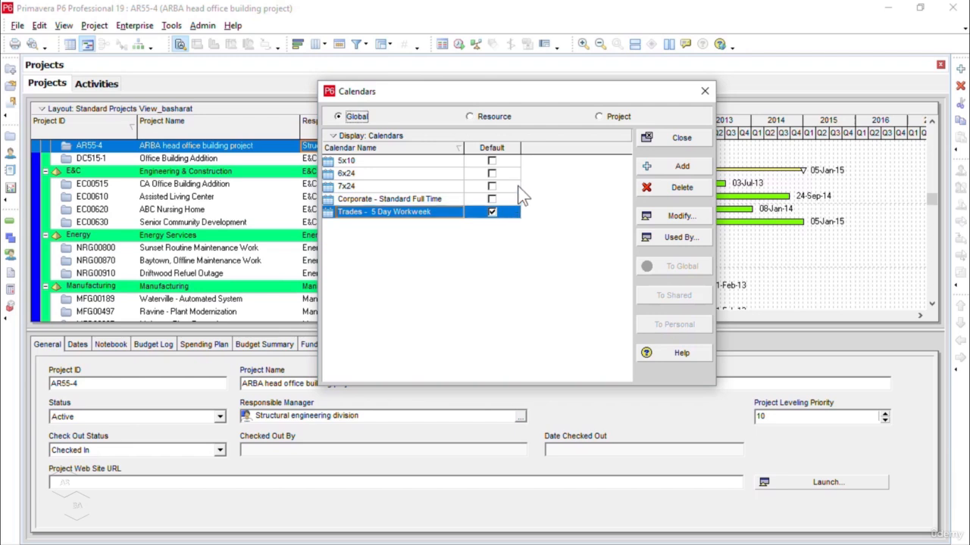
Examine the resource, project and global calendar lists, including which conversion options personal and shared resource calendars offer
{"action": "left_click", "coordinate": [491, 119]}
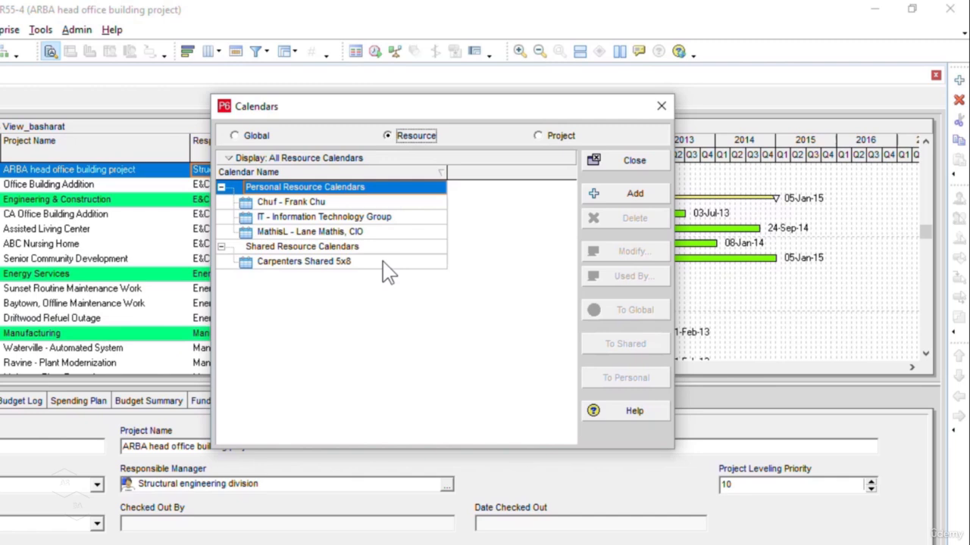
{"action": "left_click", "coordinate": [538, 136]}
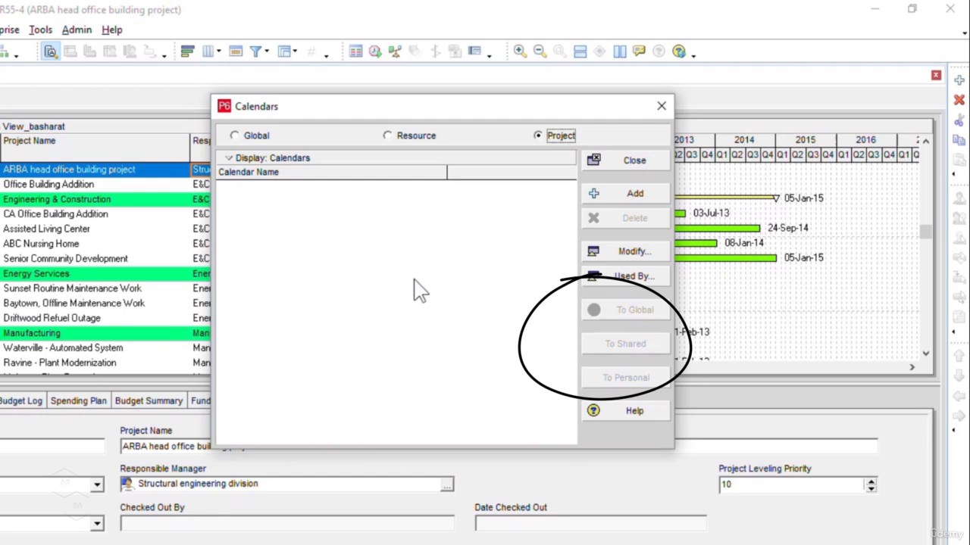
{"action": "left_click", "coordinate": [255, 139]}
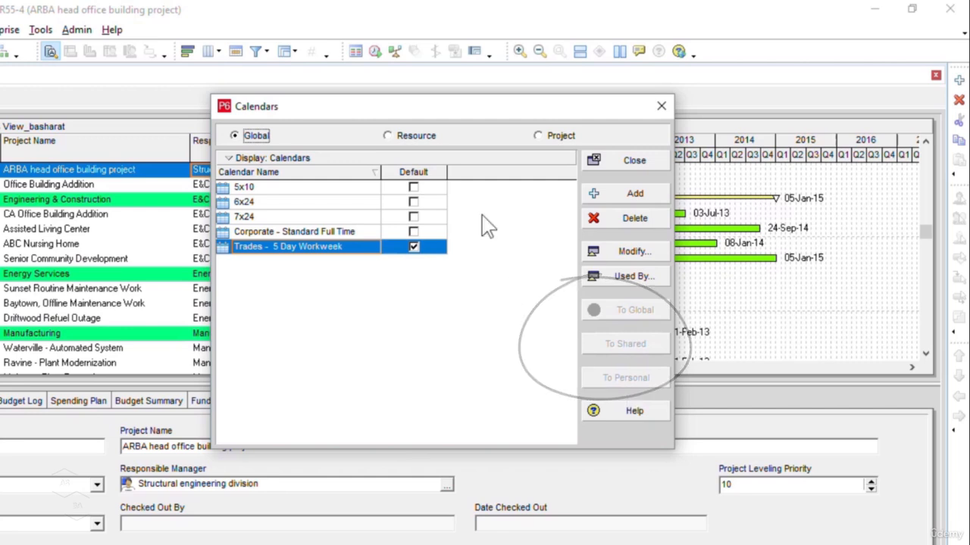
{"action": "left_click", "coordinate": [423, 137]}
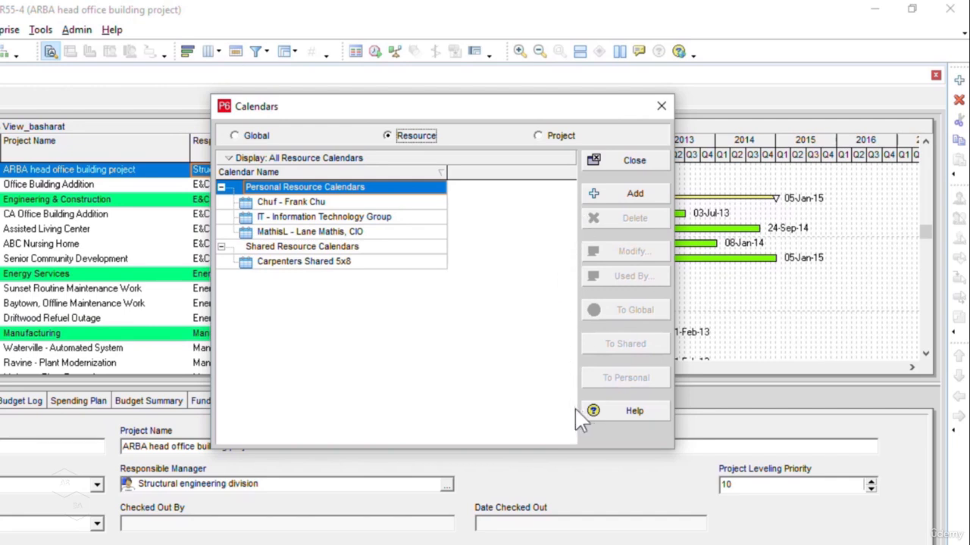
{"action": "left_click", "coordinate": [346, 202]}
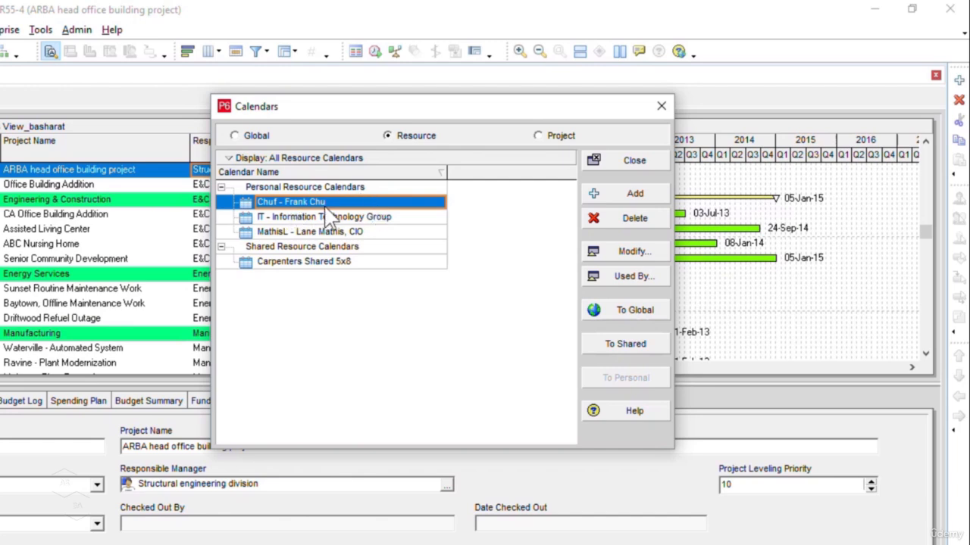
{"action": "left_click", "coordinate": [310, 266]}
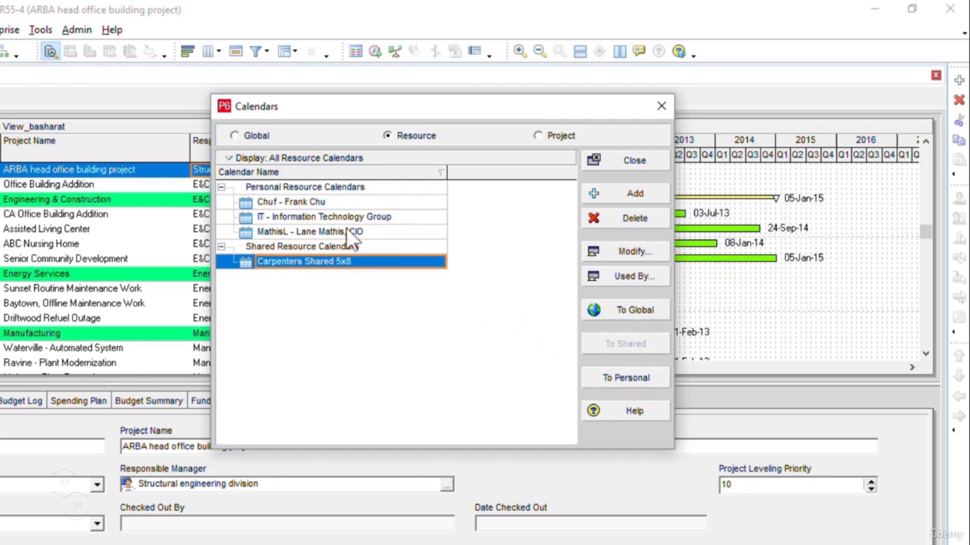
{"action": "left_click", "coordinate": [324, 203]}
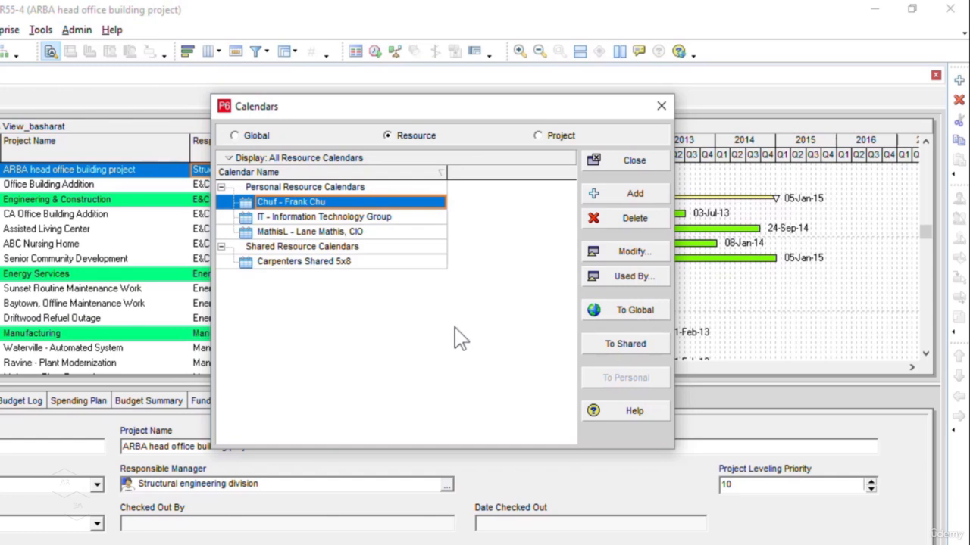
Add a personal resource calendar for the Elec (Electrician) resource and convert it to a shared resource calendar
{"action": "left_click", "coordinate": [635, 195]}
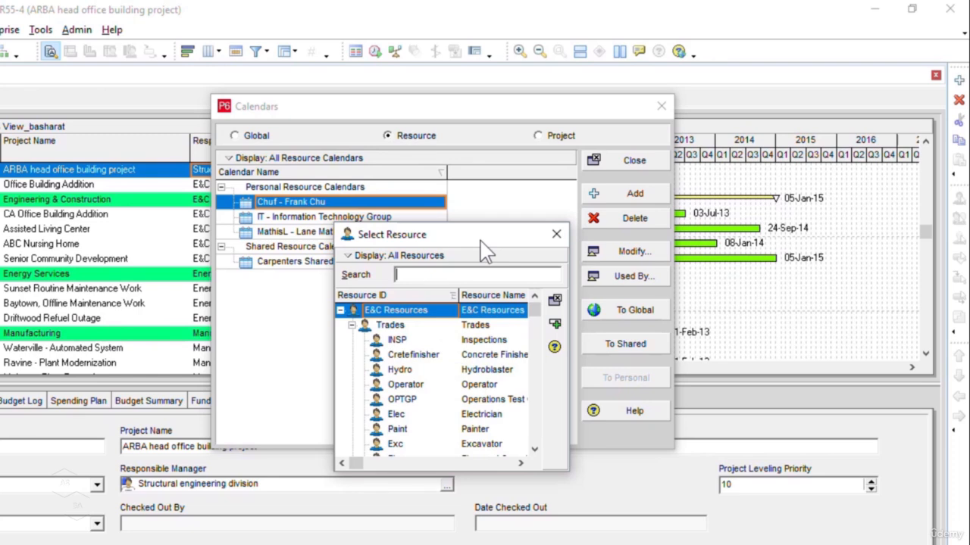
{"action": "left_click", "coordinate": [485, 416]}
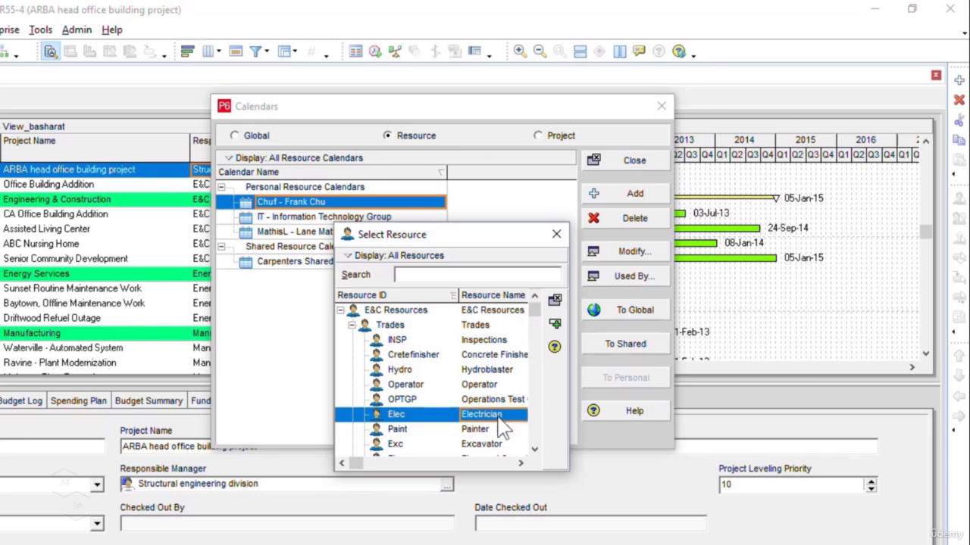
{"action": "left_click", "coordinate": [555, 326]}
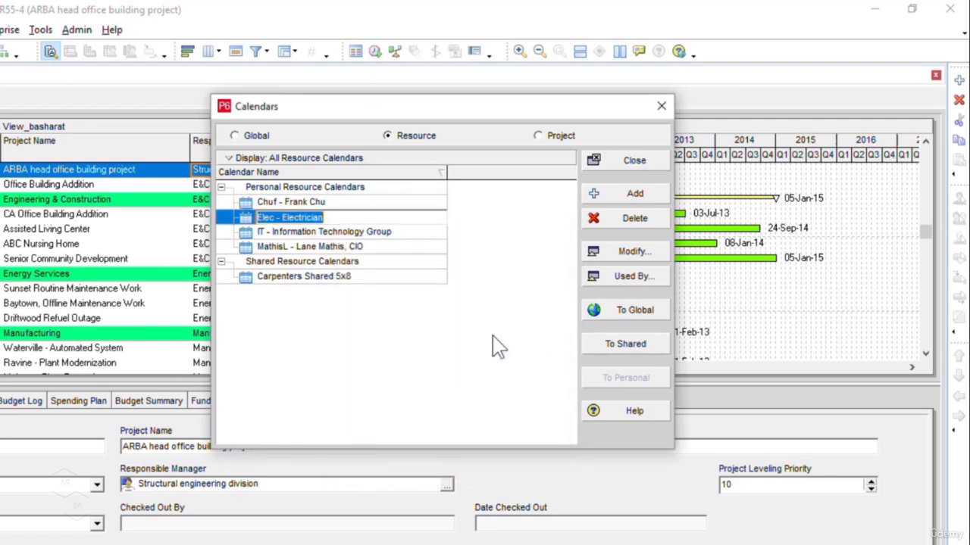
{"action": "left_click", "coordinate": [492, 336]}
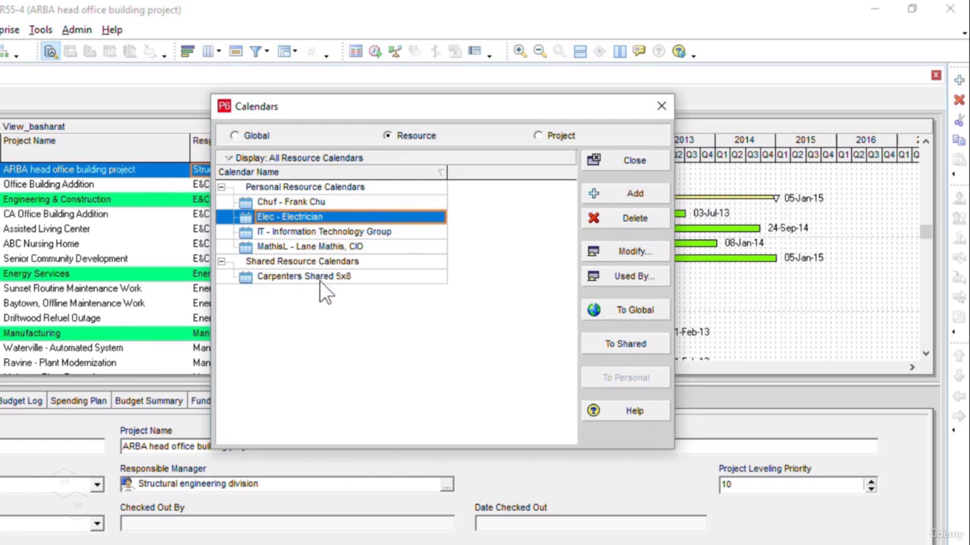
{"action": "left_click", "coordinate": [632, 348]}
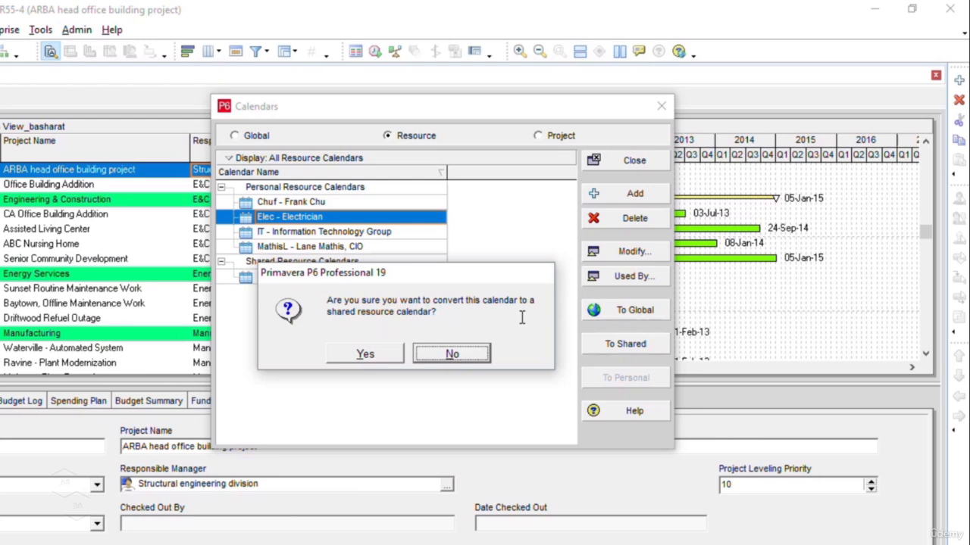
{"action": "left_click", "coordinate": [397, 362]}
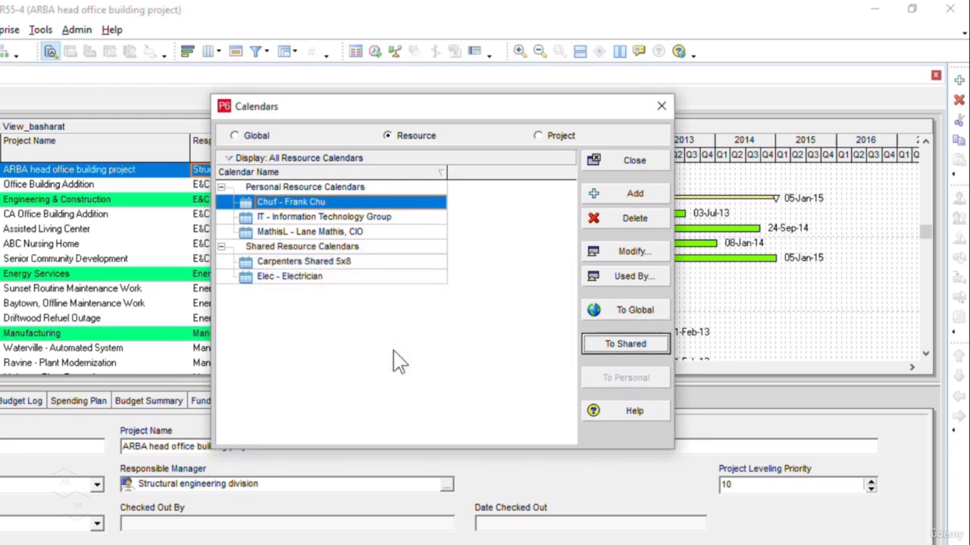
Convert the shared Elec - Electrician calendar to a personal calendar for the Elec resource and back to a shared one
{"action": "left_click", "coordinate": [363, 280]}
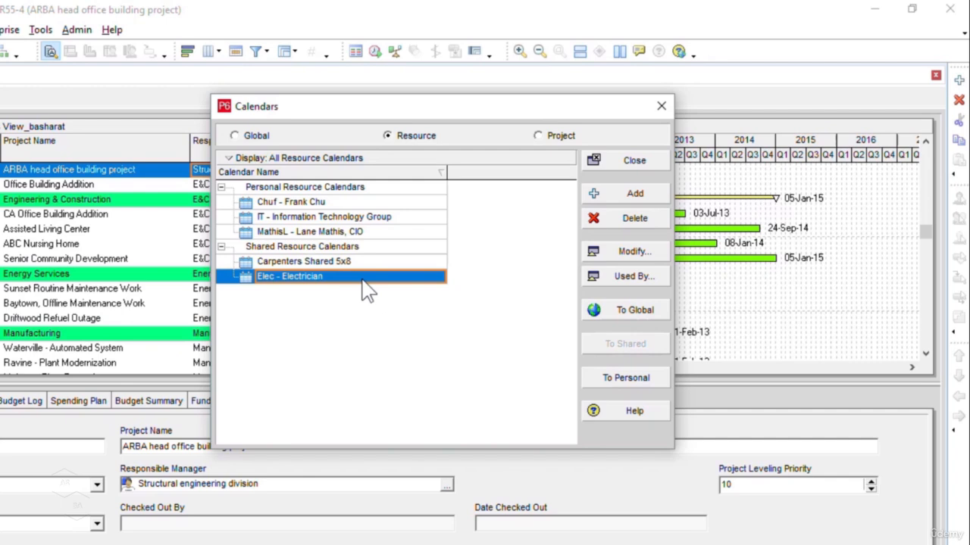
{"action": "left_click", "coordinate": [631, 385]}
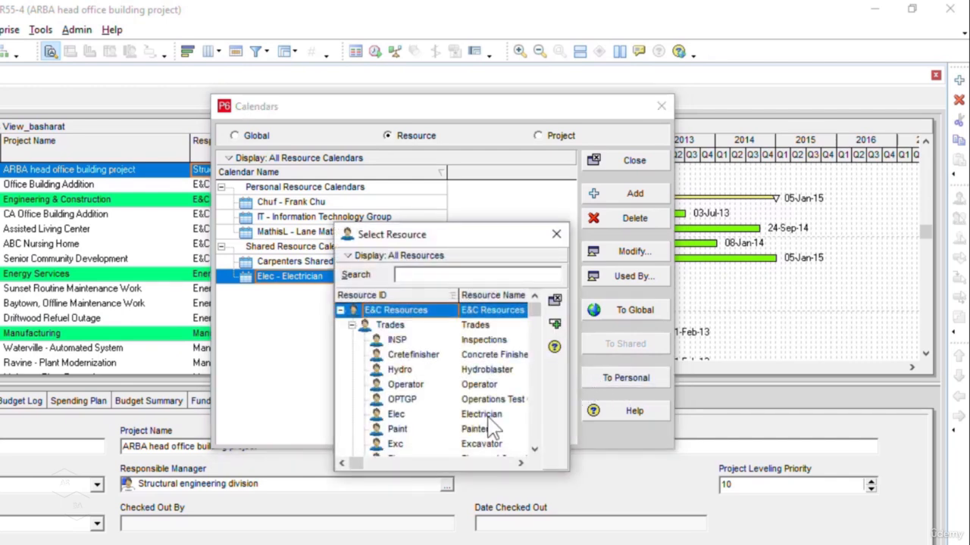
{"action": "left_click", "coordinate": [489, 418]}
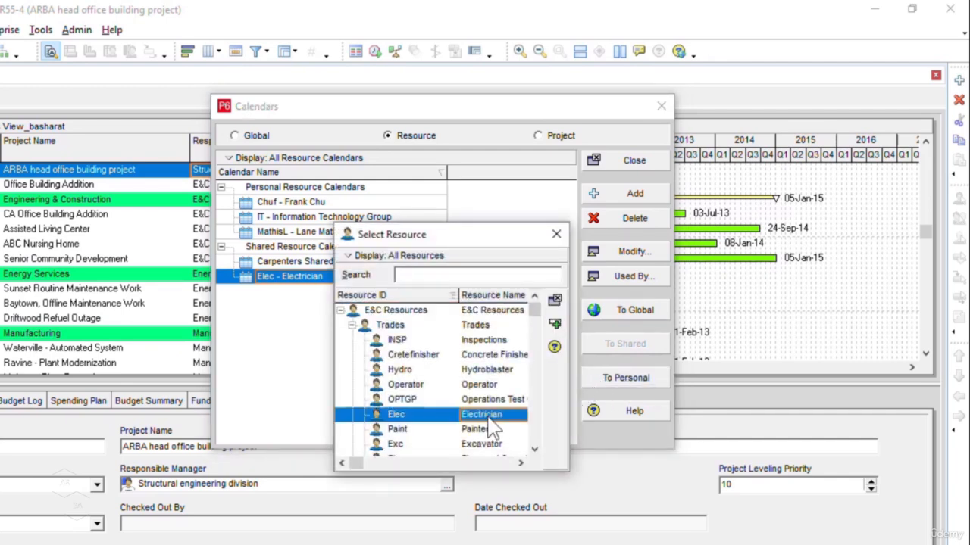
{"action": "left_click", "coordinate": [556, 325]}
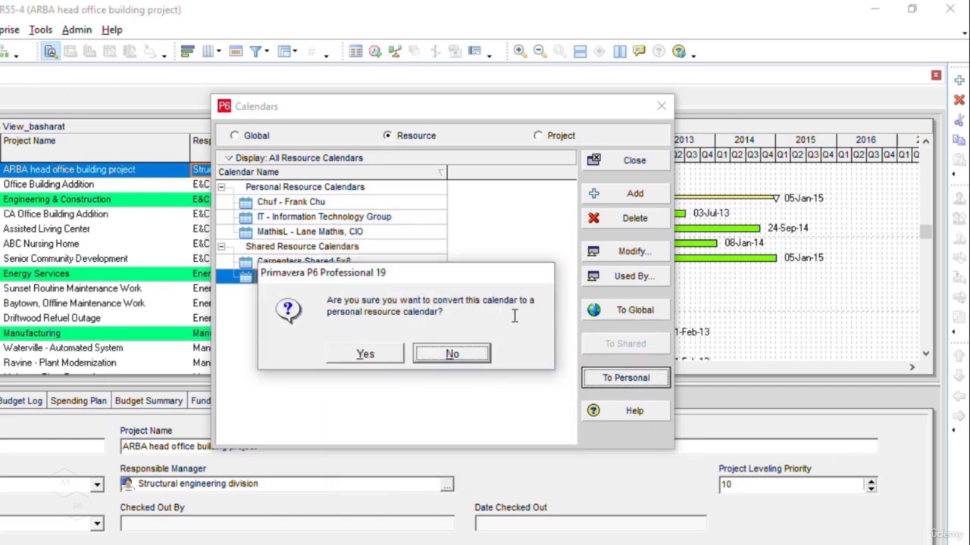
{"action": "left_click", "coordinate": [379, 358]}
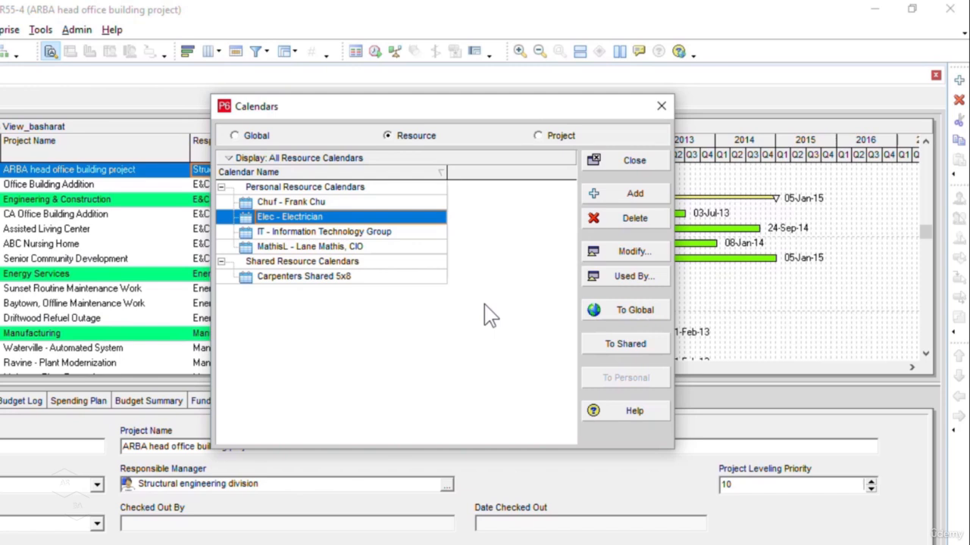
{"action": "left_click", "coordinate": [645, 345]}
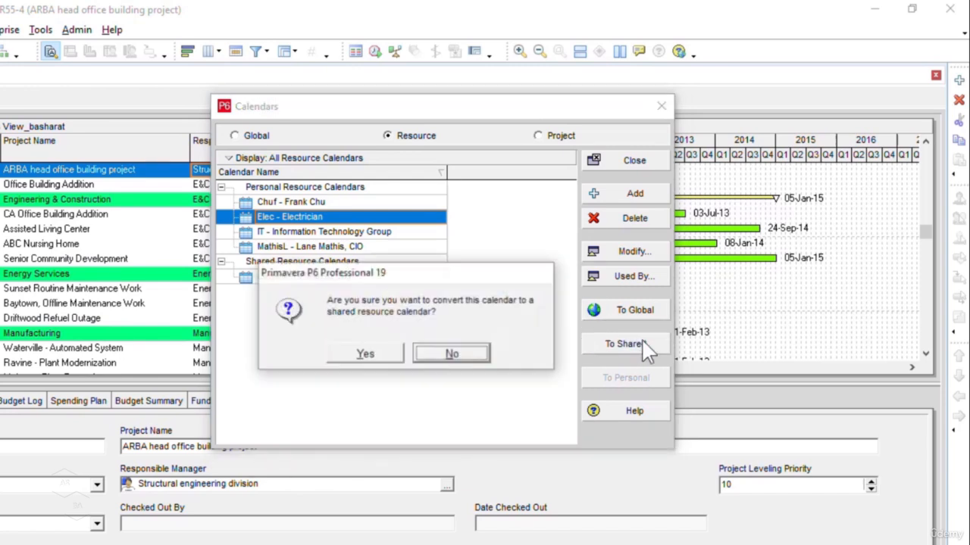
{"action": "left_click", "coordinate": [401, 354]}
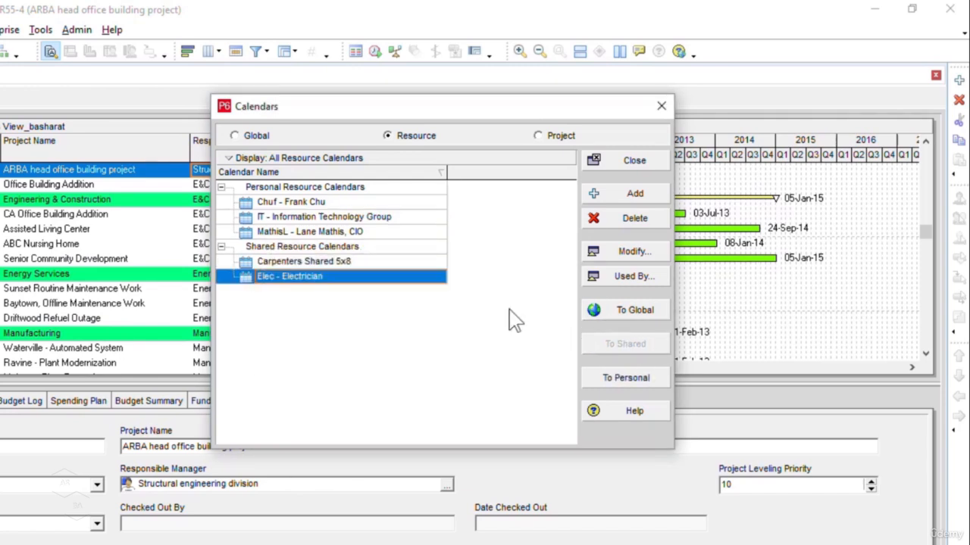
Convert the shared Elec - Electrician calendar to a global calendar and check the global, resource and project calendar lists
{"action": "left_click", "coordinate": [649, 315]}
{"action": "left_click", "coordinate": [649, 316]}
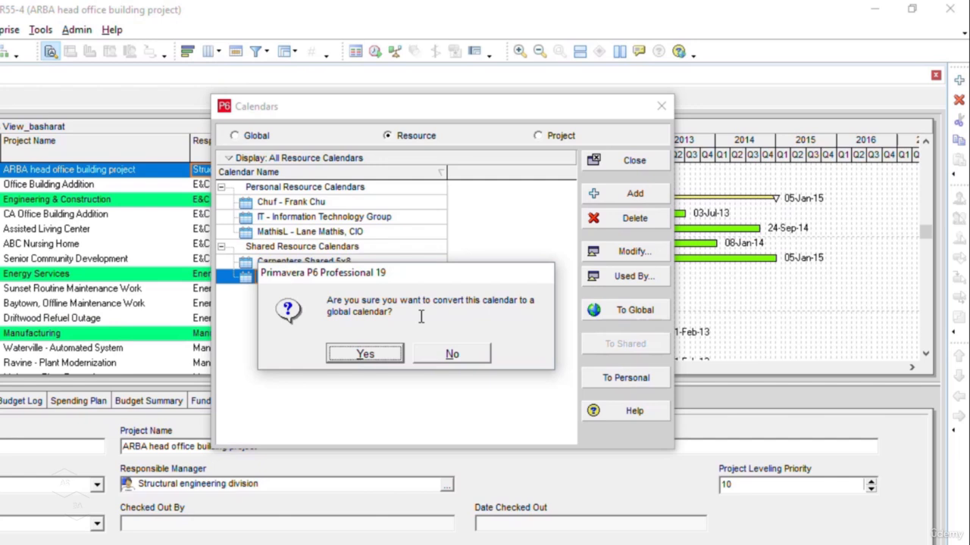
{"action": "left_click", "coordinate": [387, 356]}
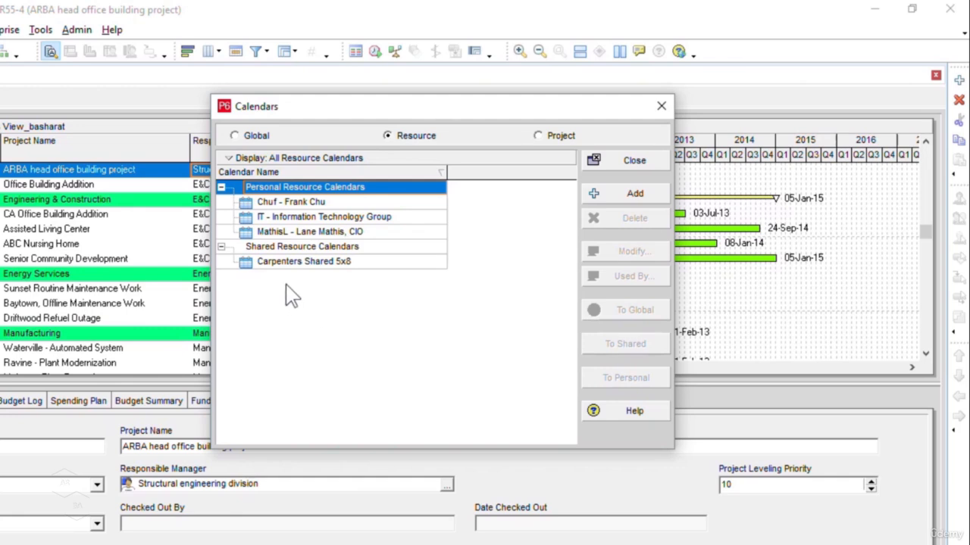
{"action": "left_click", "coordinate": [235, 136]}
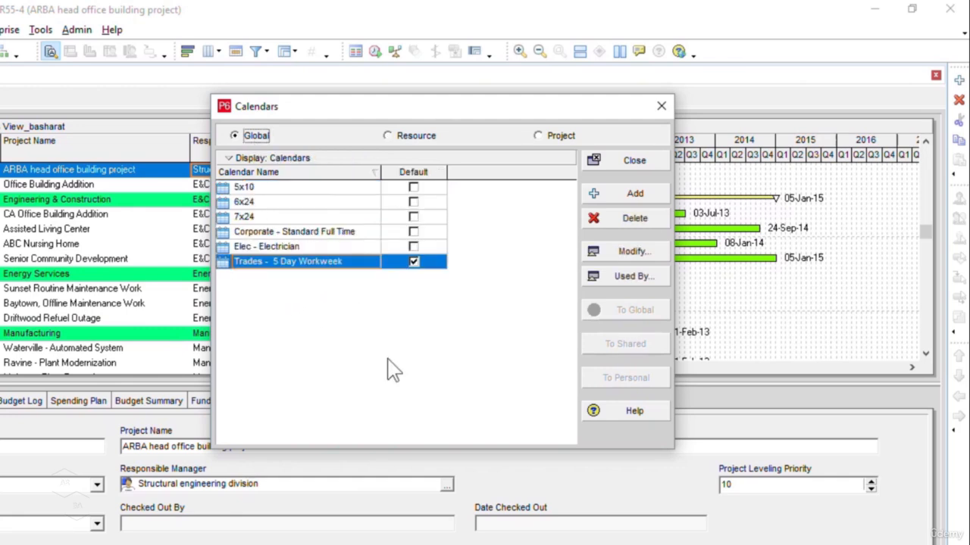
{"action": "left_click", "coordinate": [290, 248]}
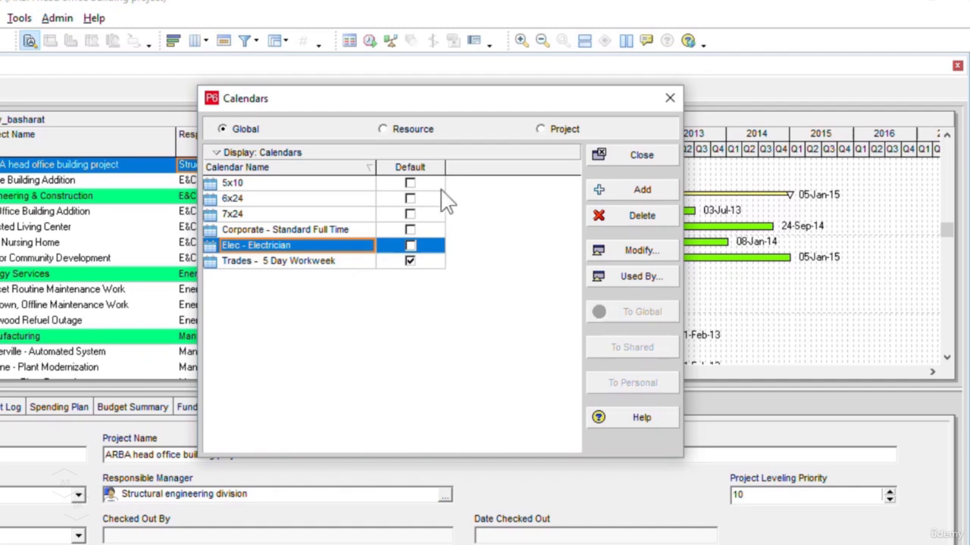
{"action": "left_click", "coordinate": [422, 133]}
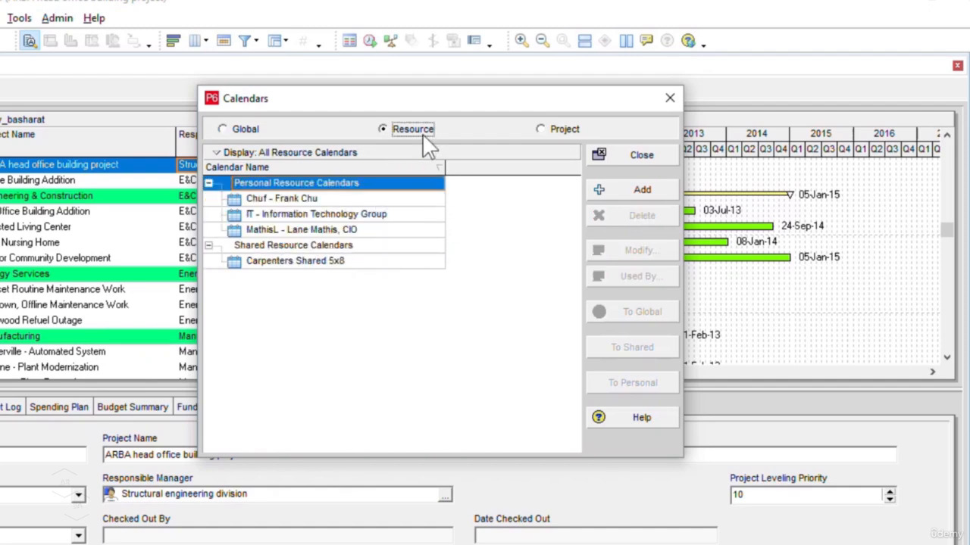
{"action": "left_click", "coordinate": [564, 131]}
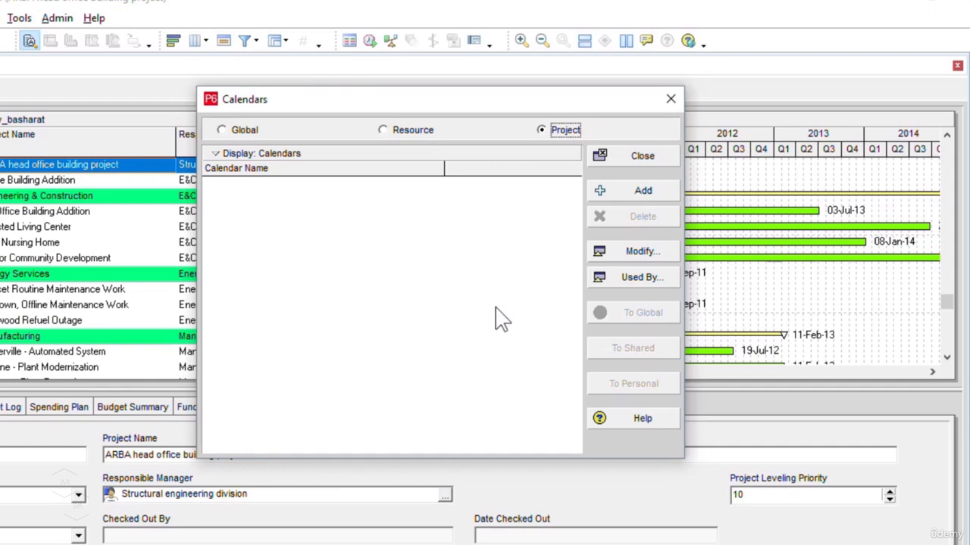
Add a global calendar copied from Trades - 5 Day Workweek and name it ARBA 6 Days/Week
{"action": "left_click", "coordinate": [243, 132]}
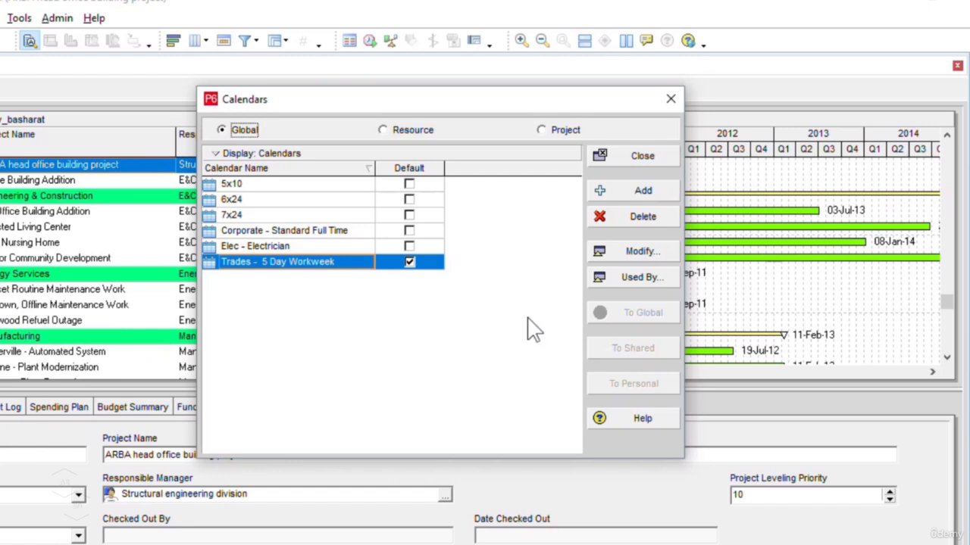
{"action": "left_click", "coordinate": [643, 195]}
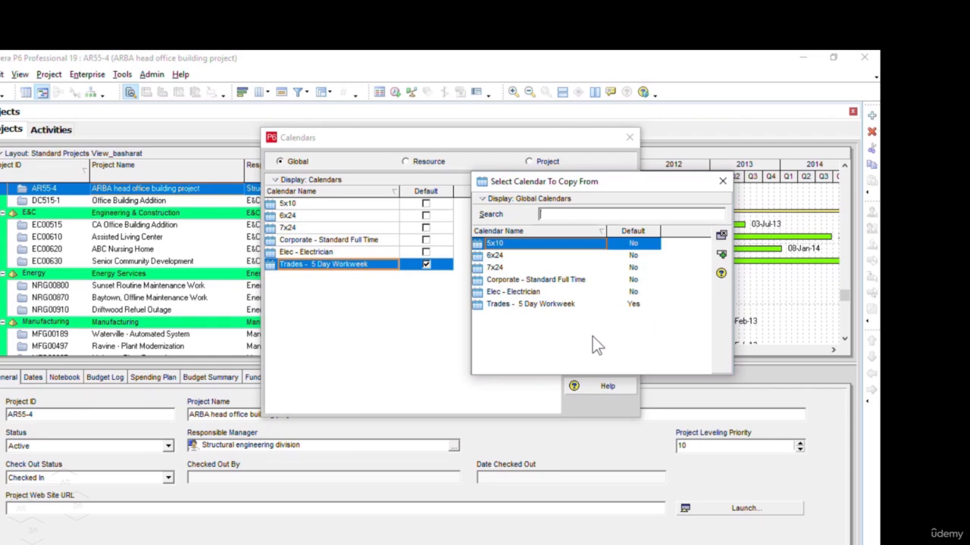
{"action": "left_click", "coordinate": [540, 304]}
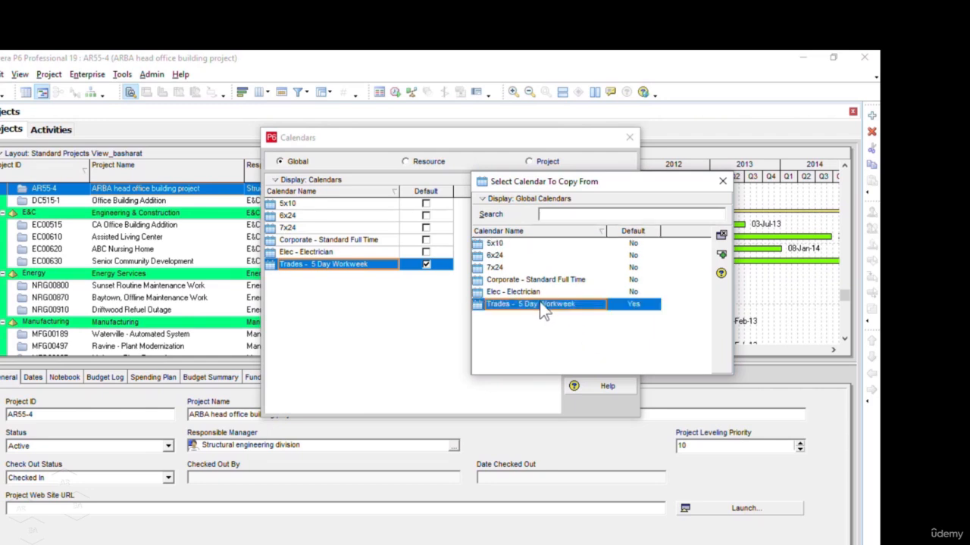
{"action": "left_click", "coordinate": [722, 255]}
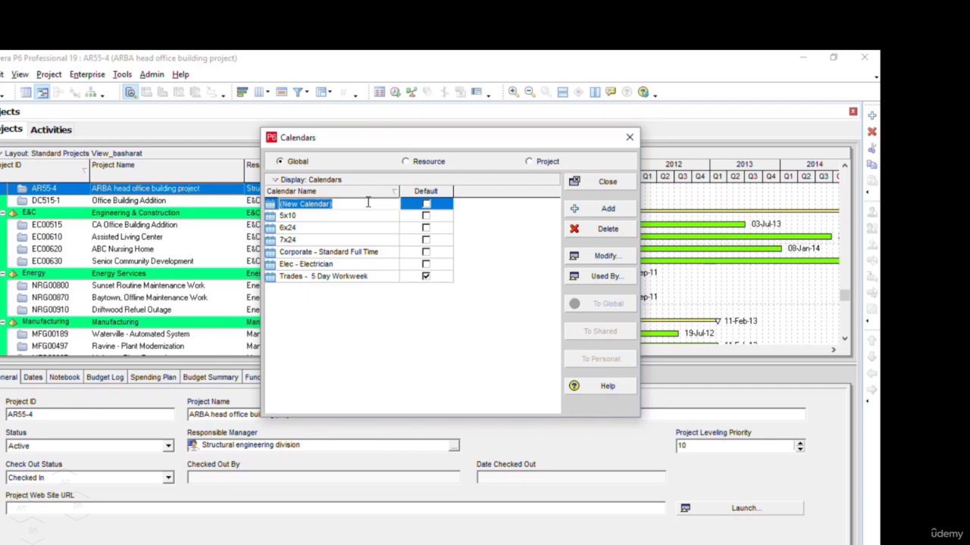
{"action": "type", "text": "ARBA 6"}
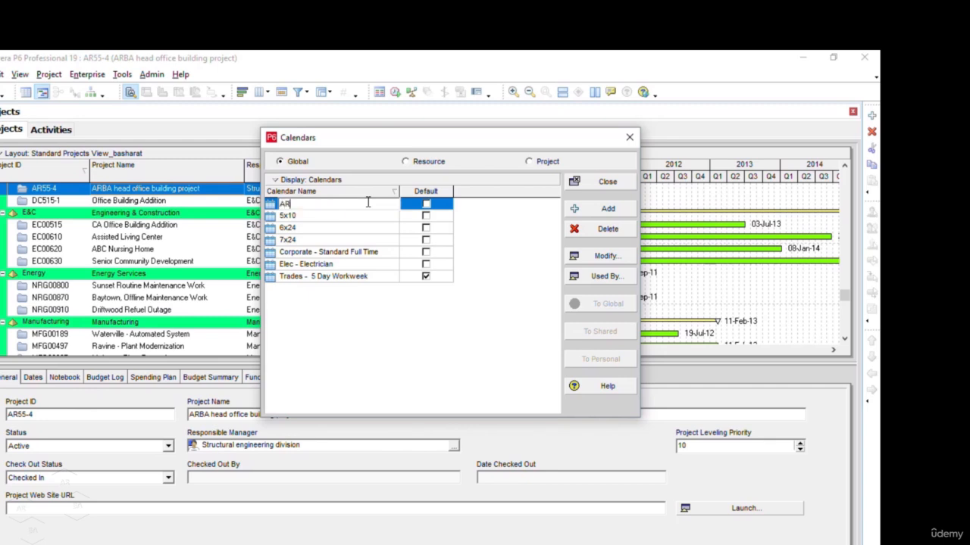
{"action": "type", "text": " Days/Week"}
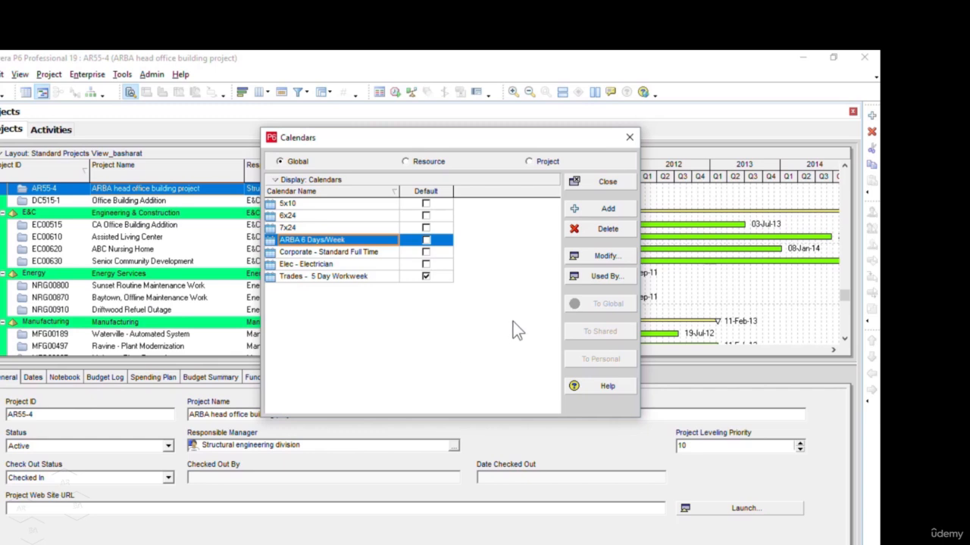
Switch the ARBA 6 Days/Week calendar to total work hours/day and set Saturday's standard work hours to 8
{"action": "left_click", "coordinate": [618, 258]}
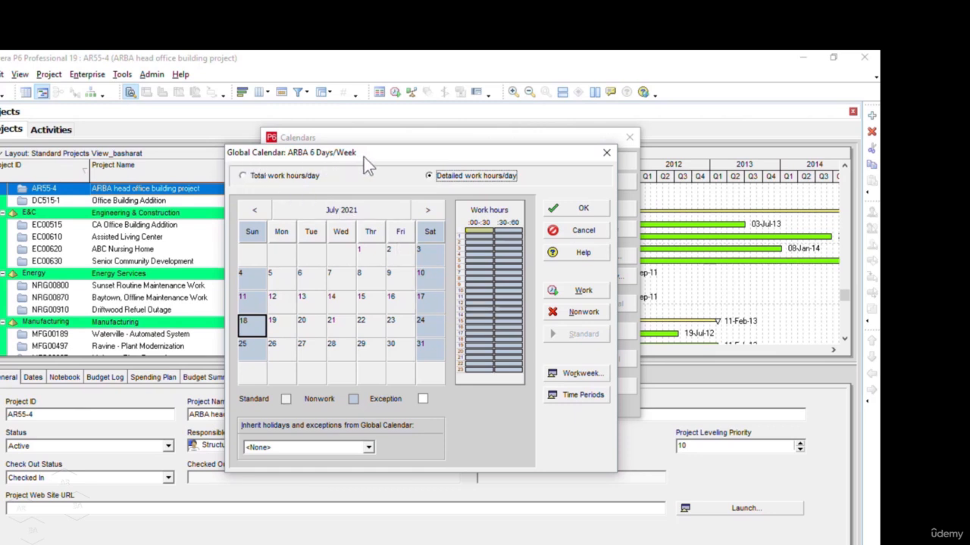
{"action": "left_click", "coordinate": [365, 211]}
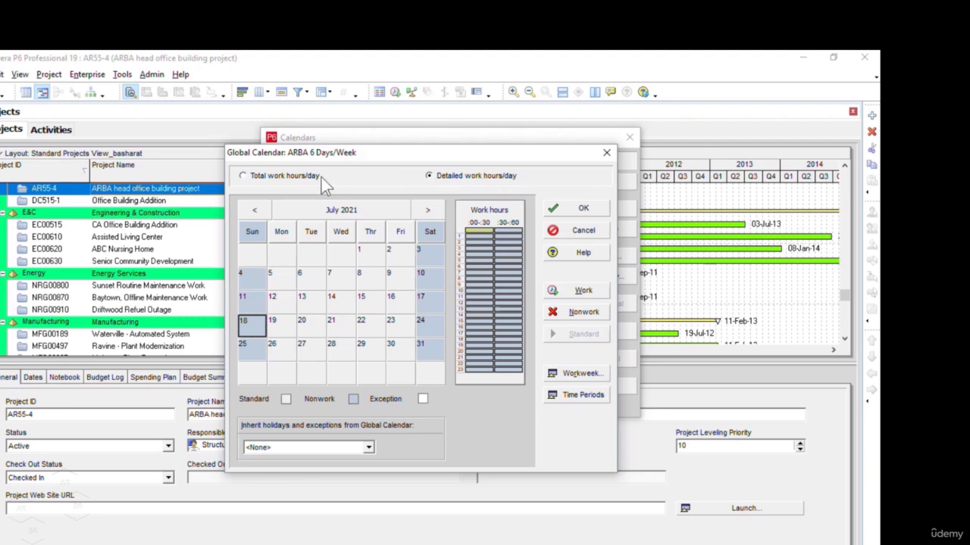
{"action": "left_click", "coordinate": [297, 177]}
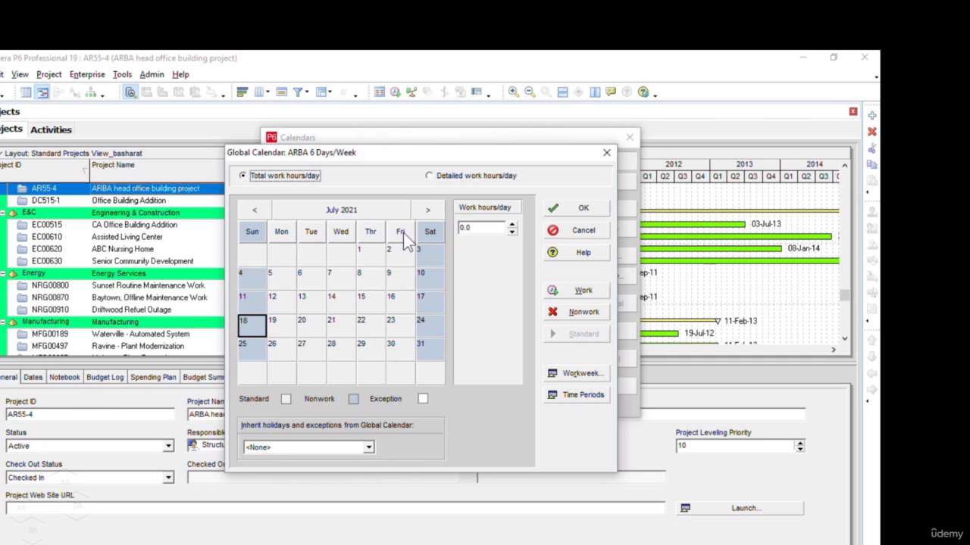
{"action": "left_click", "coordinate": [430, 231]}
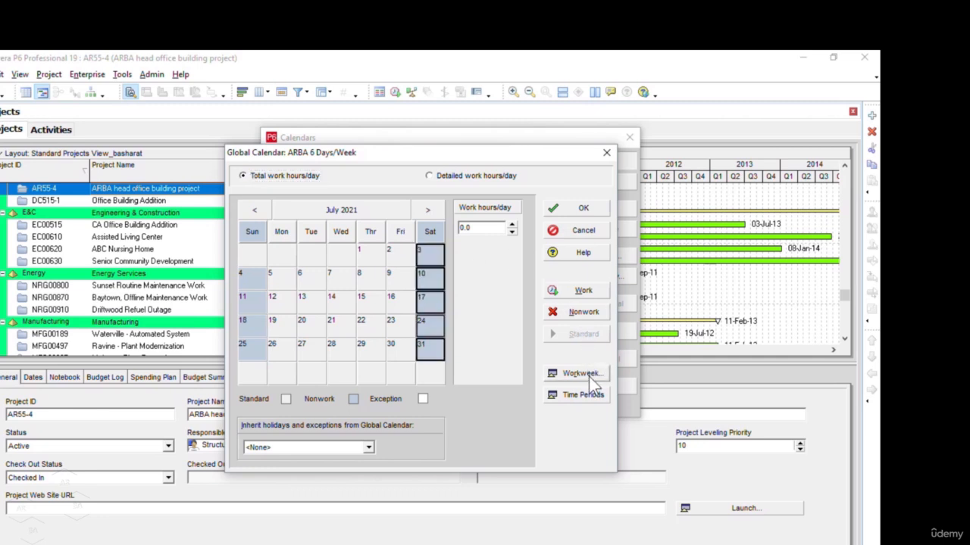
{"action": "left_click", "coordinate": [580, 373]}
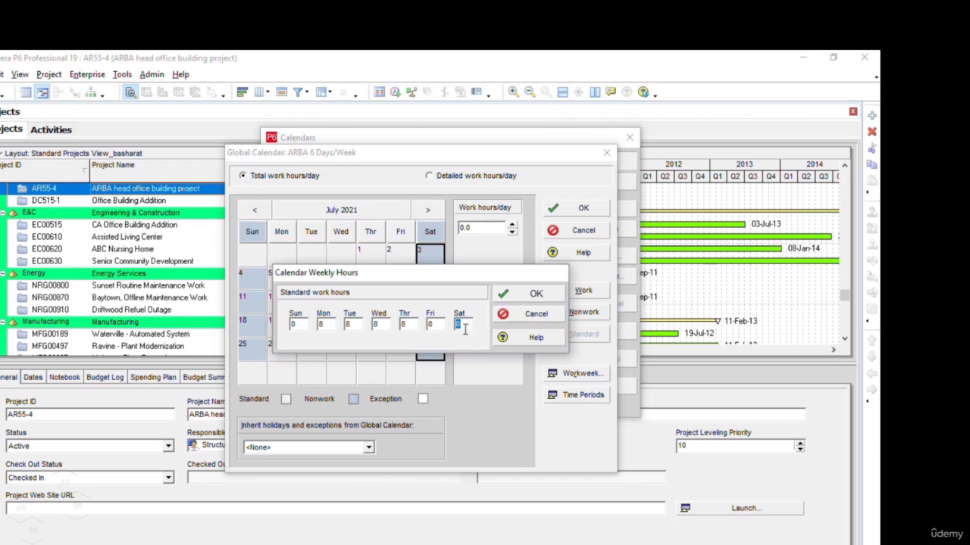
{"action": "type", "text": "8"}
{"action": "left_click", "coordinate": [540, 295]}
Check the Saturday workdays in the months after July 2021 and accept the ARBA 6 Days/Week calendar changes
{"action": "left_click", "coordinate": [399, 350]}
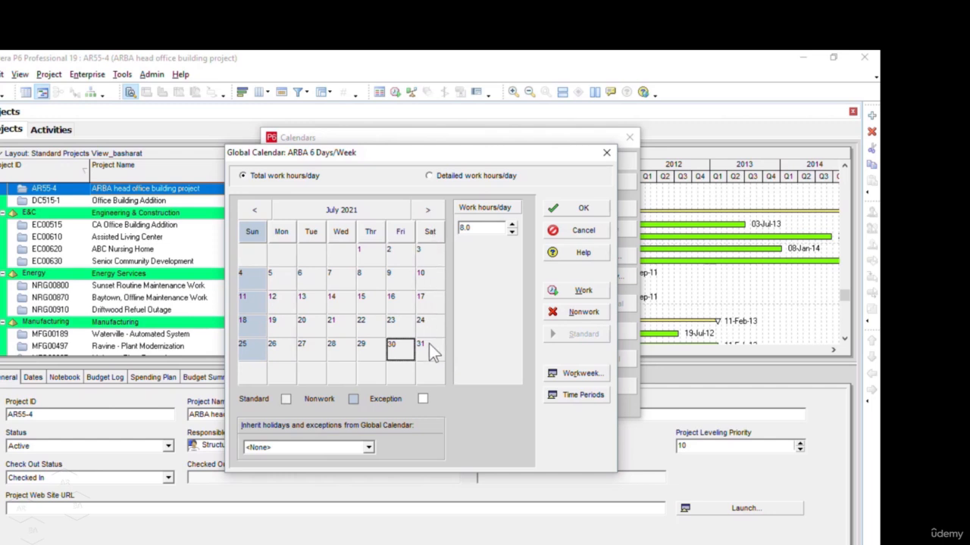
{"action": "left_click", "coordinate": [429, 212]}
{"action": "left_click", "coordinate": [428, 212]}
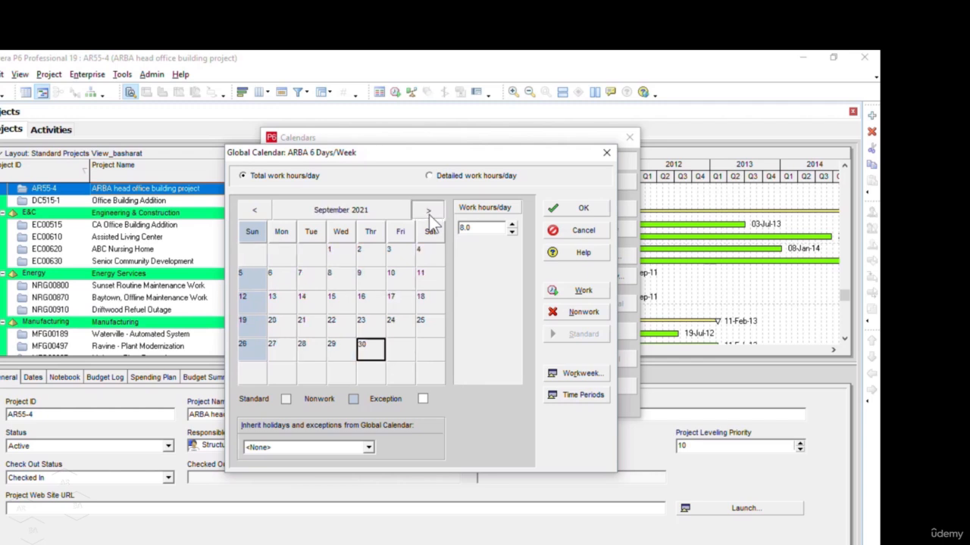
{"action": "left_click", "coordinate": [429, 213]}
{"action": "left_click", "coordinate": [429, 212]}
{"action": "left_click", "coordinate": [254, 210]}
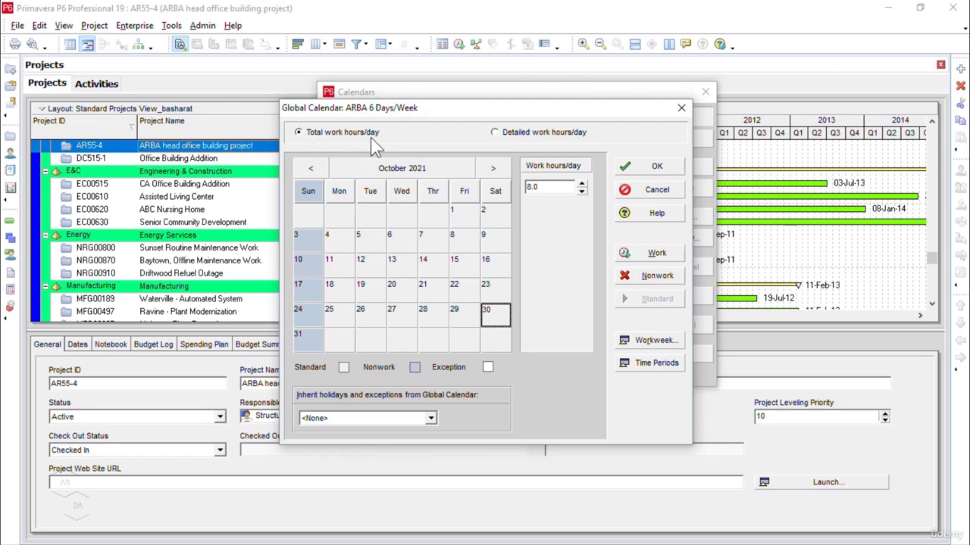
{"action": "left_click", "coordinate": [658, 169]}
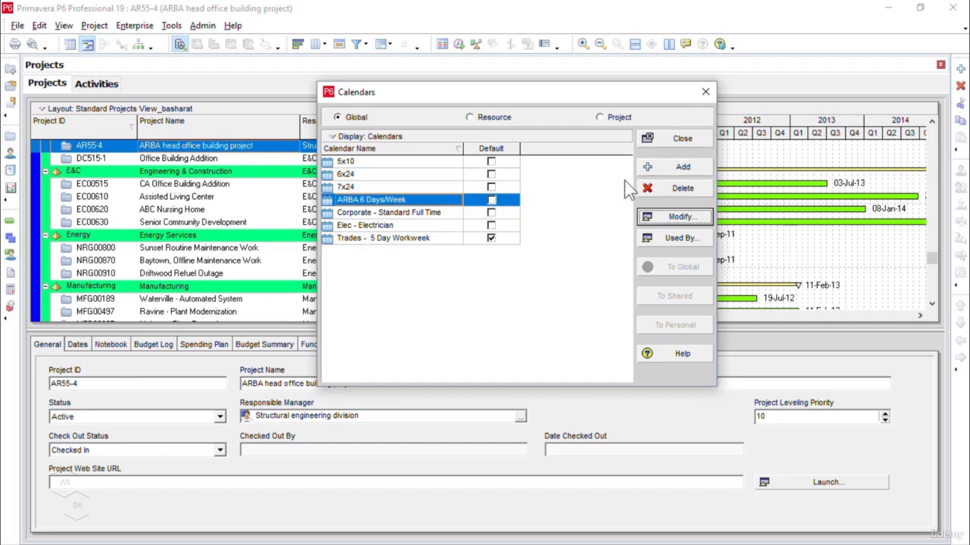
Add another global calendar copied from Trades - 5 Day Workweek and name it ABRA 6 Days/Week 2
{"action": "left_click", "coordinate": [671, 169]}
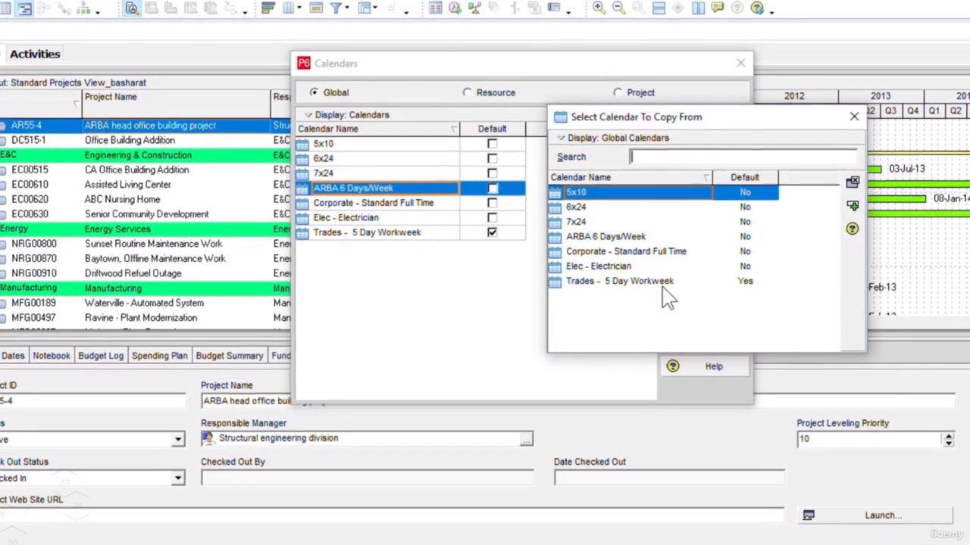
{"action": "left_click", "coordinate": [649, 283]}
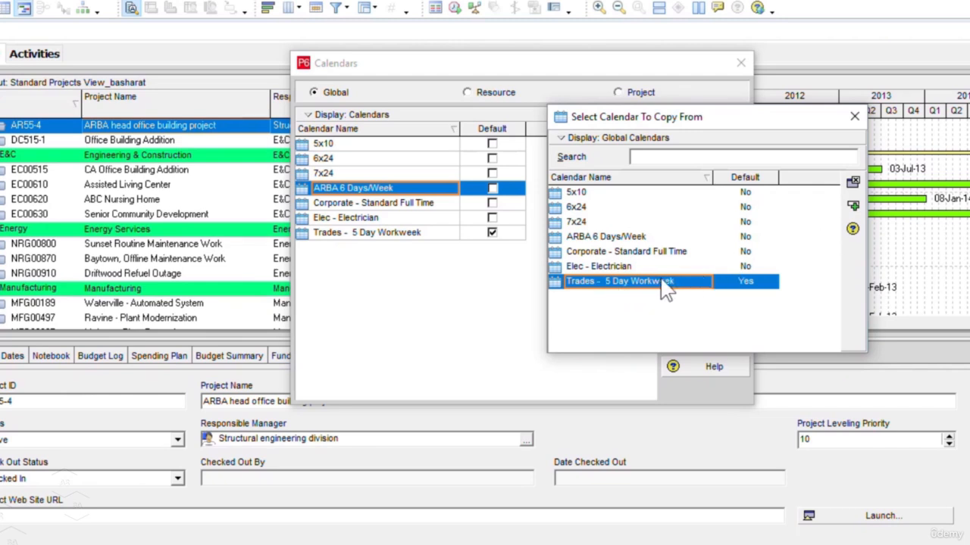
{"action": "left_click", "coordinate": [854, 206]}
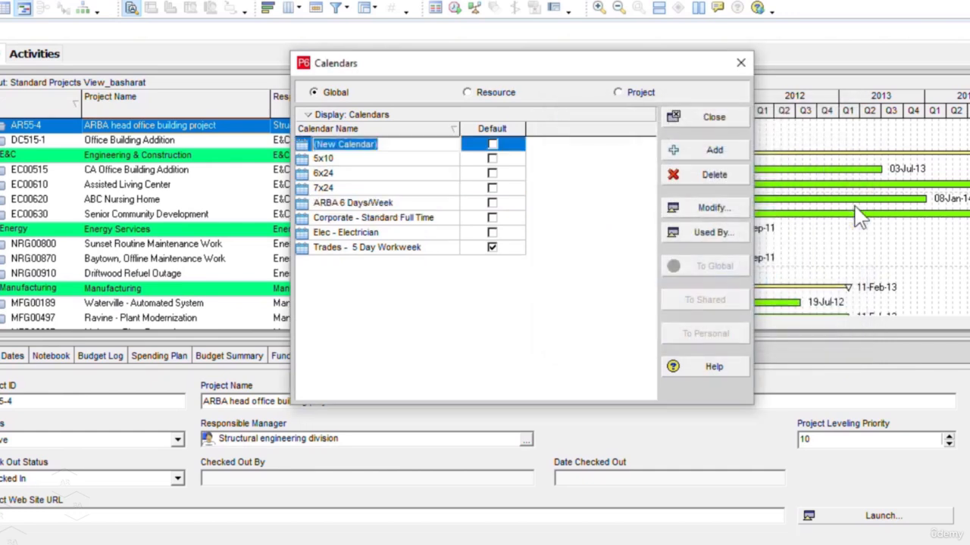
{"action": "left_click", "coordinate": [404, 147]}
{"action": "key", "text": "ctrl+a"}
{"action": "type", "text": "AB"}
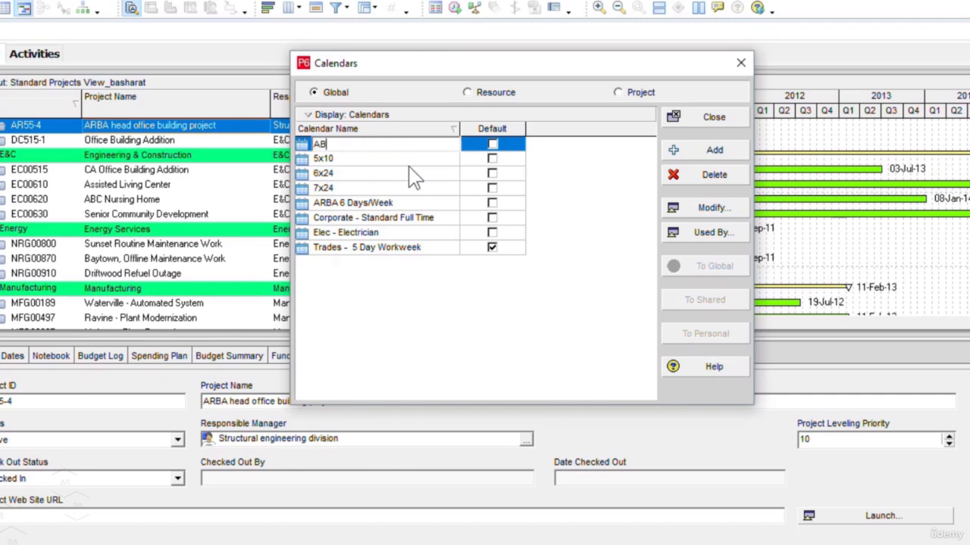
{"action": "type", "text": "RA 6 Days/Week 2"}
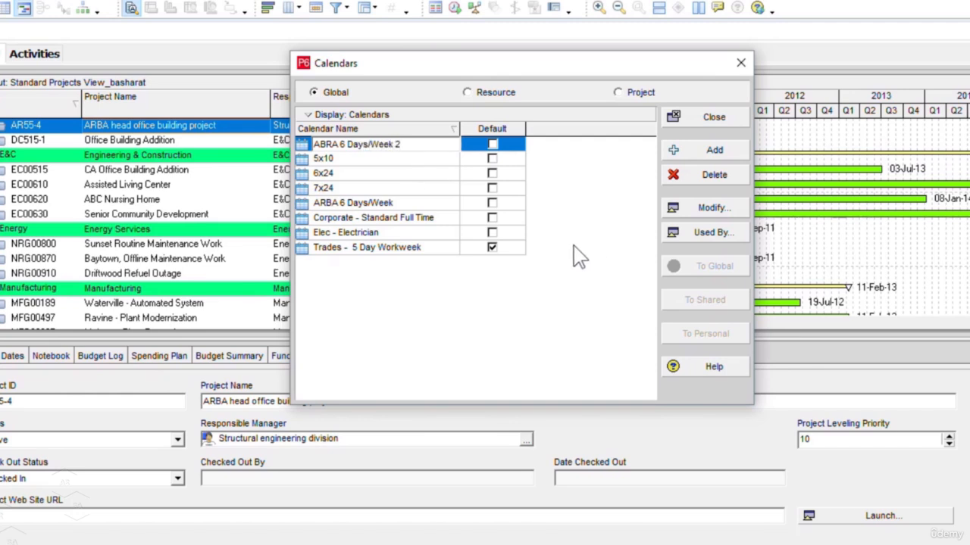
{"action": "key", "text": "Return"}
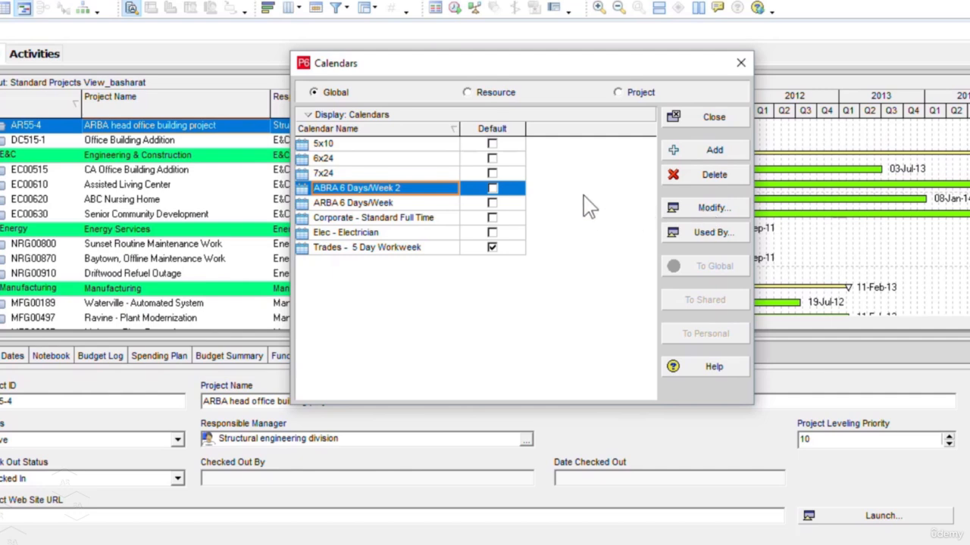
Open the ABRA 6 Days/Week 2 calendar for modification and compare its total and detailed work hours/day modes
{"action": "left_click", "coordinate": [720, 209]}
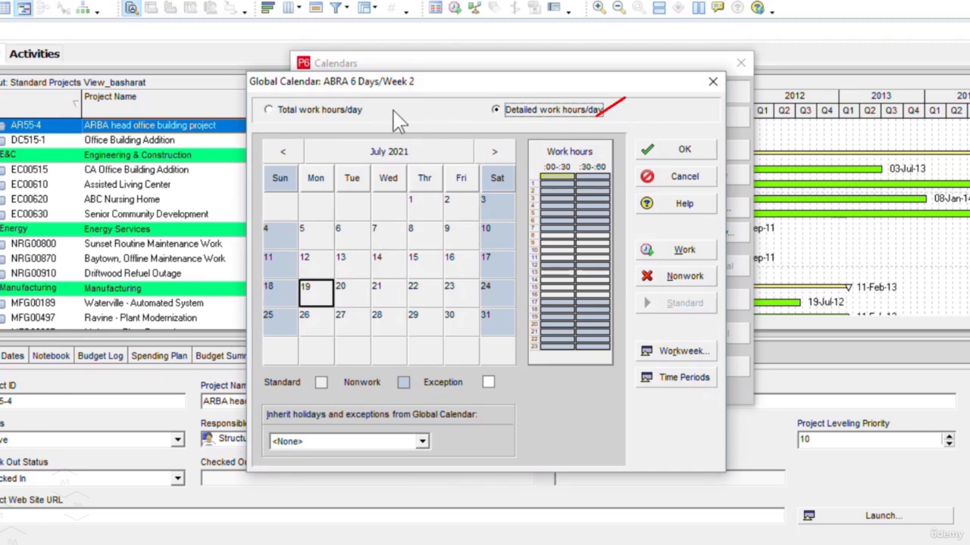
{"action": "left_click", "coordinate": [340, 115]}
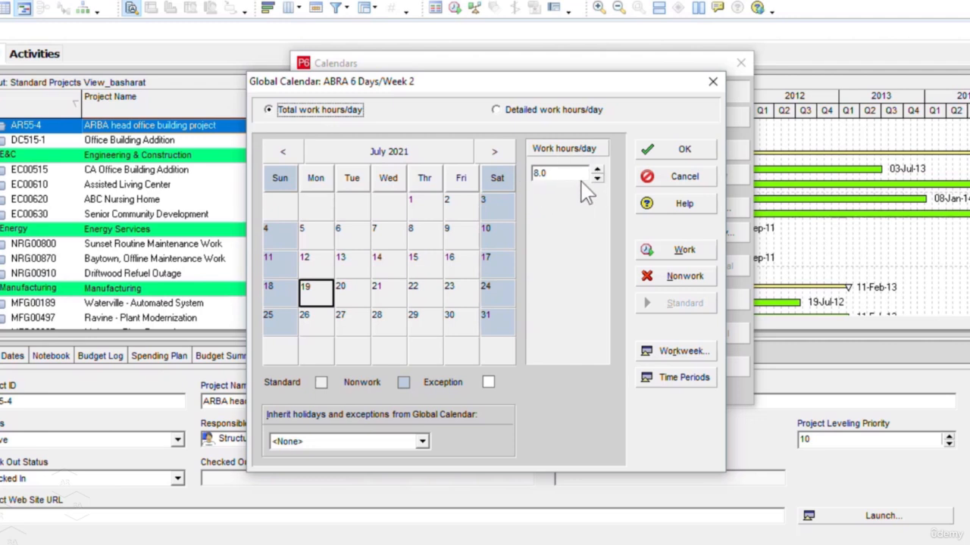
{"action": "left_click", "coordinate": [512, 113]}
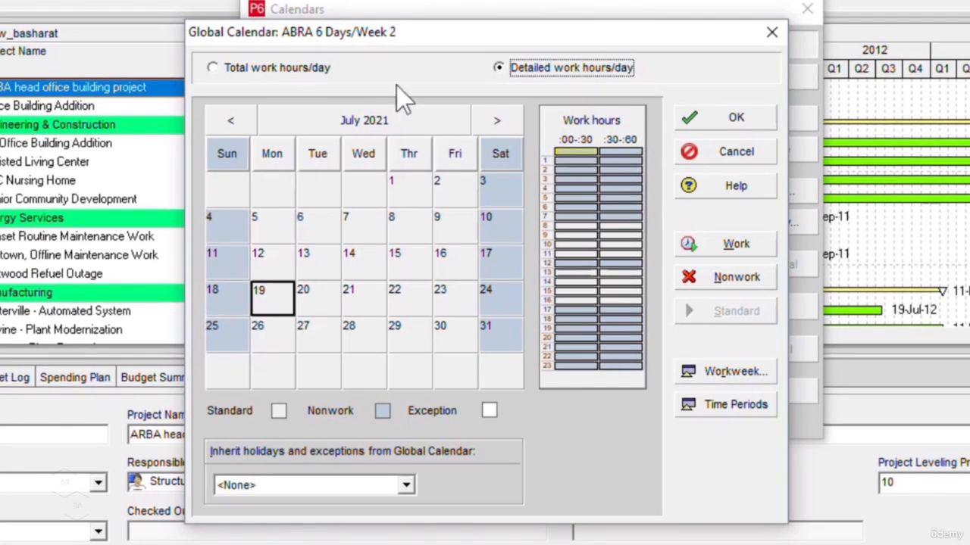
{"action": "left_click", "coordinate": [322, 68]}
{"action": "left_click", "coordinate": [567, 69]}
Examine the half-hour work and nonwork slots of 19 July 2021 in the detailed work hours
{"action": "left_click", "coordinate": [622, 151]}
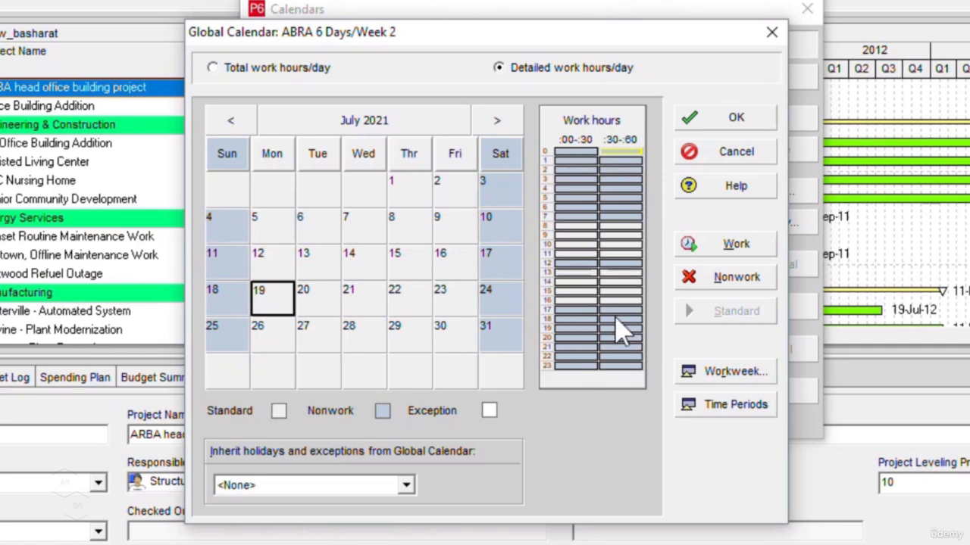
{"action": "left_click", "coordinate": [577, 152]}
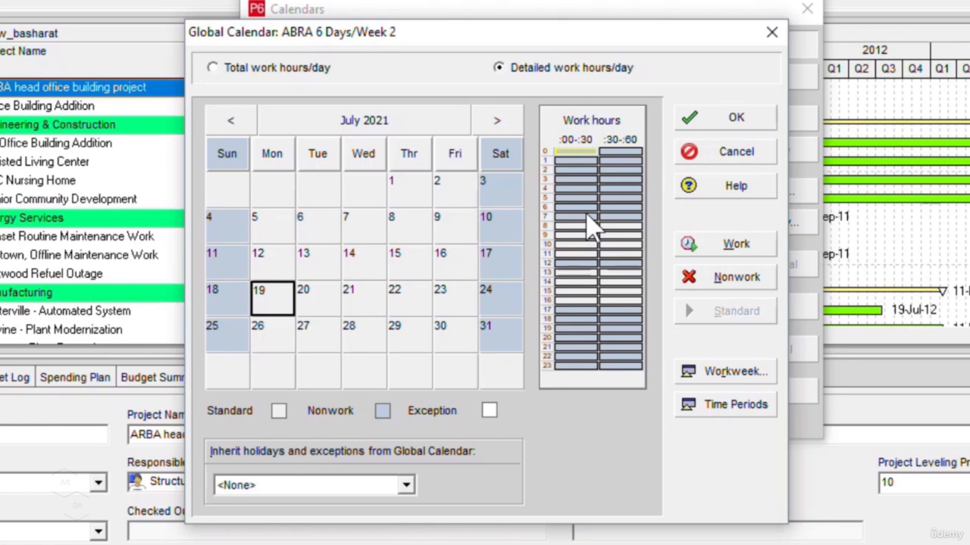
{"action": "left_click", "coordinate": [588, 225]}
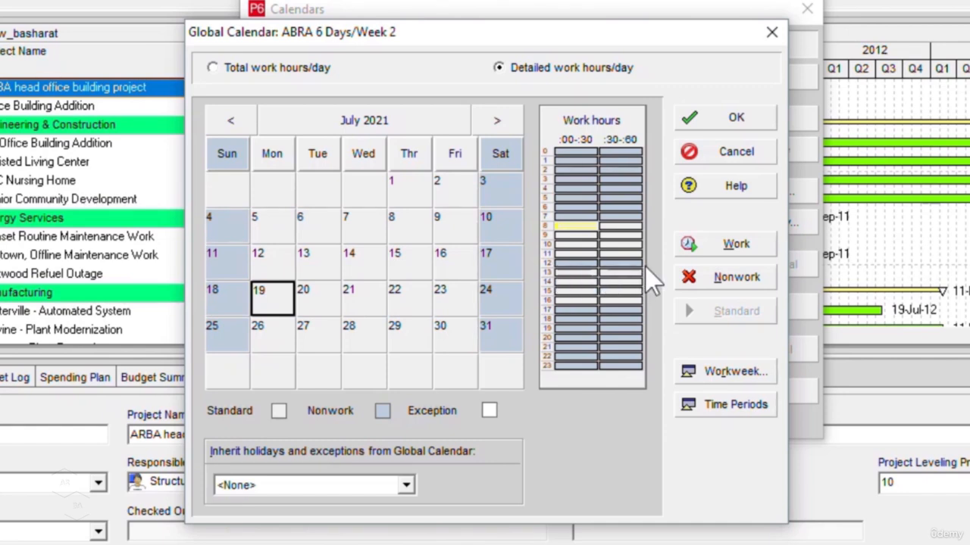
{"action": "left_click", "coordinate": [574, 254]}
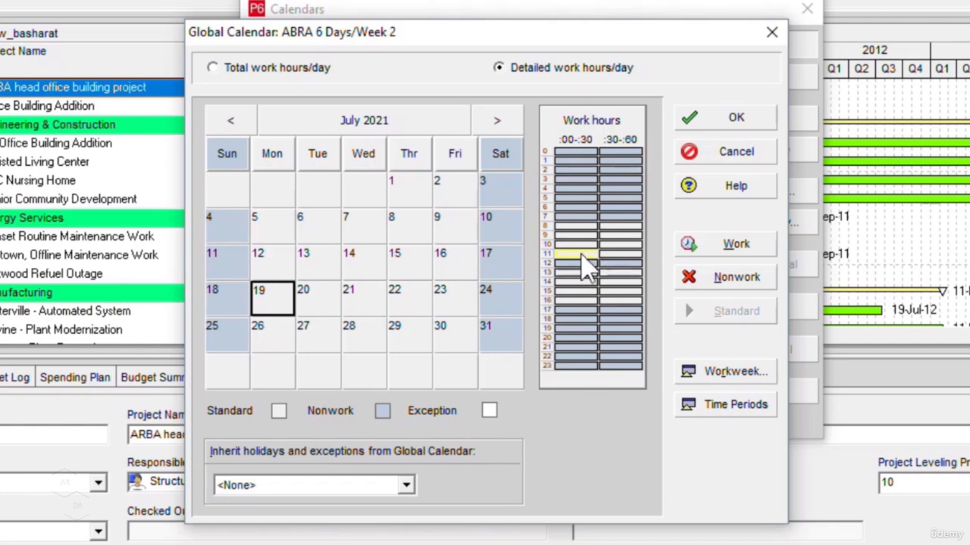
{"action": "left_click_drag", "start_coordinate": [581, 254], "coordinate": [637, 256]}
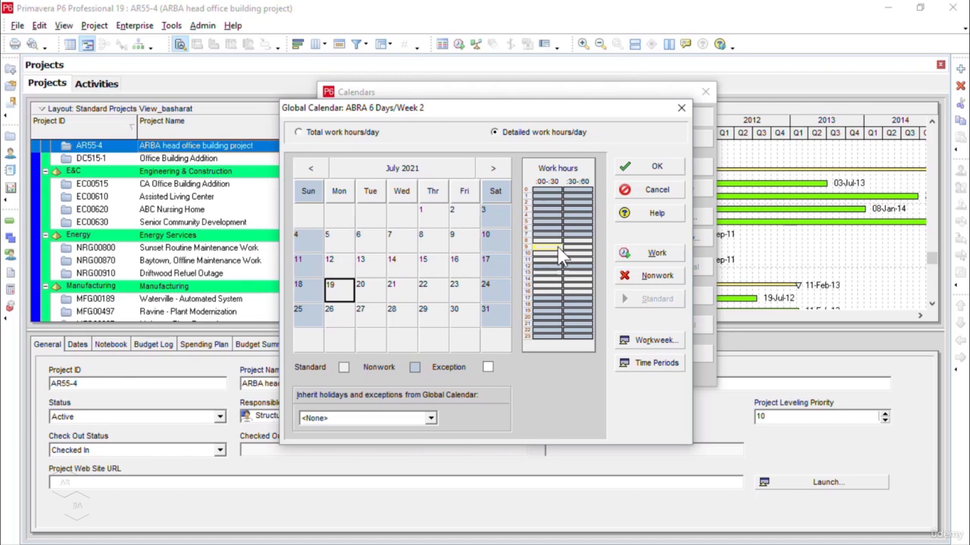
Try marking the 9:00 to 11:00 slots of 19 July 2021 as nonwork and restore them to work
{"action": "key", "text": "shift"}
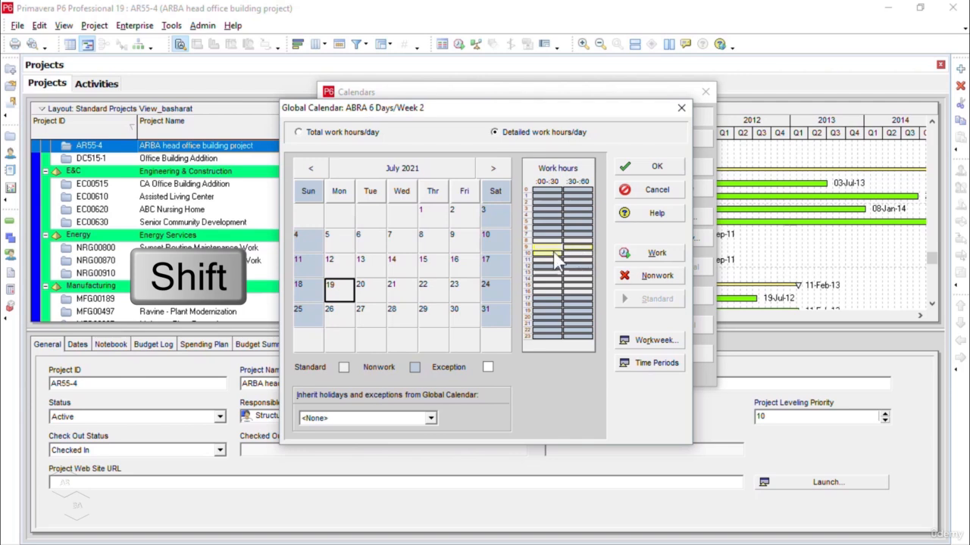
{"action": "left_click", "coordinate": [552, 253], "text": "shift"}
{"action": "left_click", "coordinate": [576, 255], "text": "shift"}
{"action": "left_click", "coordinate": [670, 254]}
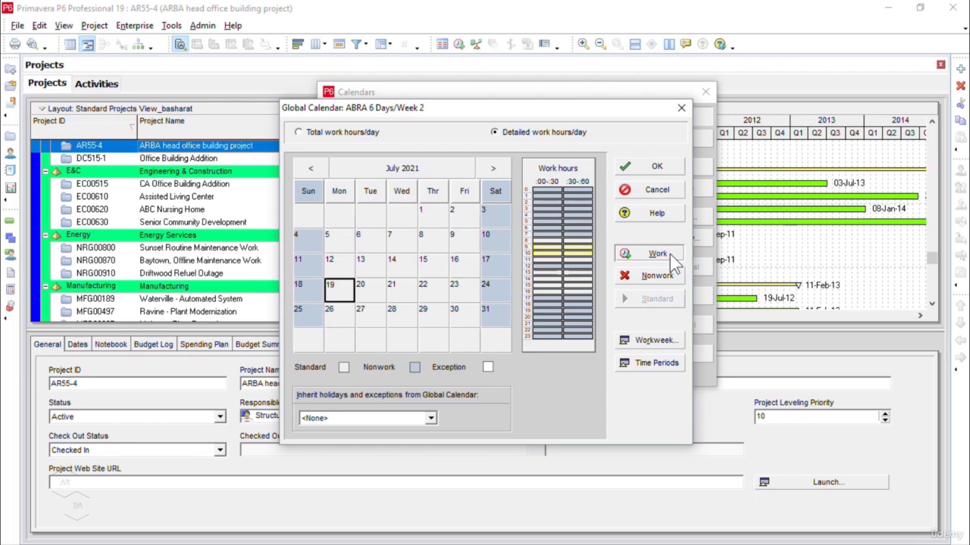
{"action": "left_click", "coordinate": [669, 282]}
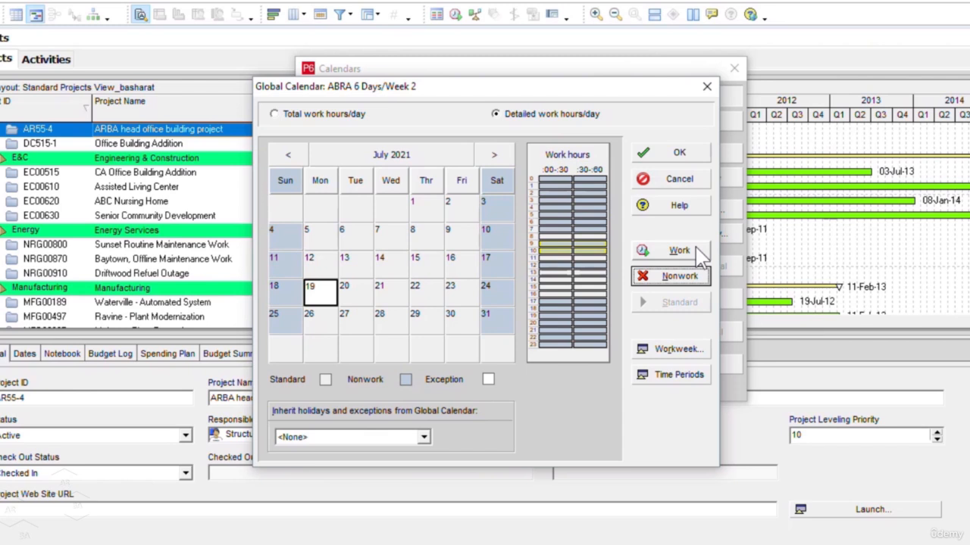
{"action": "left_click", "coordinate": [697, 250]}
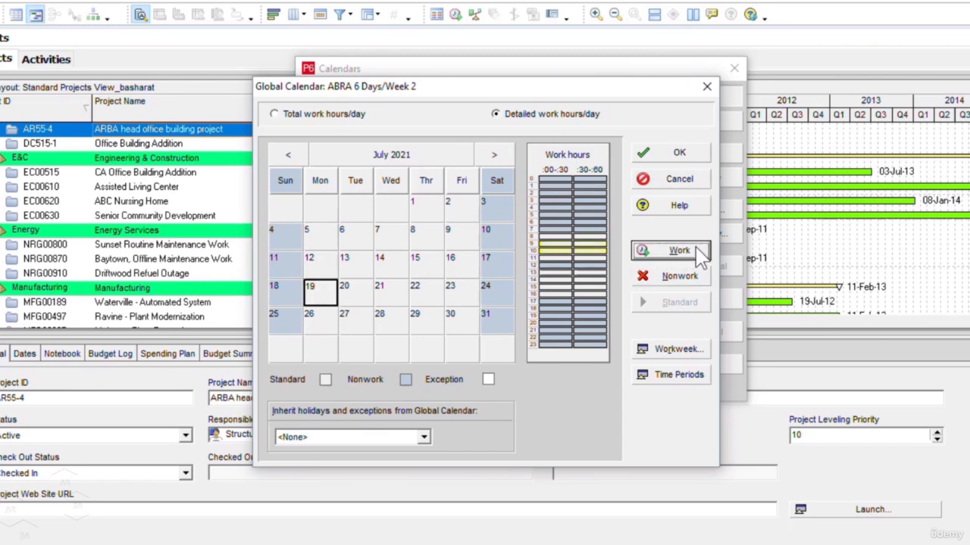
{"action": "left_click", "coordinate": [580, 237]}
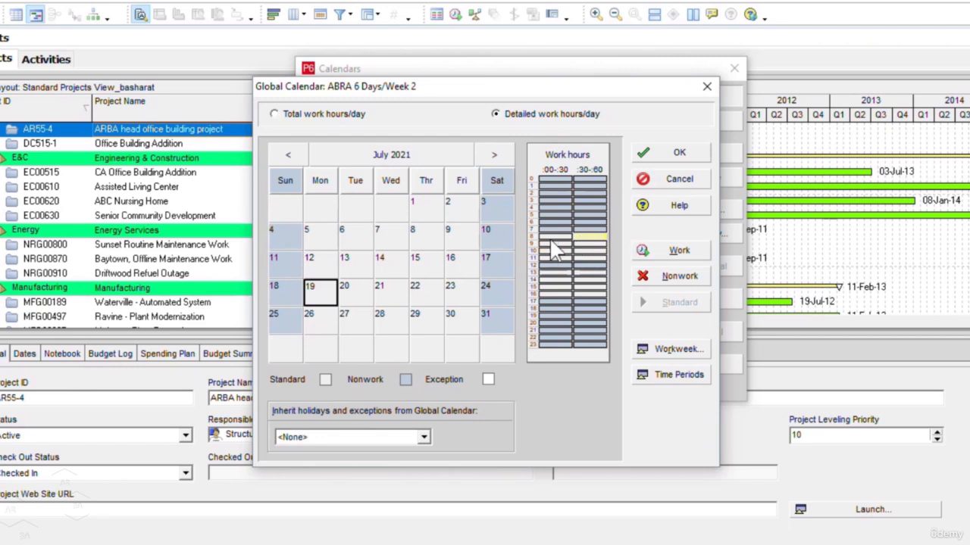
{"action": "left_click", "coordinate": [553, 238]}
{"action": "left_click", "coordinate": [576, 251]}
Open the calendar's standard weekly hours and review the work hours of Sunday, Monday and Tuesday through Friday
{"action": "left_click", "coordinate": [665, 350]}
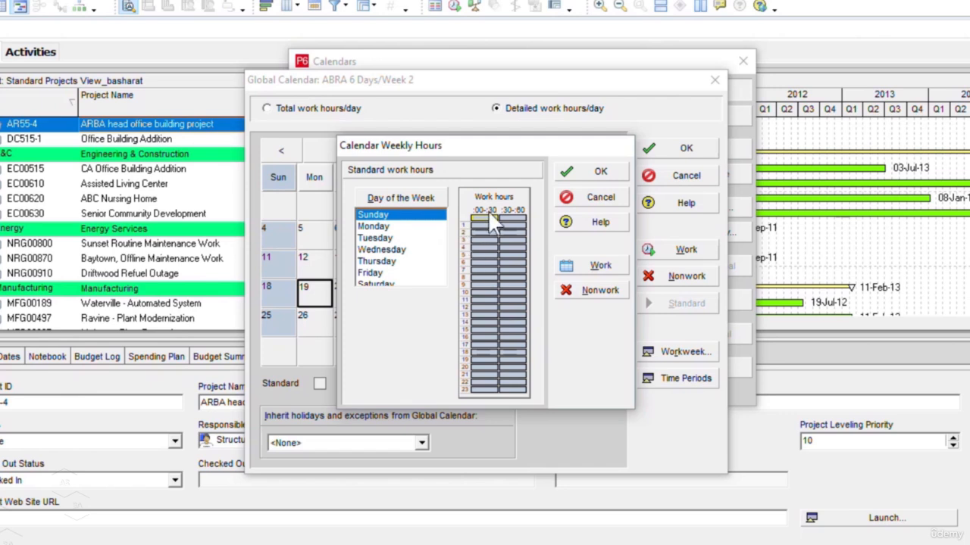
{"action": "left_click", "coordinate": [395, 227]}
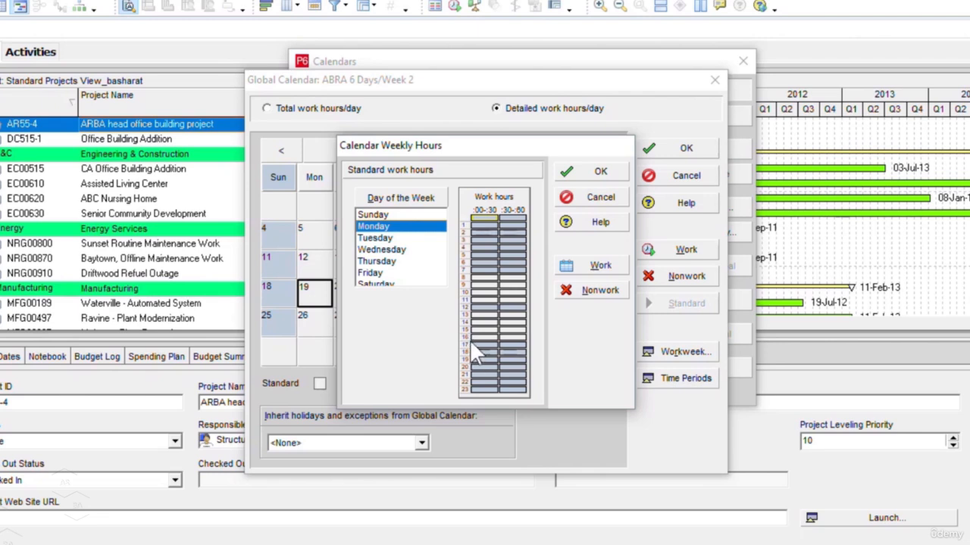
{"action": "left_click", "coordinate": [409, 239]}
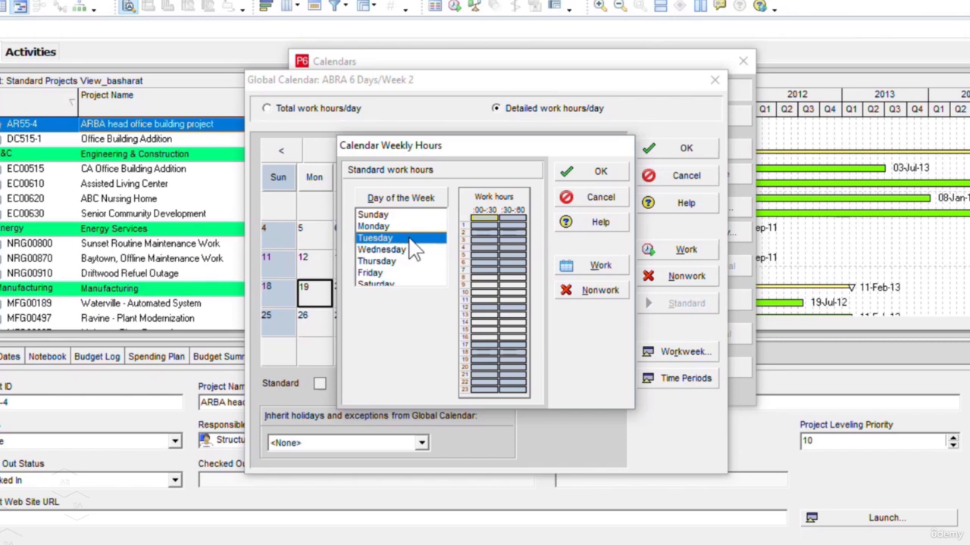
{"action": "left_click_drag", "start_coordinate": [413, 239], "coordinate": [415, 279]}
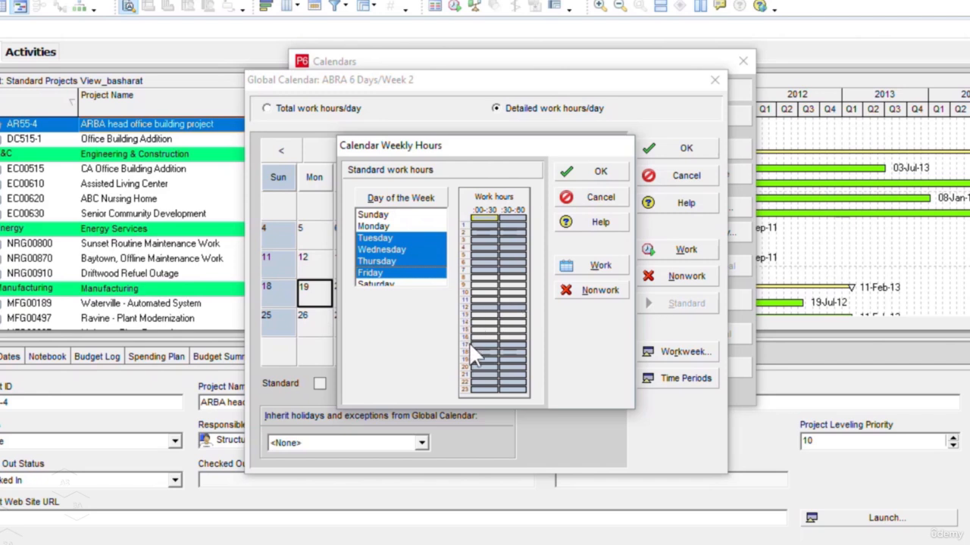
Assign work hours from 9:00 to 18:00 to Saturday in the standard workweek
{"action": "left_click", "coordinate": [440, 283]}
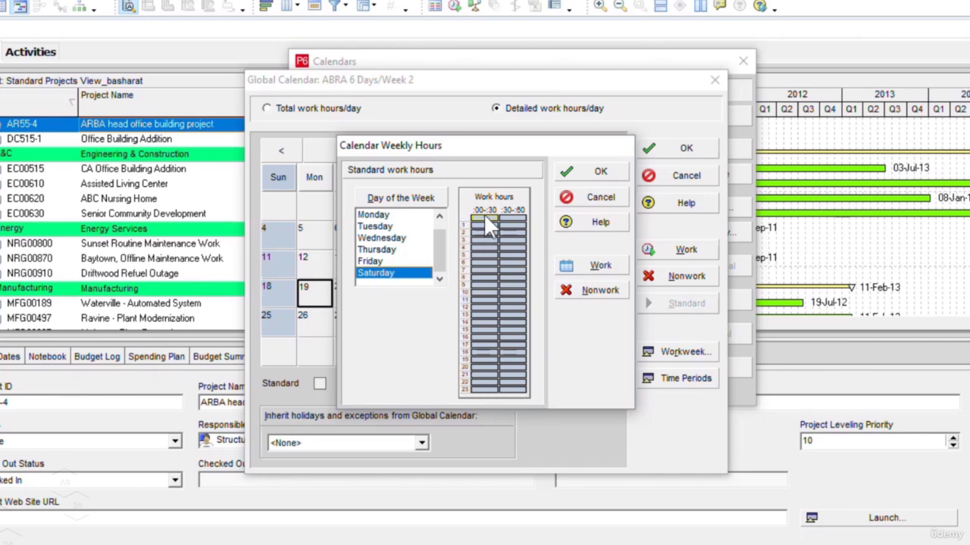
{"action": "left_click", "coordinate": [478, 286]}
{"action": "left_click_drag", "start_coordinate": [514, 284], "coordinate": [515, 341]}
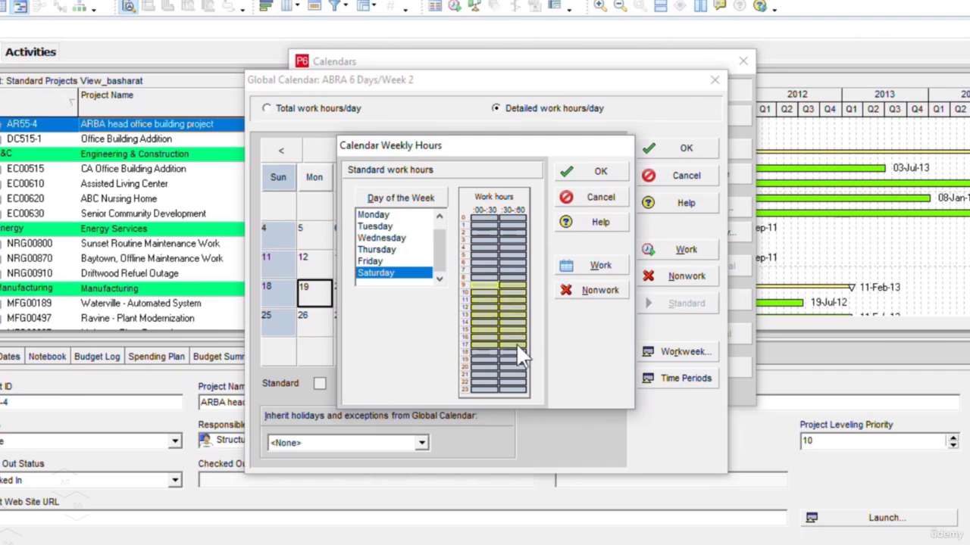
{"action": "left_click", "coordinate": [612, 270]}
{"action": "left_click", "coordinate": [613, 270]}
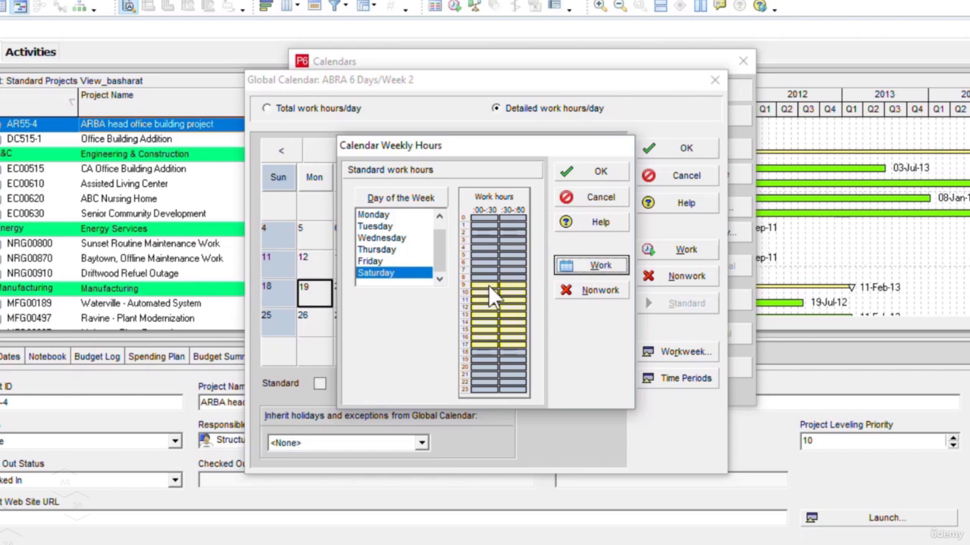
Make 14:00 to 15:00 nonwork in Saturday's standard hours, accept the workweek and check the Saturdays 10 and 17 July 2021
{"action": "key", "text": "alt+n"}
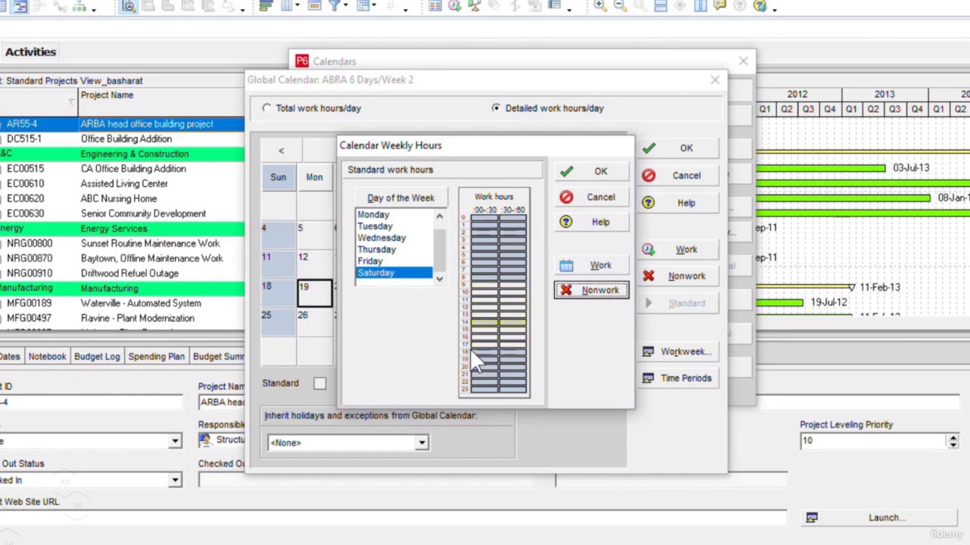
{"action": "left_click", "coordinate": [494, 345]}
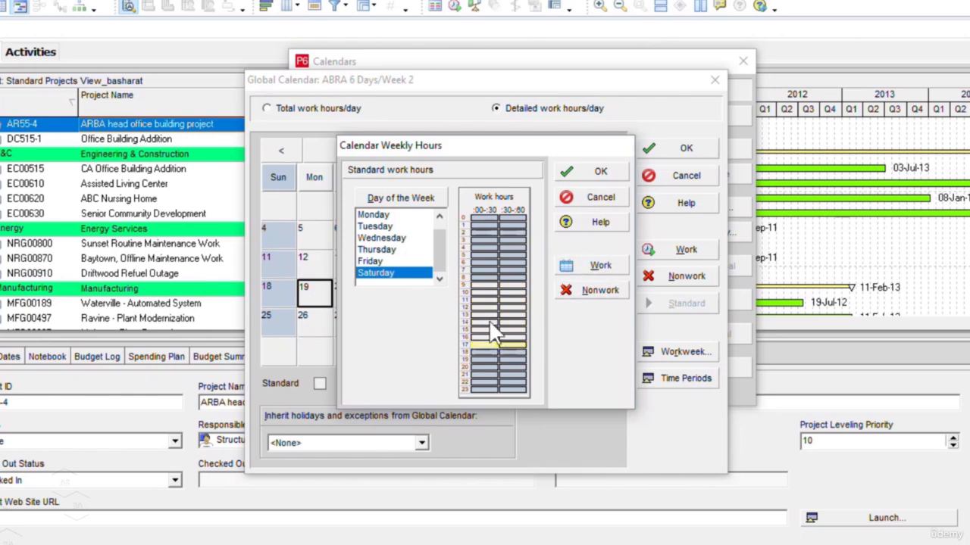
{"action": "left_click", "coordinate": [490, 323]}
{"action": "left_click_drag", "start_coordinate": [490, 324], "coordinate": [525, 326]}
{"action": "left_click", "coordinate": [614, 294]}
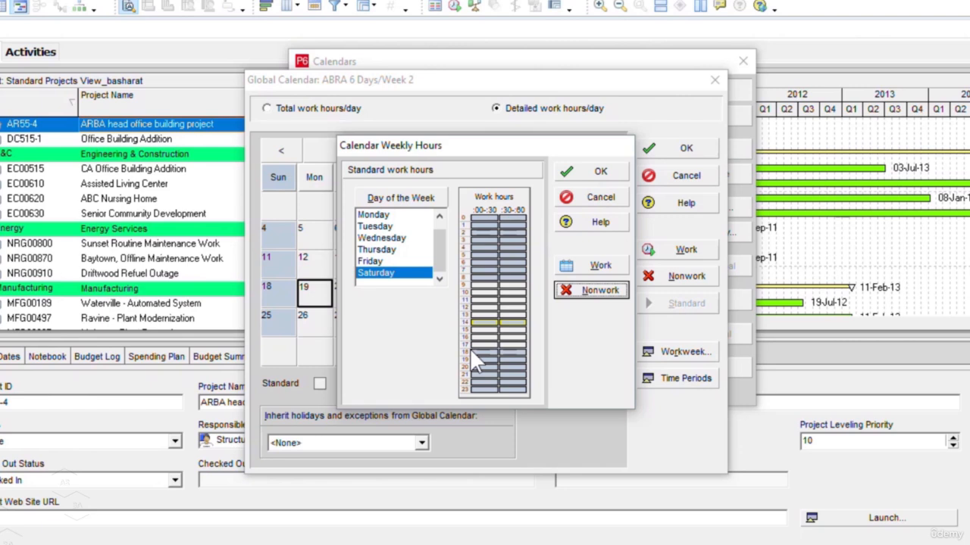
{"action": "left_click", "coordinate": [598, 173]}
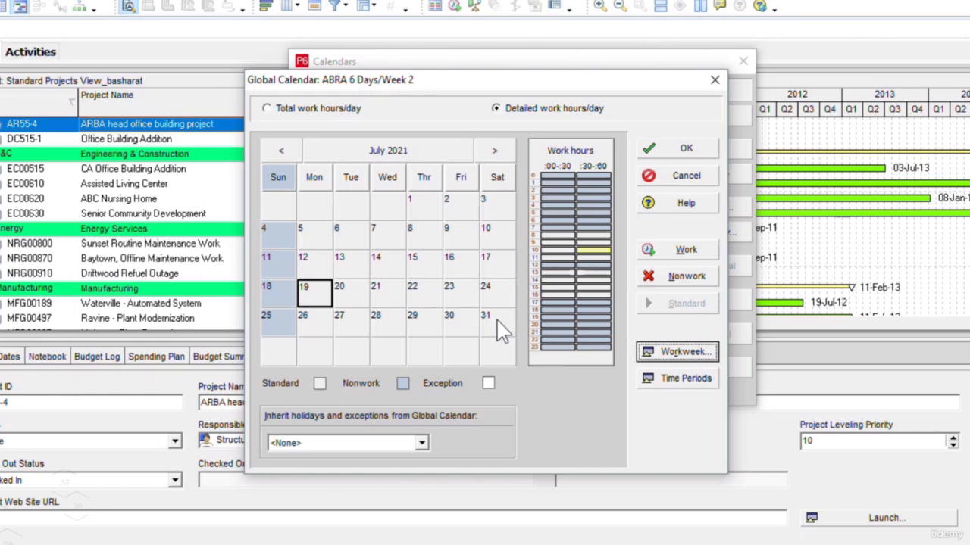
{"action": "left_click", "coordinate": [491, 238]}
{"action": "left_click", "coordinate": [491, 269]}
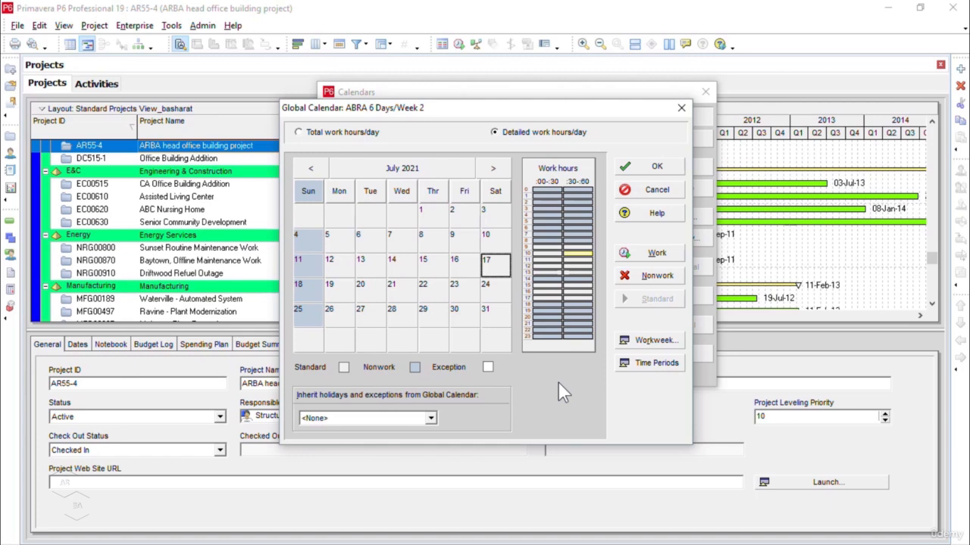
Mark Saturday, 1 May 2021 as a nonwork day in the ABRA 6 Days/Week 2 calendar
{"action": "left_click", "coordinate": [426, 170]}
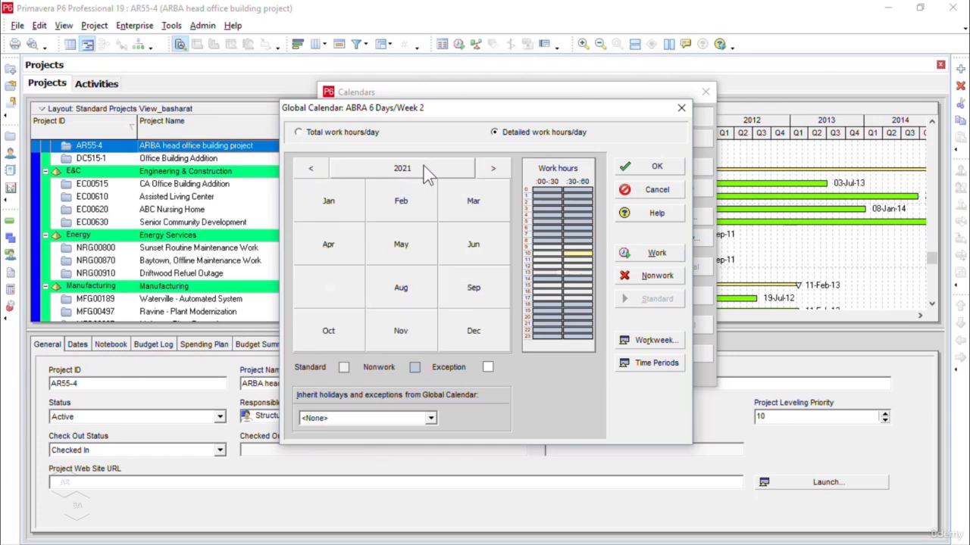
{"action": "double_click", "coordinate": [418, 256]}
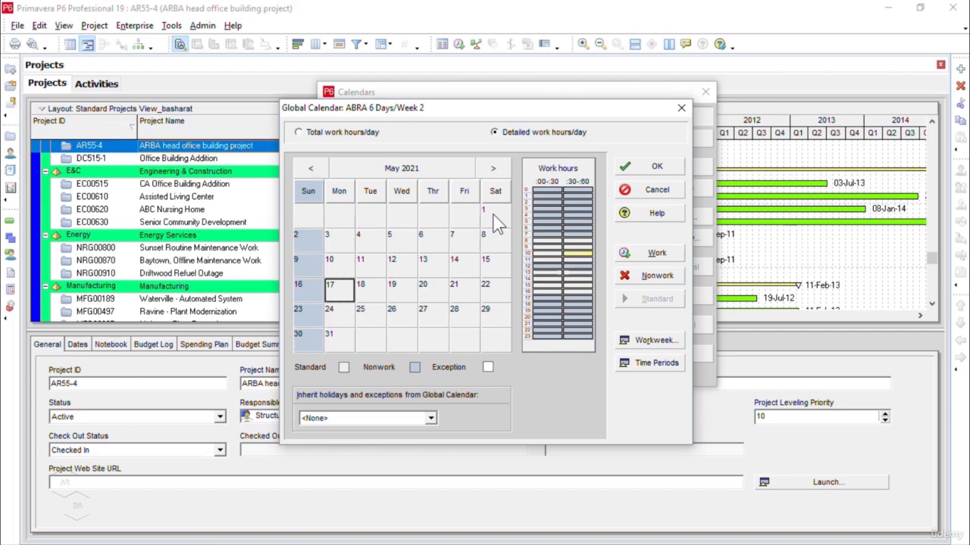
{"action": "left_click", "coordinate": [494, 220]}
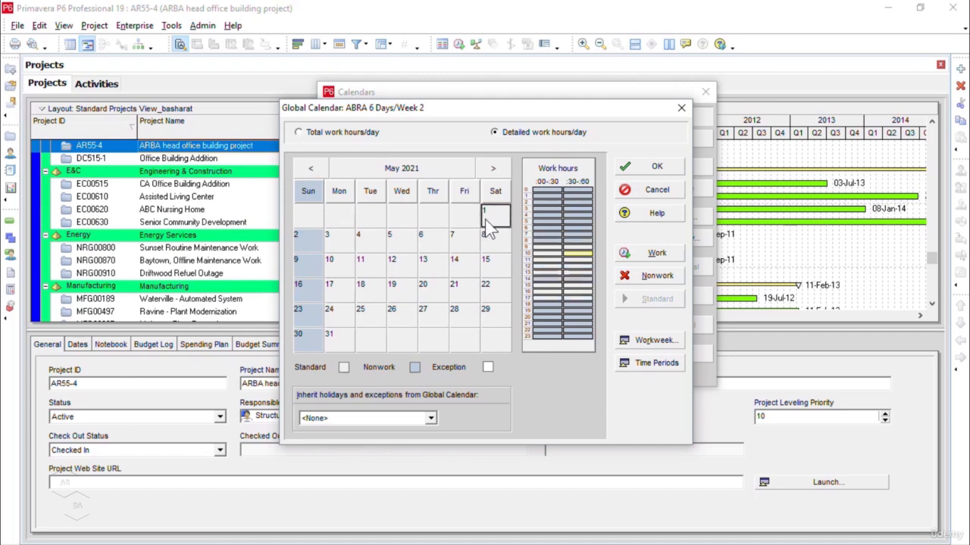
{"action": "left_click", "coordinate": [671, 277]}
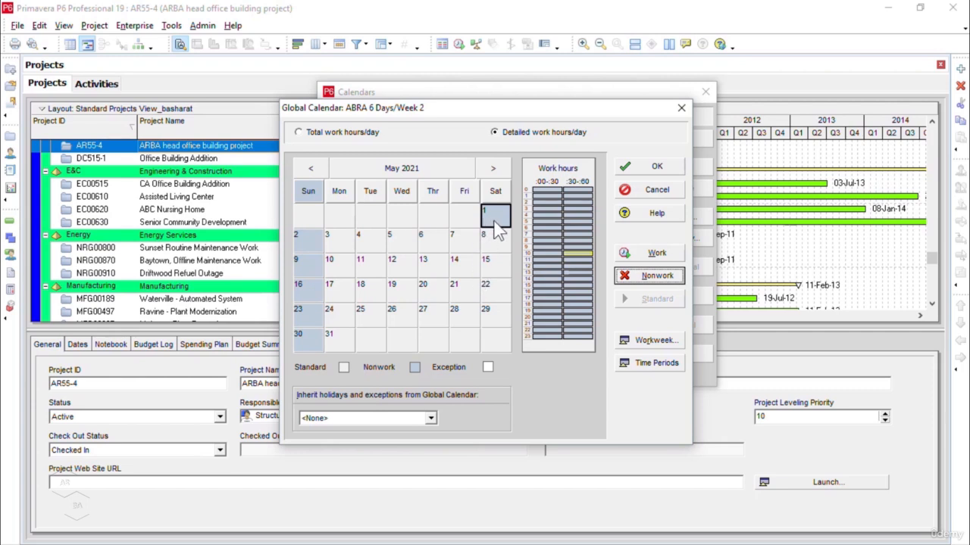
Mark 25 to 27 December 2021 as nonwork days and accept the ABRA 6 Days/Week 2 calendar changes
{"action": "left_click", "coordinate": [419, 170]}
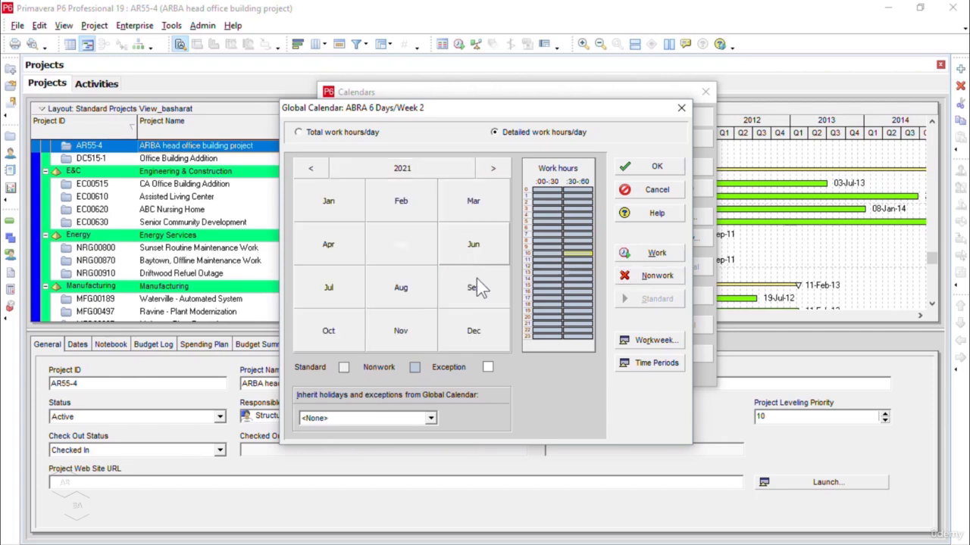
{"action": "left_click", "coordinate": [473, 338]}
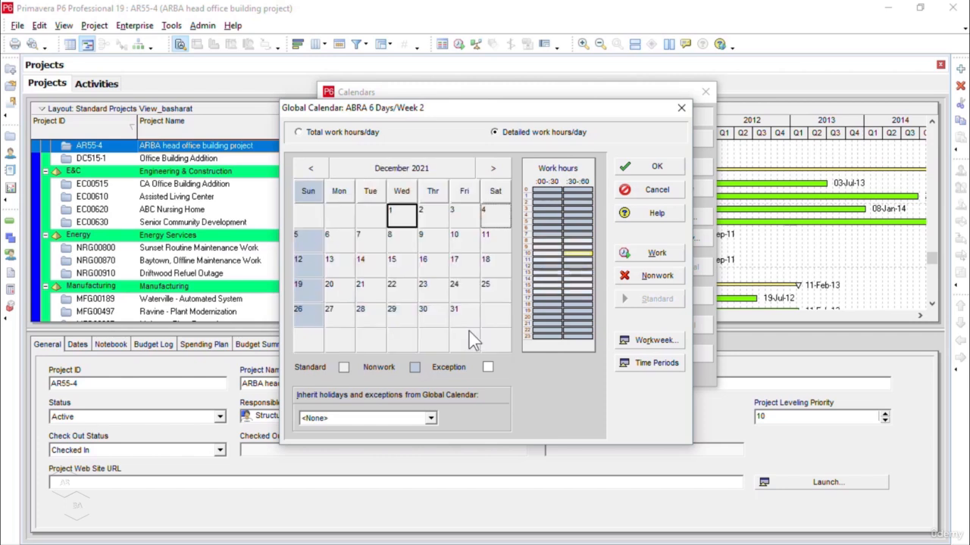
{"action": "left_click", "coordinate": [493, 295]}
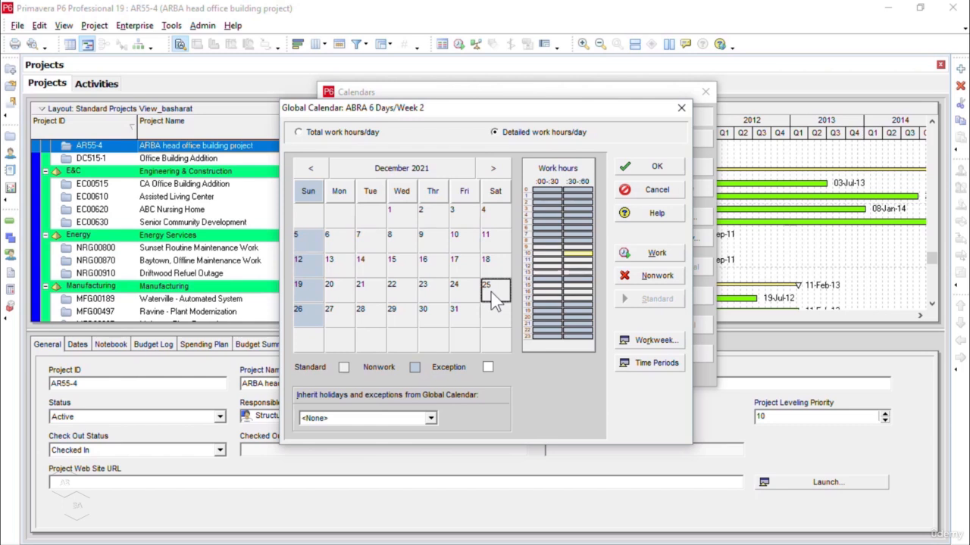
{"action": "left_click", "coordinate": [339, 315], "text": "shift"}
{"action": "left_click", "coordinate": [661, 278]}
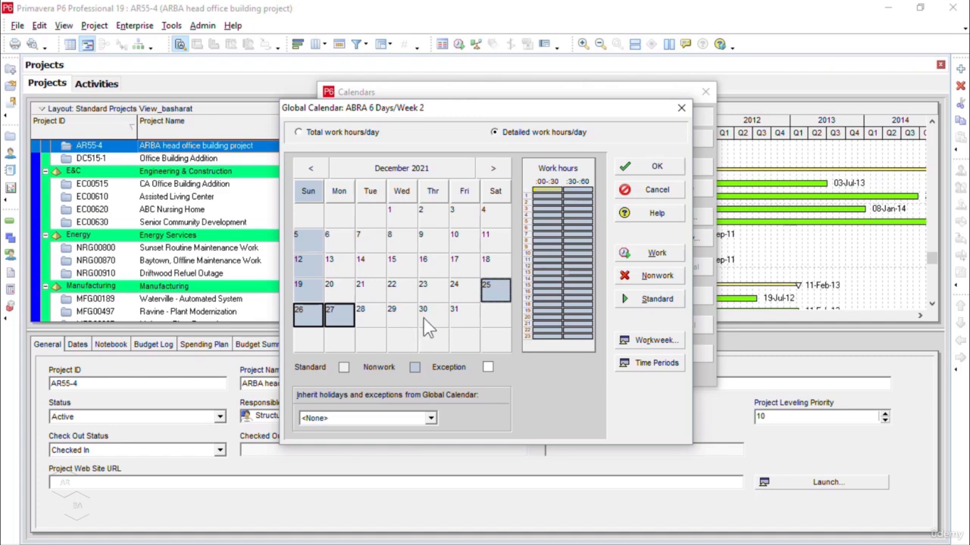
{"action": "left_click", "coordinate": [648, 168]}
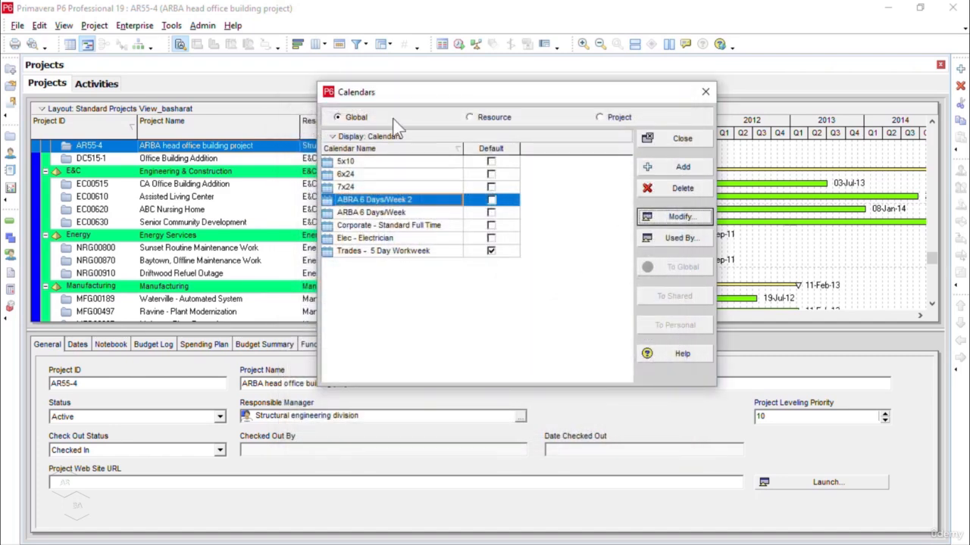
Reopen the ARBA 6 Days/Week and ABRA 6 Days/Week 2 calendars to compare their work hours/day modes
{"action": "left_click", "coordinate": [409, 213]}
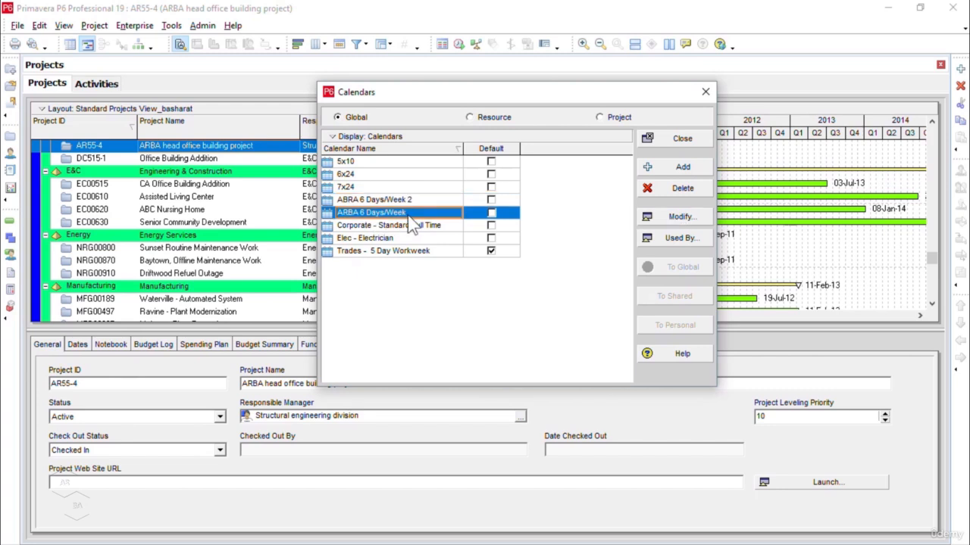
{"action": "double_click", "coordinate": [410, 215]}
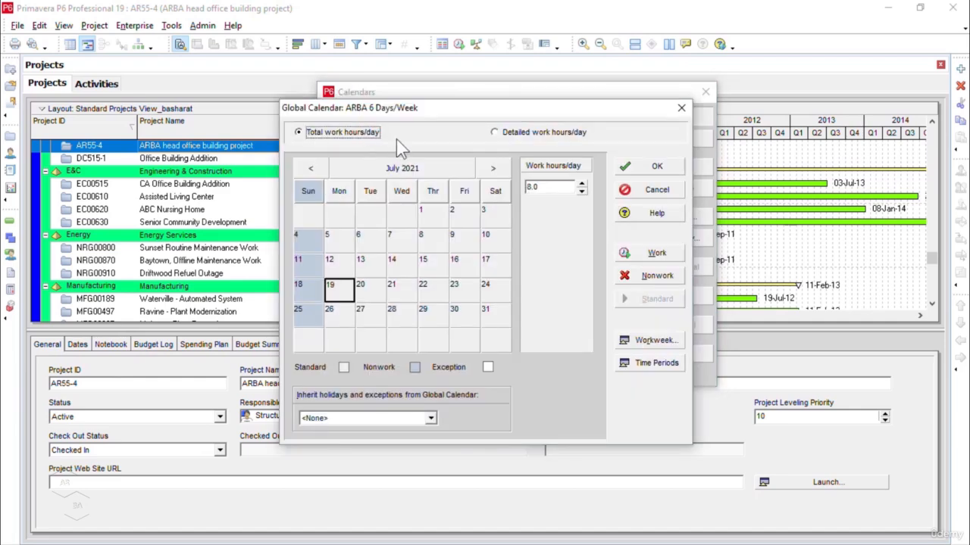
{"action": "left_click", "coordinate": [662, 168]}
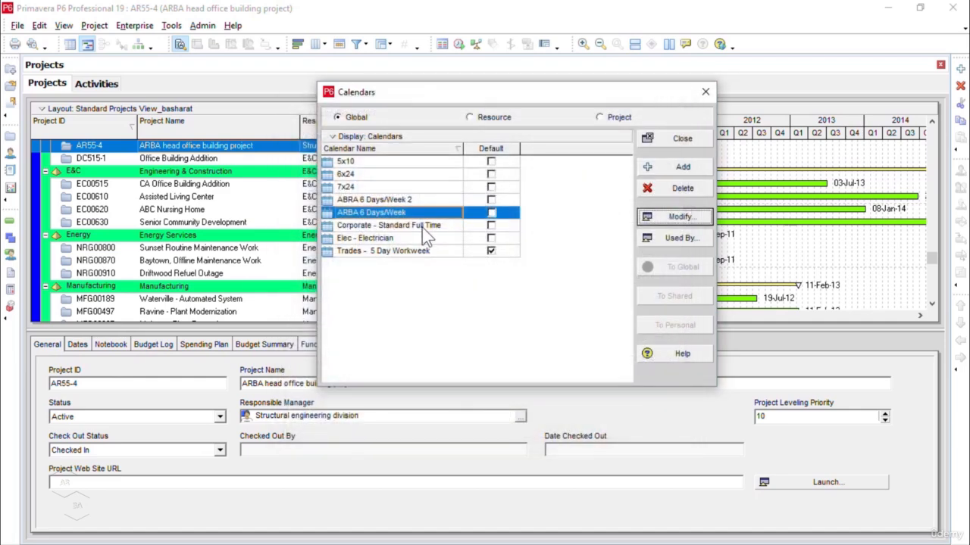
{"action": "left_click", "coordinate": [425, 204]}
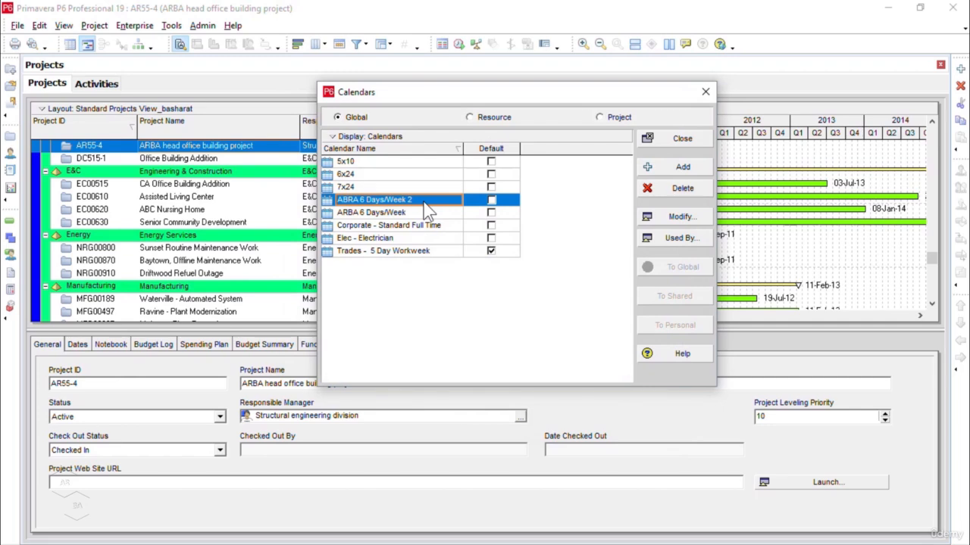
{"action": "left_click", "coordinate": [678, 218]}
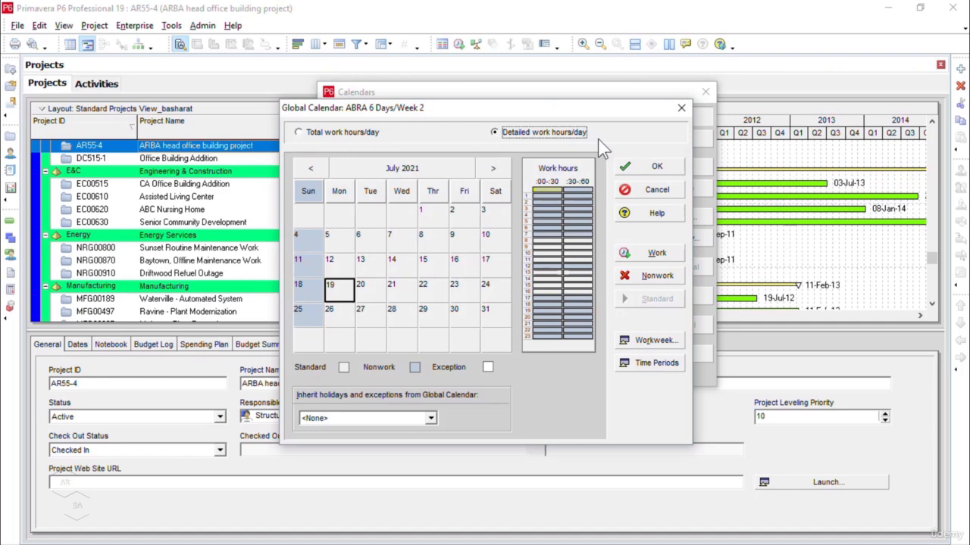
{"action": "left_click", "coordinate": [647, 167]}
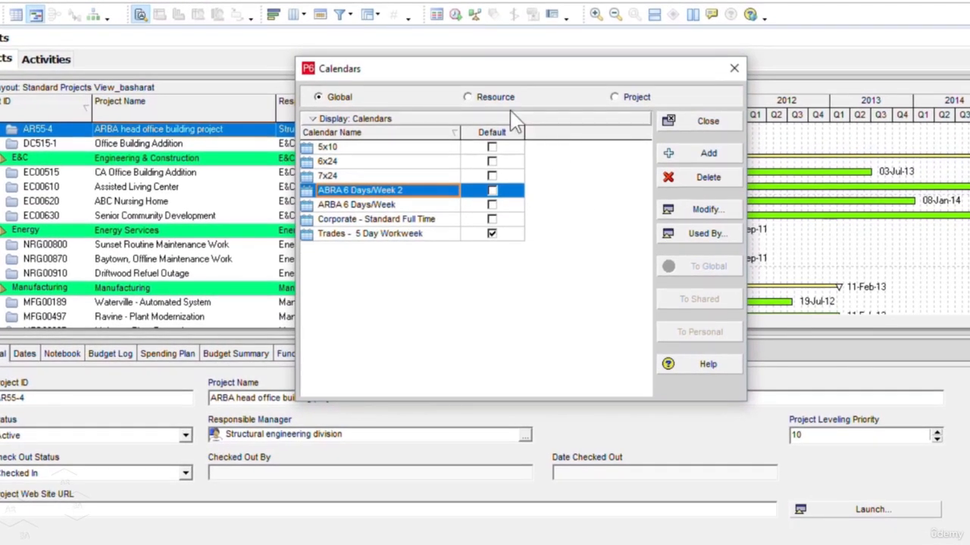
Add a personal resource calendar for the Painter resource and name it ARBA PM
{"action": "left_click", "coordinate": [485, 97]}
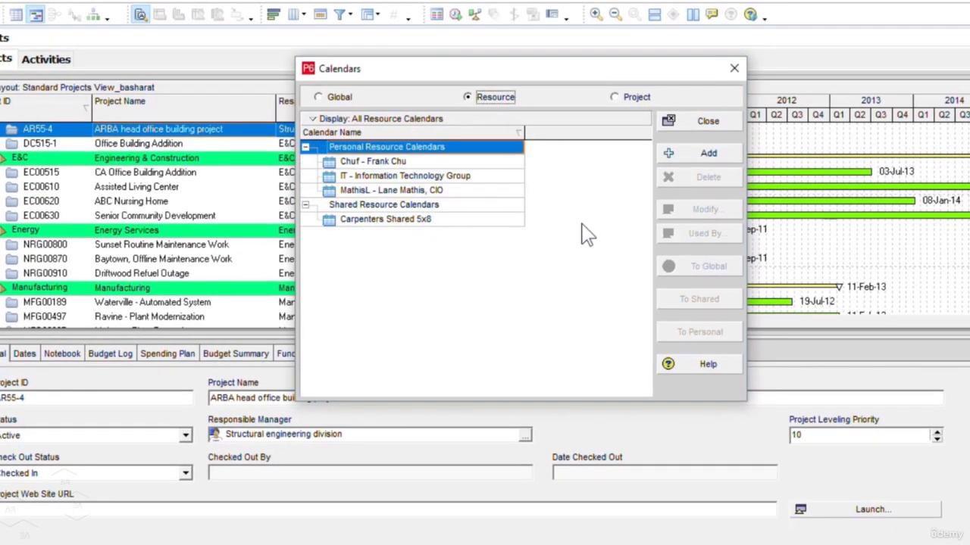
{"action": "left_click", "coordinate": [718, 155]}
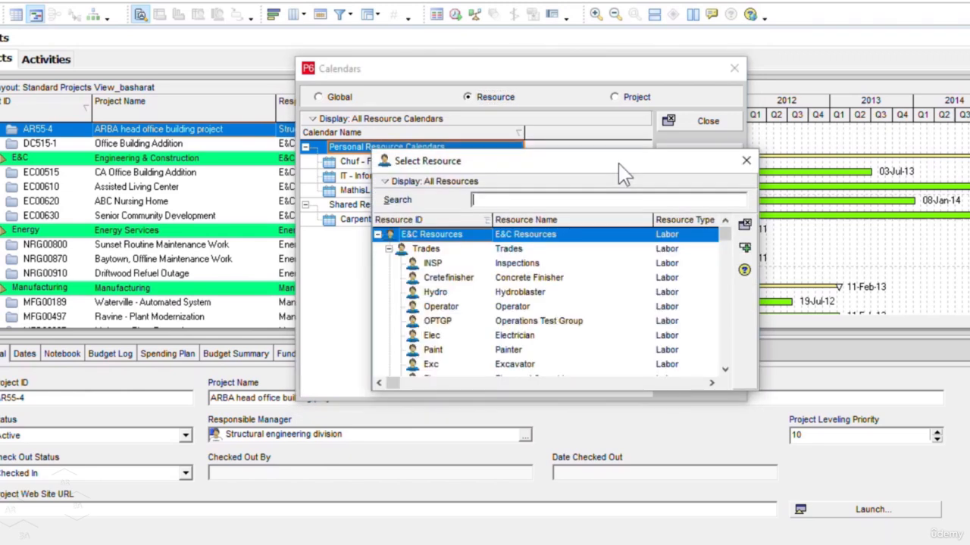
{"action": "left_click", "coordinate": [562, 356]}
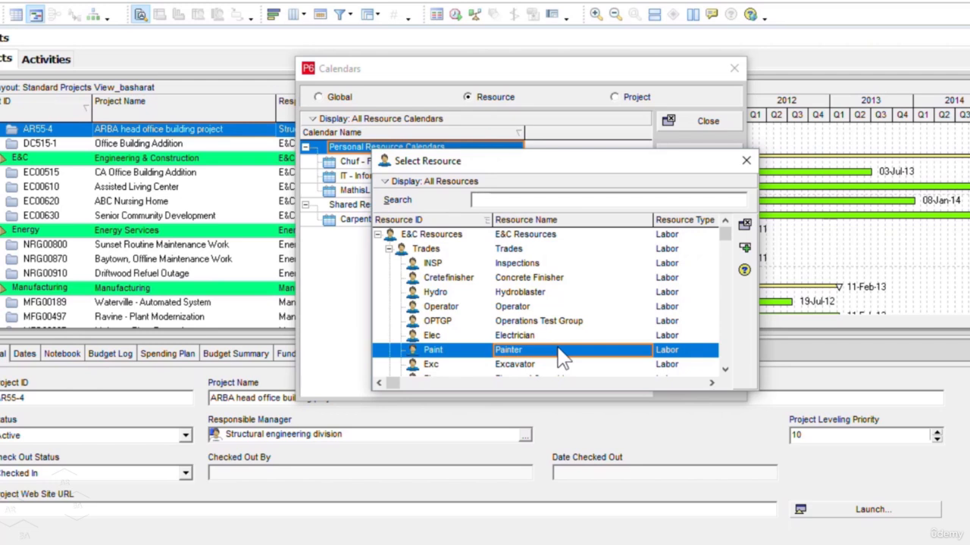
{"action": "left_click", "coordinate": [746, 259]}
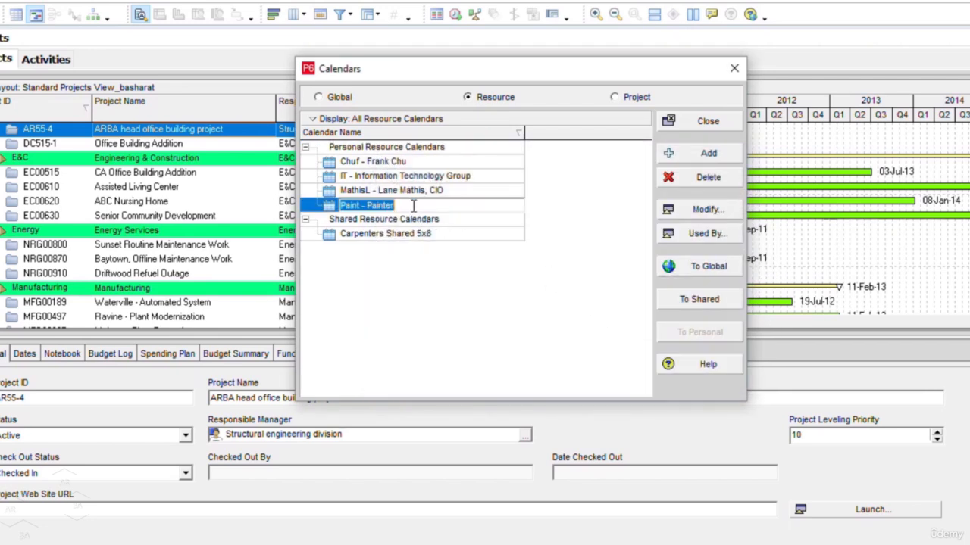
{"action": "type", "text": "ARBA"}
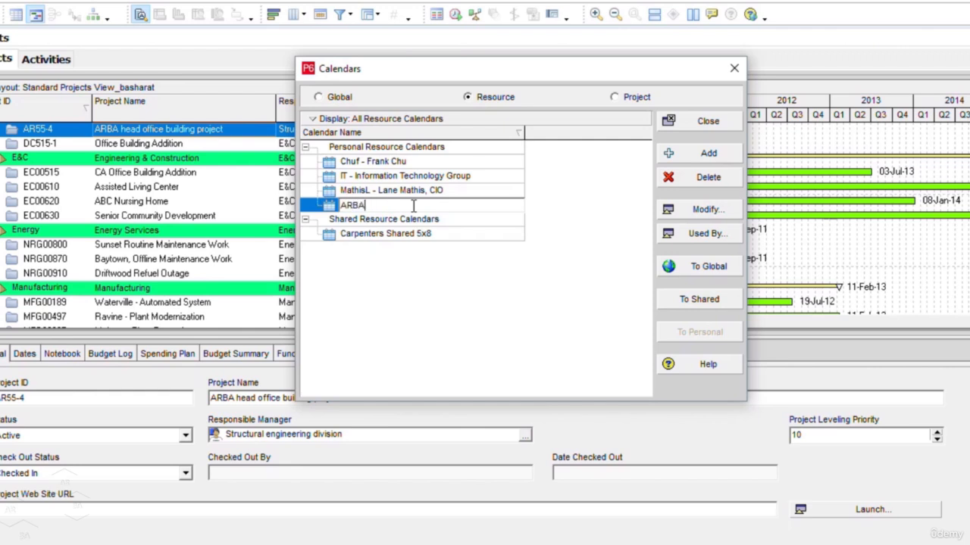
{"action": "type", "text": " PM"}
{"action": "key", "text": "Return"}
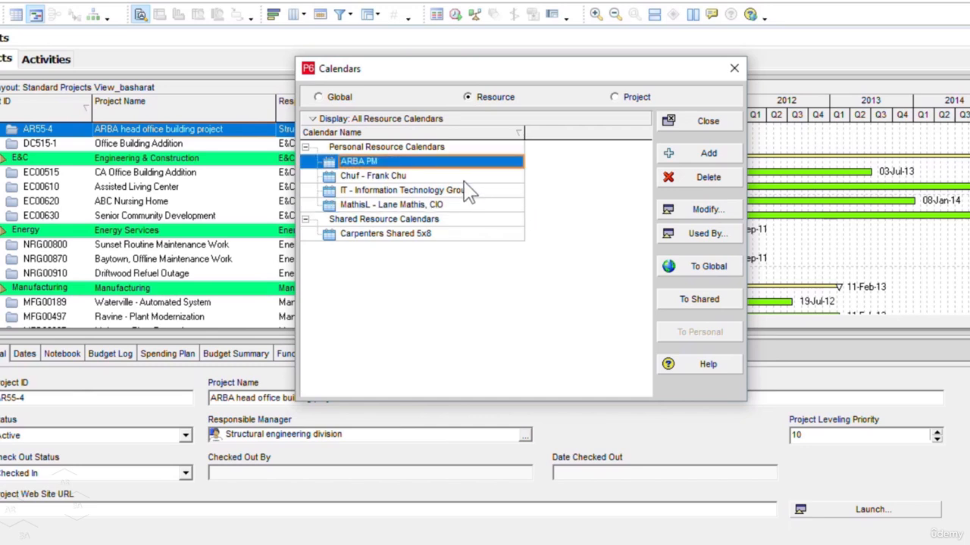
Switch the ARBA PM calendar to total work hours/day, set Thursday and Friday to 0 standard hours, and accept the calendar
{"action": "left_click", "coordinate": [732, 214]}
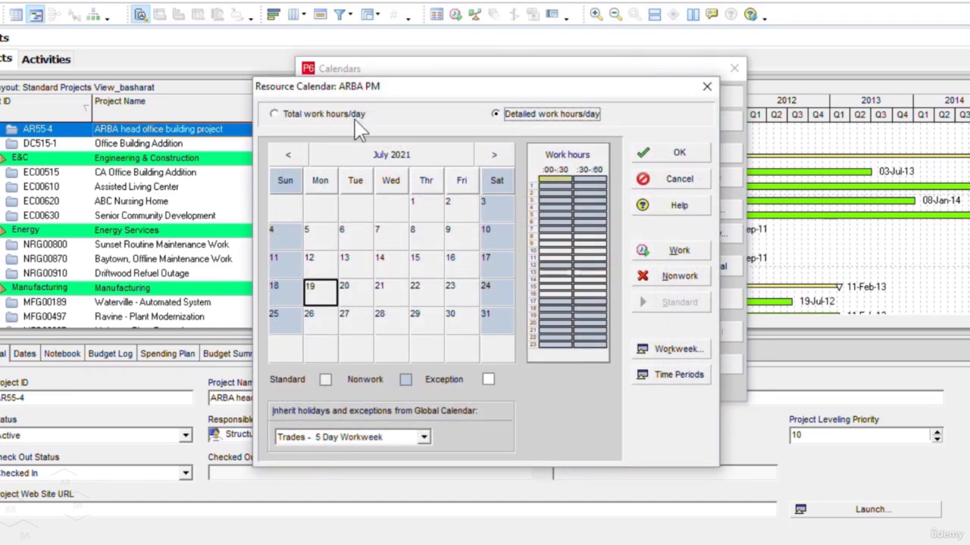
{"action": "left_click", "coordinate": [356, 121]}
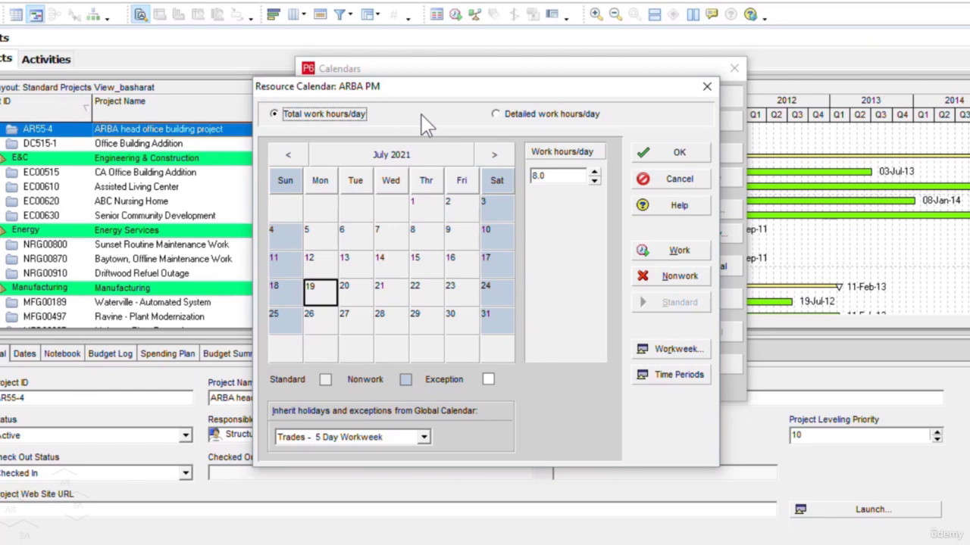
{"action": "left_click", "coordinate": [677, 350]}
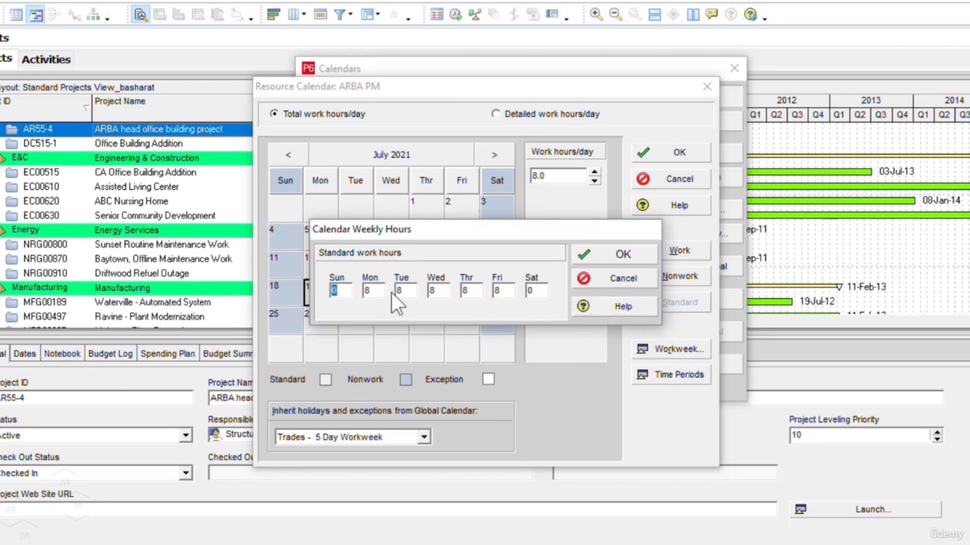
{"action": "left_click", "coordinate": [469, 292]}
{"action": "left_click_drag", "start_coordinate": [471, 293], "coordinate": [461, 293]}
{"action": "type", "text": "0"}
{"action": "left_click_drag", "start_coordinate": [506, 293], "coordinate": [493, 293]}
{"action": "type", "text": "0"}
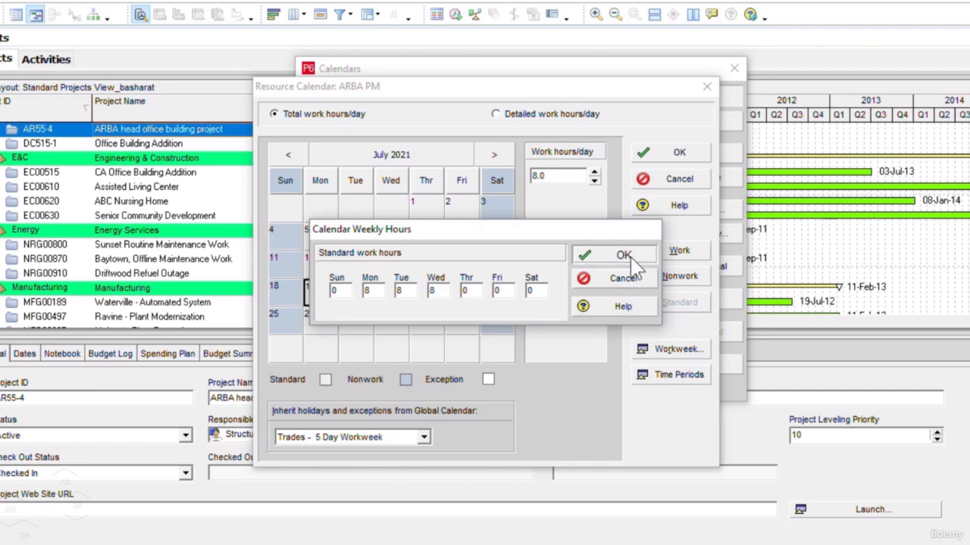
{"action": "left_click", "coordinate": [622, 255]}
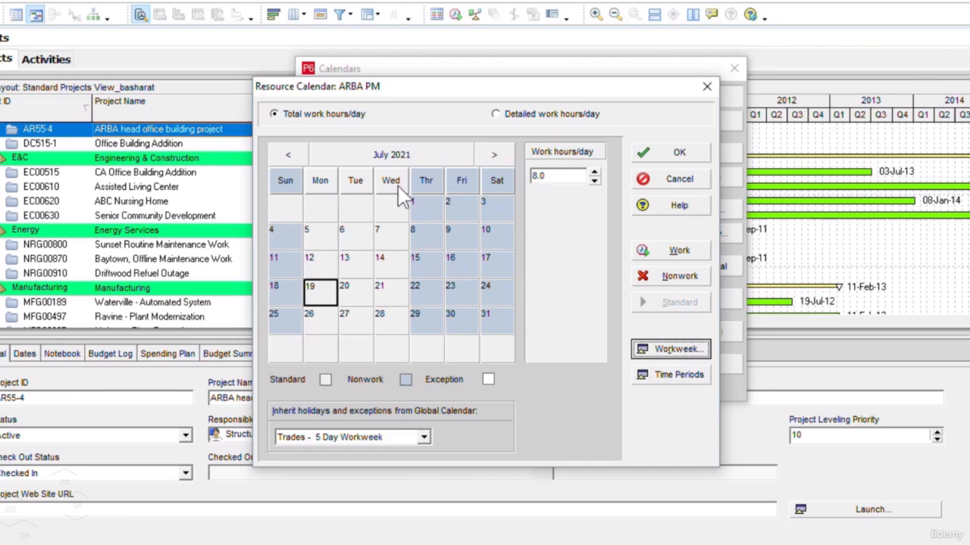
{"action": "left_click", "coordinate": [675, 152]}
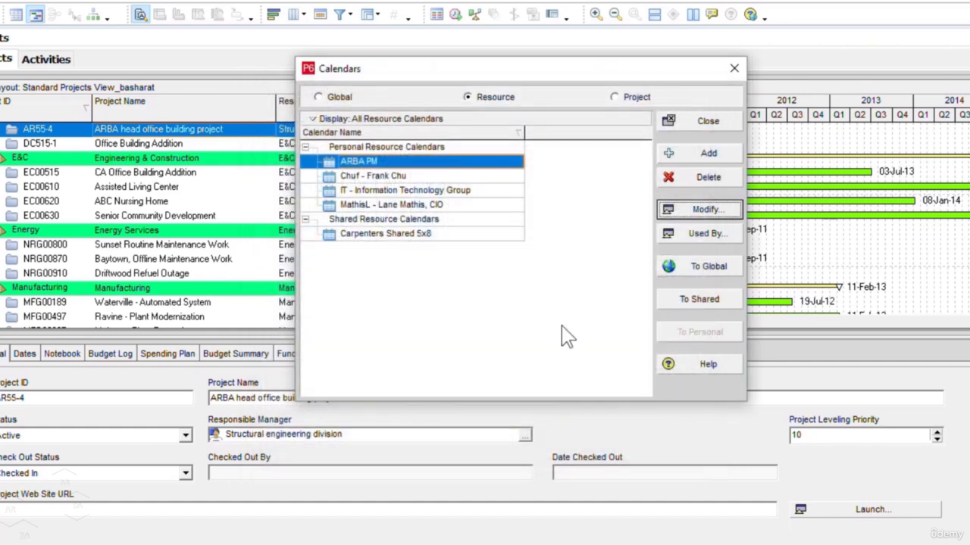
Reopen the ARBA PM calendar, switch it to detailed work hours/day, and accept the change
{"action": "left_click", "coordinate": [706, 216]}
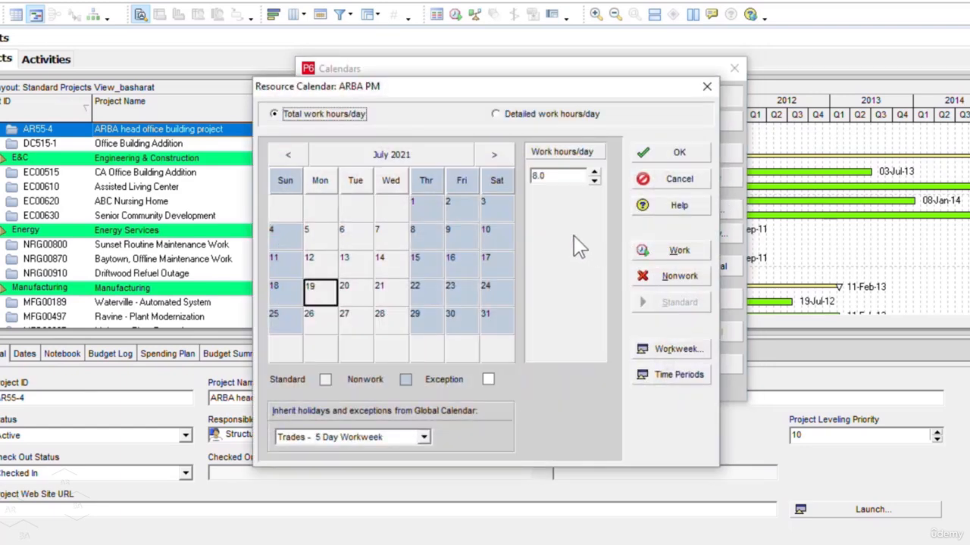
{"action": "left_click", "coordinate": [530, 117]}
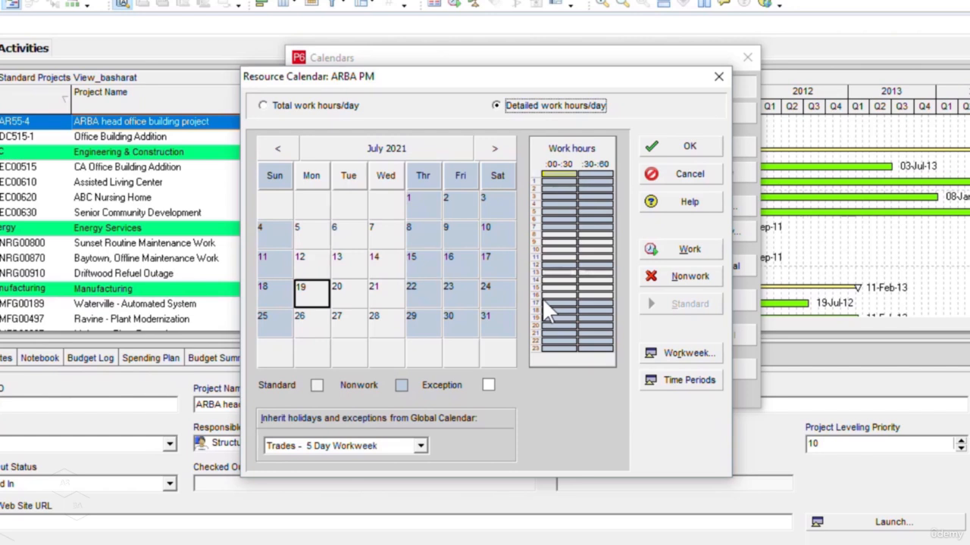
{"action": "left_click", "coordinate": [691, 147]}
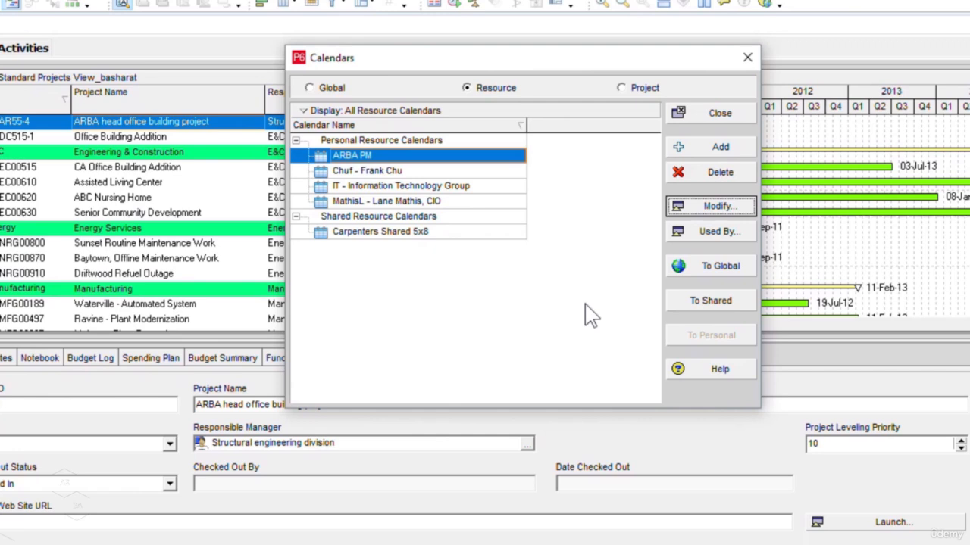
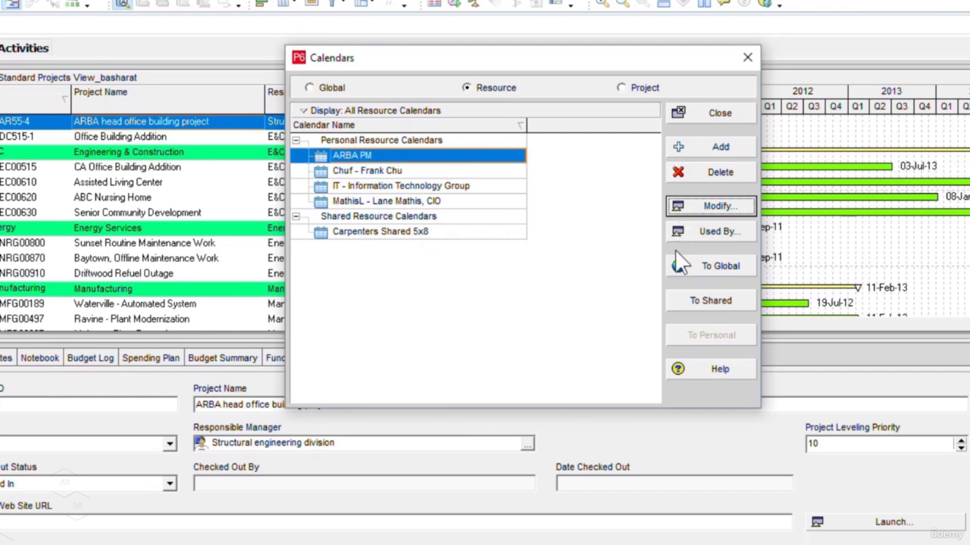
Convert the ARBA PM calendar to a shared resource calendar and select it among the shared calendars
{"action": "left_click", "coordinate": [739, 304]}
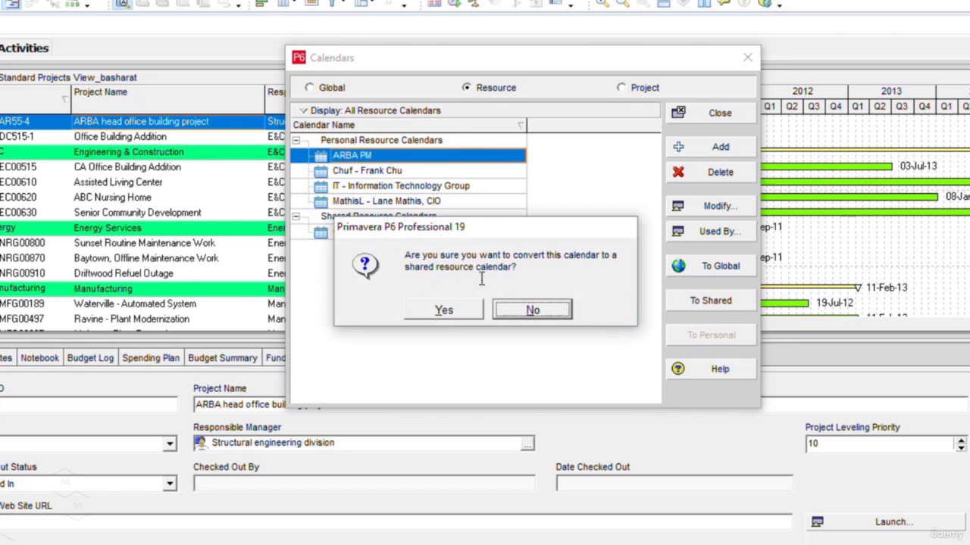
{"action": "left_click", "coordinate": [450, 318]}
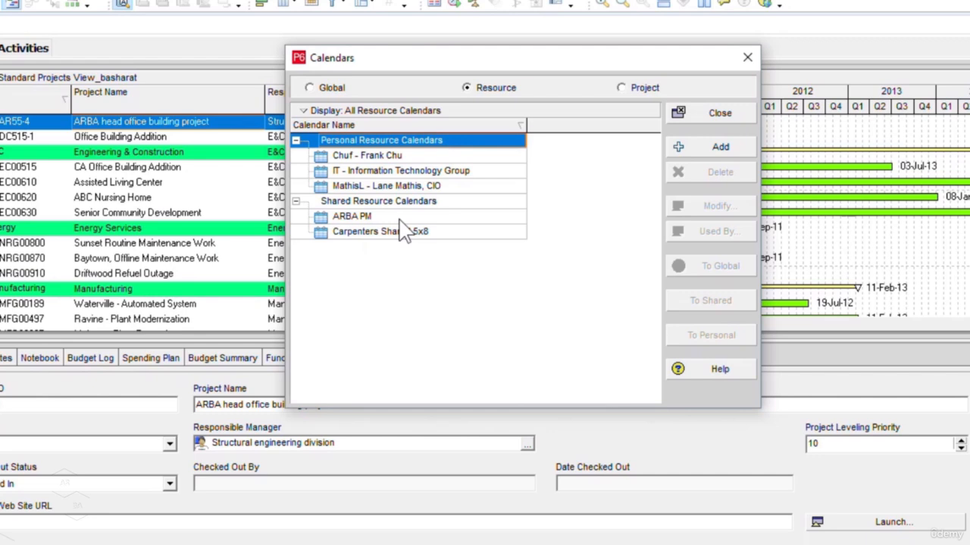
{"action": "left_click", "coordinate": [478, 217]}
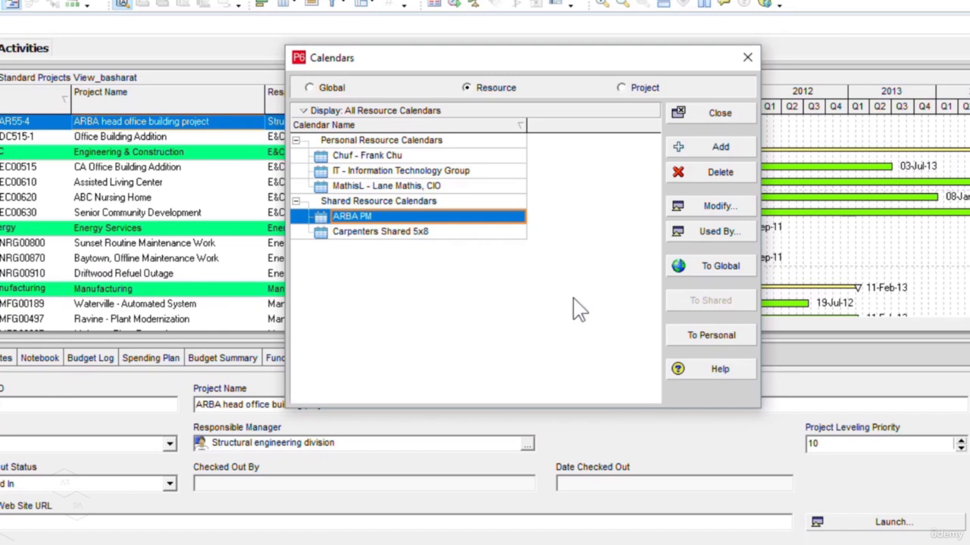
Add a project calendar copied from ARBA 6 Days/Week and name it ARBA HO Building Calendar
{"action": "left_click", "coordinate": [621, 87]}
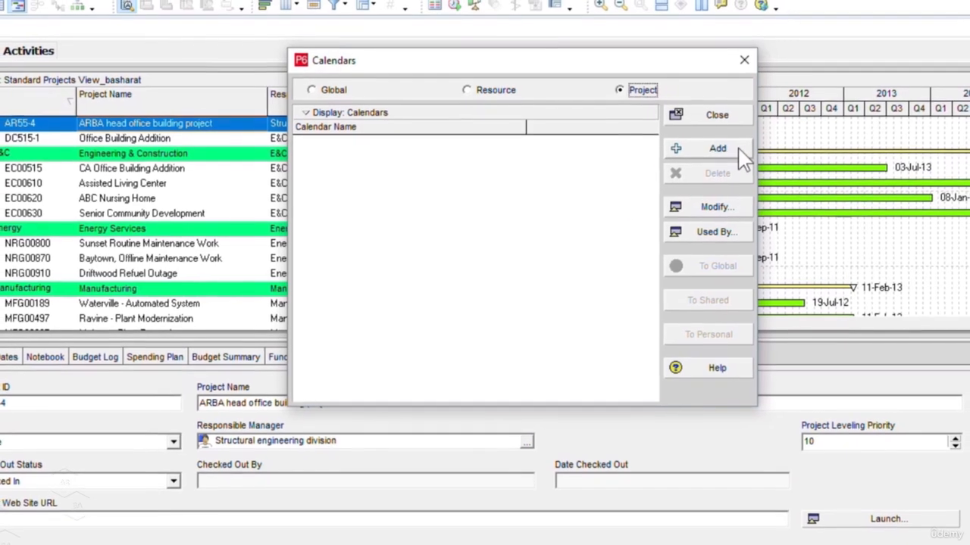
{"action": "left_click", "coordinate": [737, 152]}
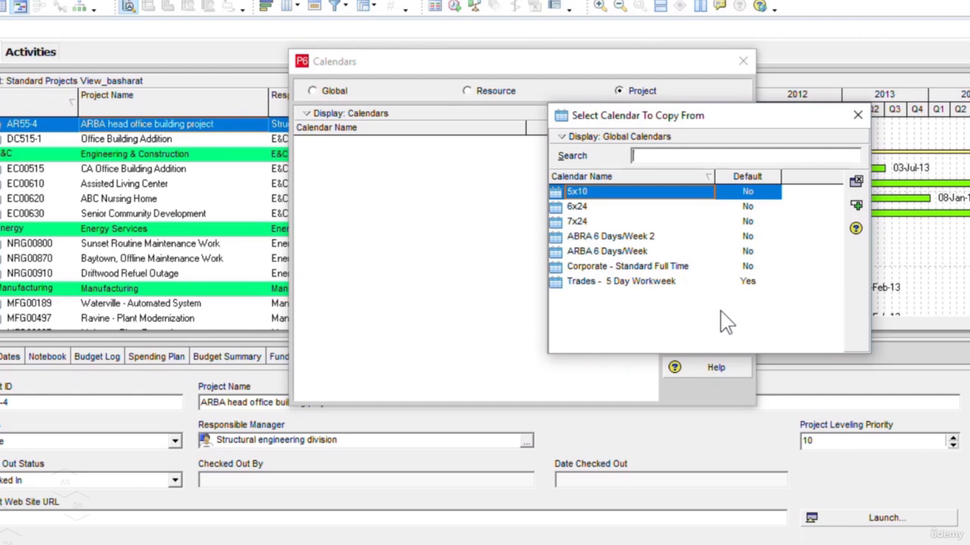
{"action": "left_click", "coordinate": [660, 252]}
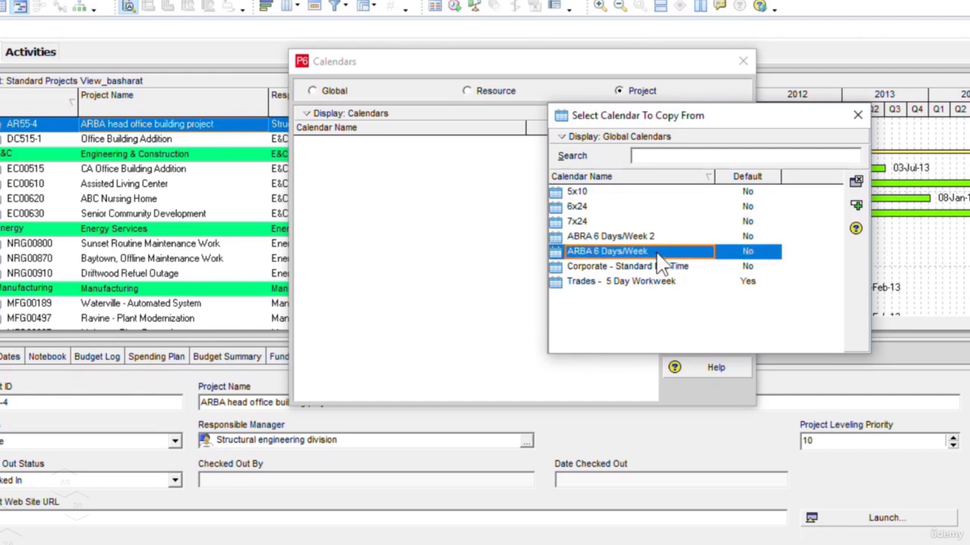
{"action": "left_click", "coordinate": [857, 206]}
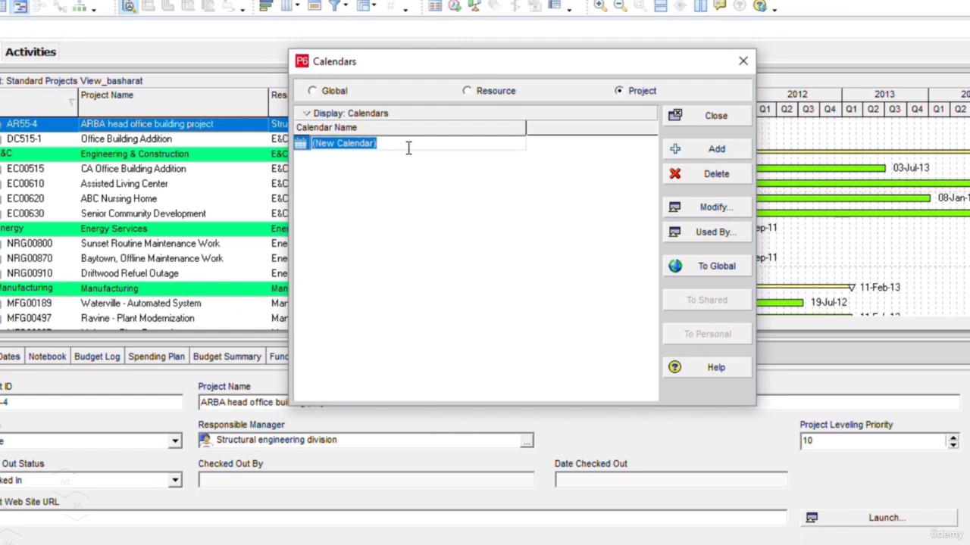
{"action": "type", "text": "ARBA"}
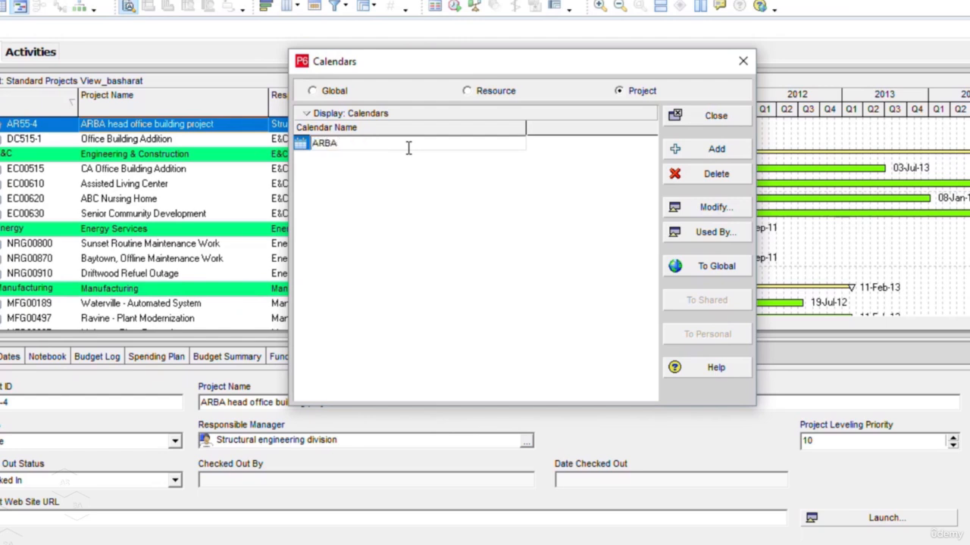
{"action": "type", "text": " HO Building Calendar"}
{"action": "key", "text": "Return"}
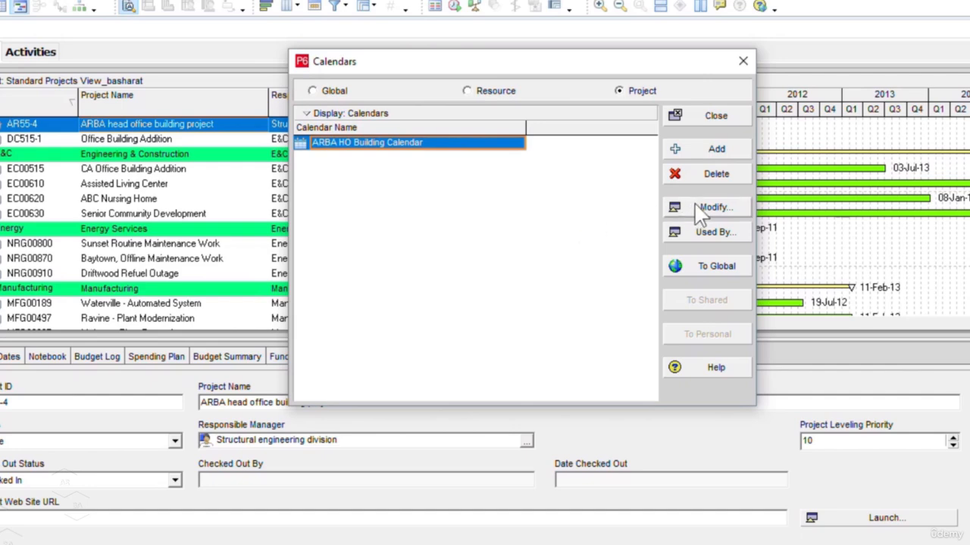
Set Saturday's standard work hours to 0 in the ARBA HO Building Calendar workweek
{"action": "left_click", "coordinate": [717, 213]}
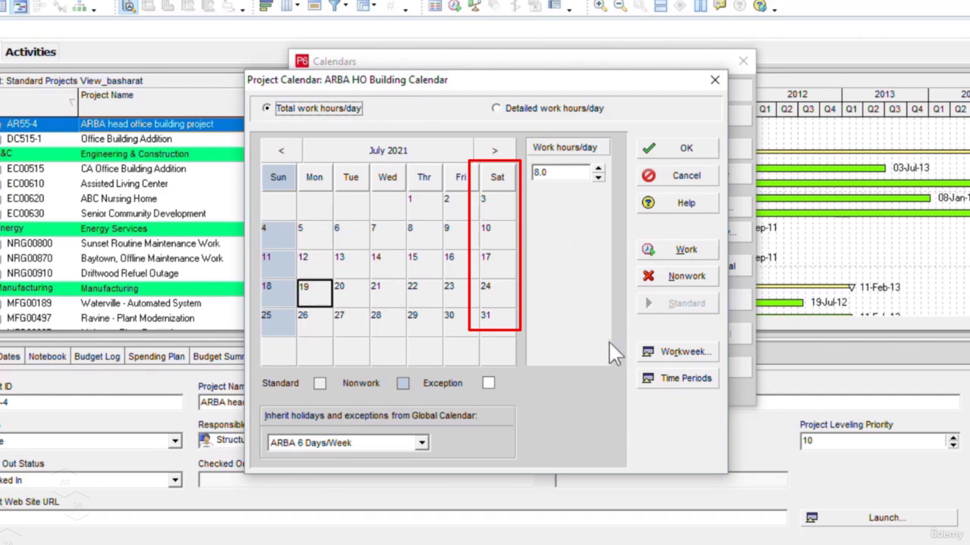
{"action": "left_click", "coordinate": [701, 356]}
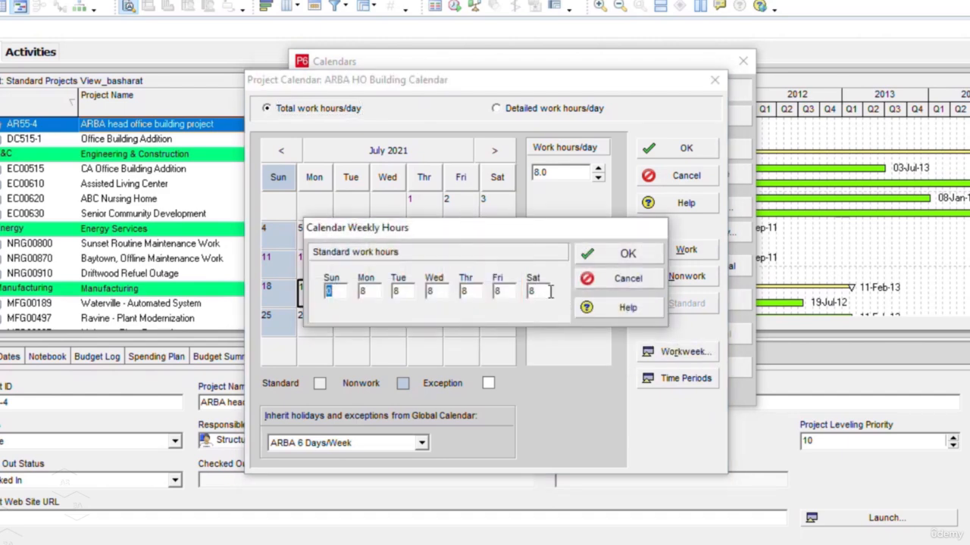
{"action": "double_click", "coordinate": [534, 293]}
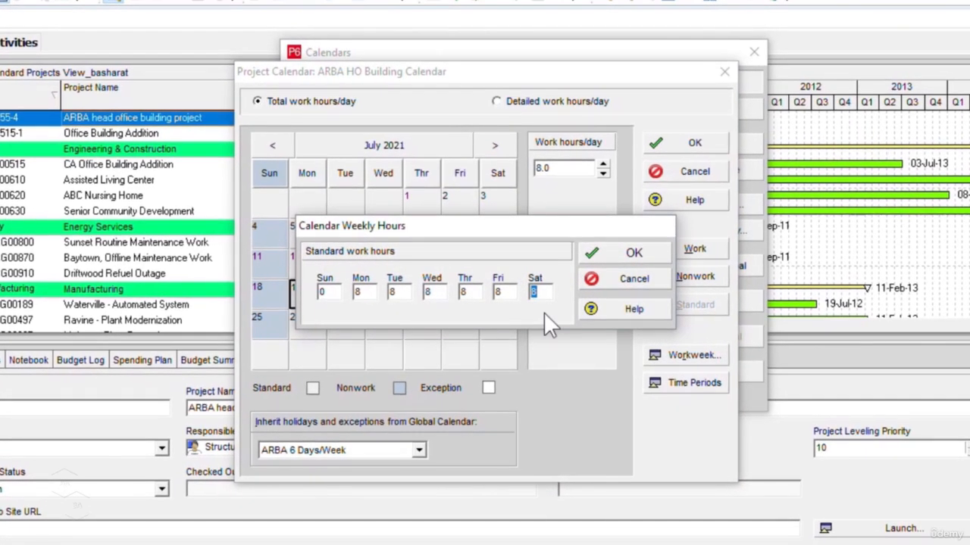
{"action": "type", "text": "0"}
{"action": "left_click", "coordinate": [333, 294]}
{"action": "left_click", "coordinate": [635, 255]}
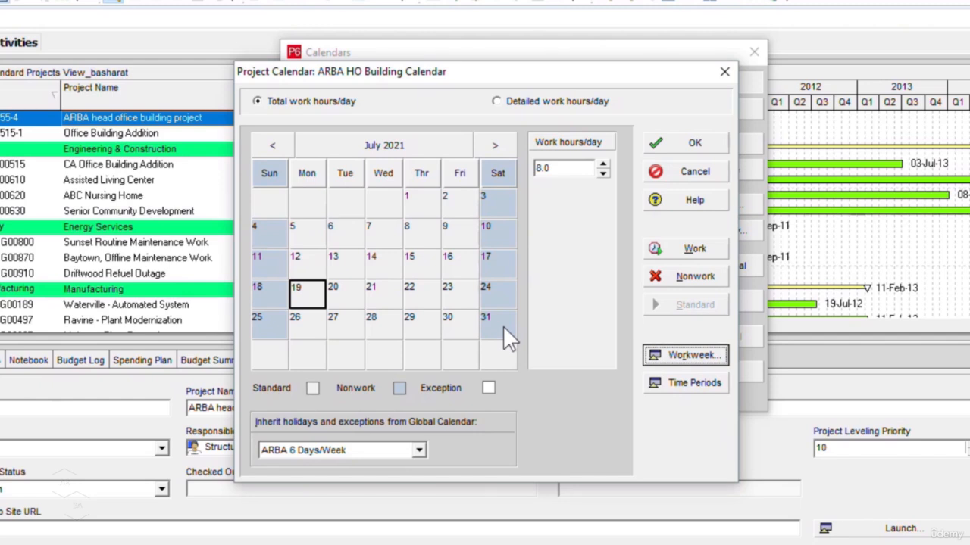
Switch the ARBA HO Building Calendar to detailed work hours/day, review its midday hours, and accept the calendar
{"action": "left_click", "coordinate": [534, 104]}
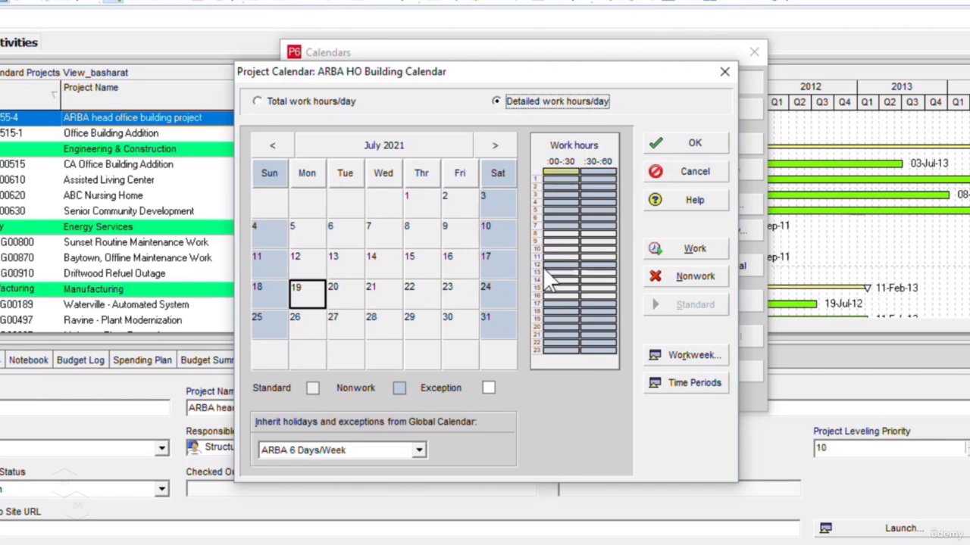
{"action": "left_click_drag", "start_coordinate": [551, 281], "coordinate": [620, 277]}
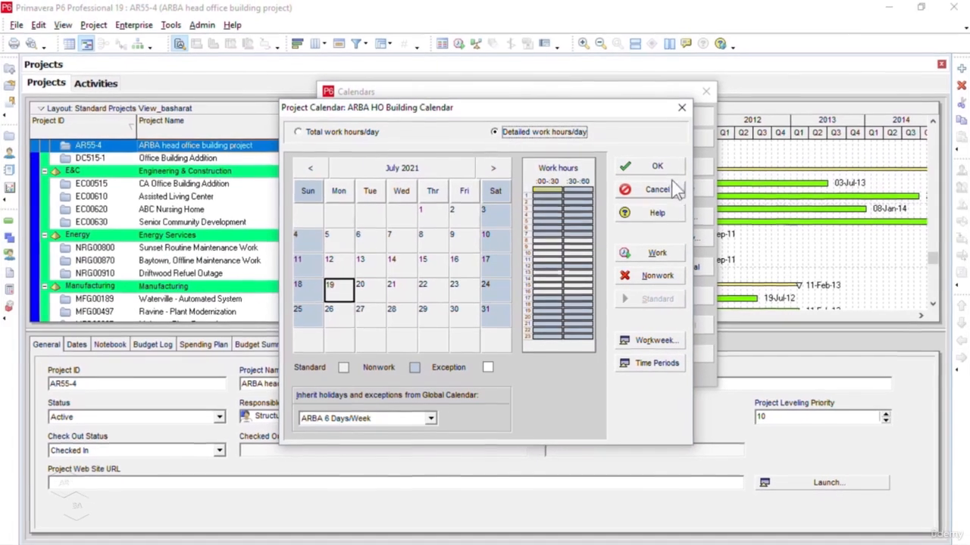
{"action": "left_click", "coordinate": [673, 169]}
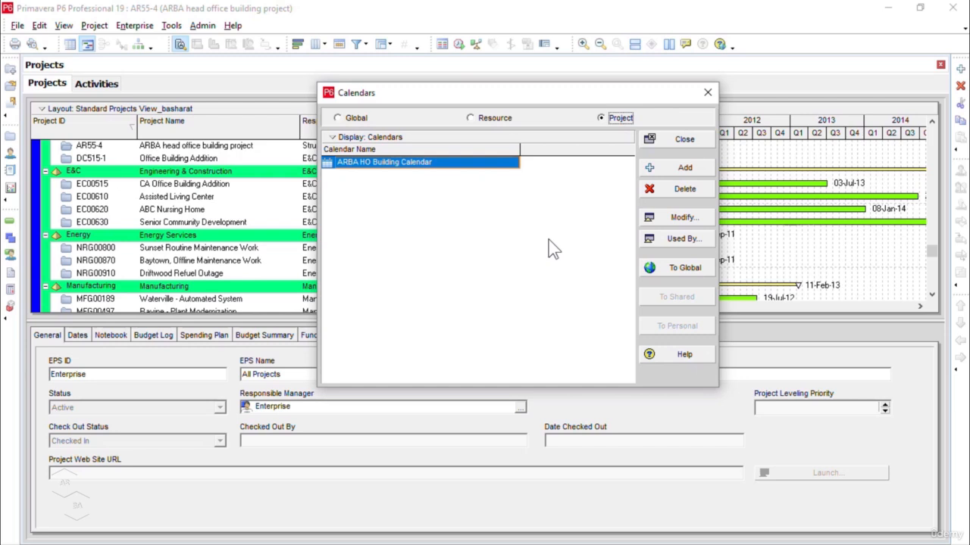
Convert the ARBA HO Building Calendar to a global calendar and display the global calendars
{"action": "left_click", "coordinate": [687, 273]}
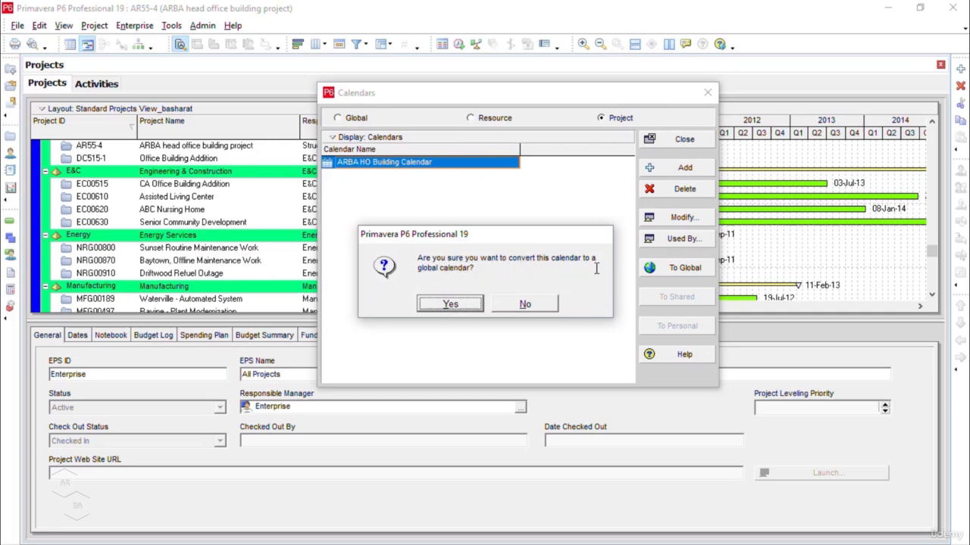
{"action": "left_click", "coordinate": [450, 305]}
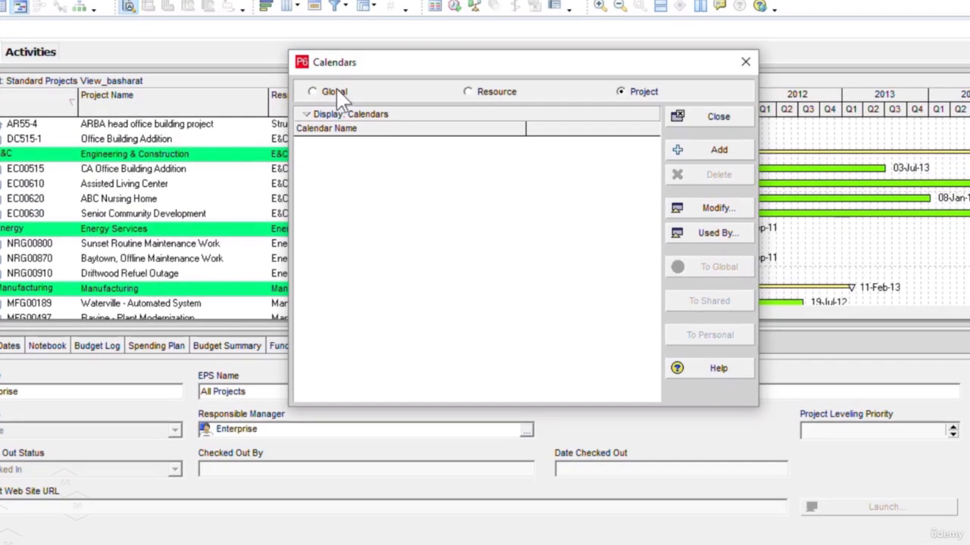
{"action": "left_click", "coordinate": [360, 119]}
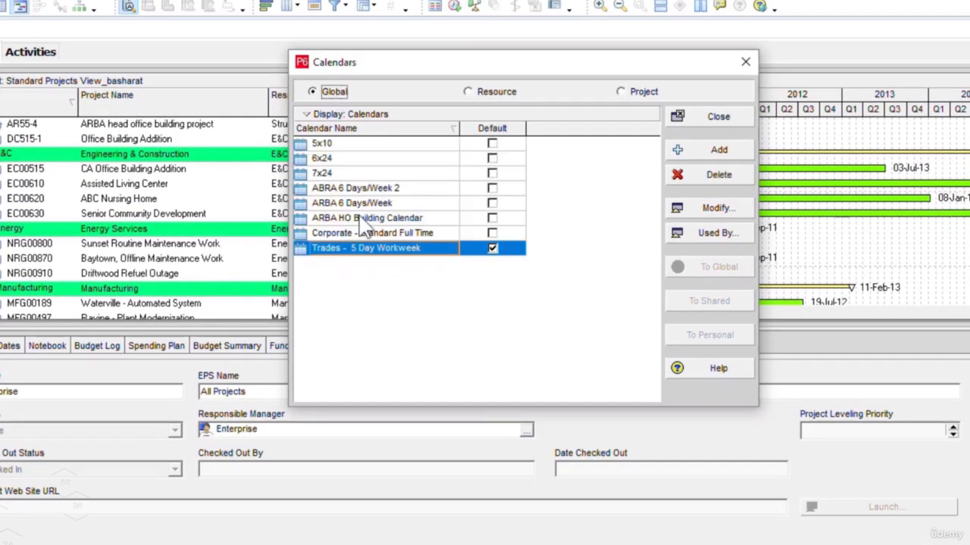
Select the ARBA HO Building Calendar, close the calendars, and display the enterprise's default settings for new activities
{"action": "left_click", "coordinate": [390, 218]}
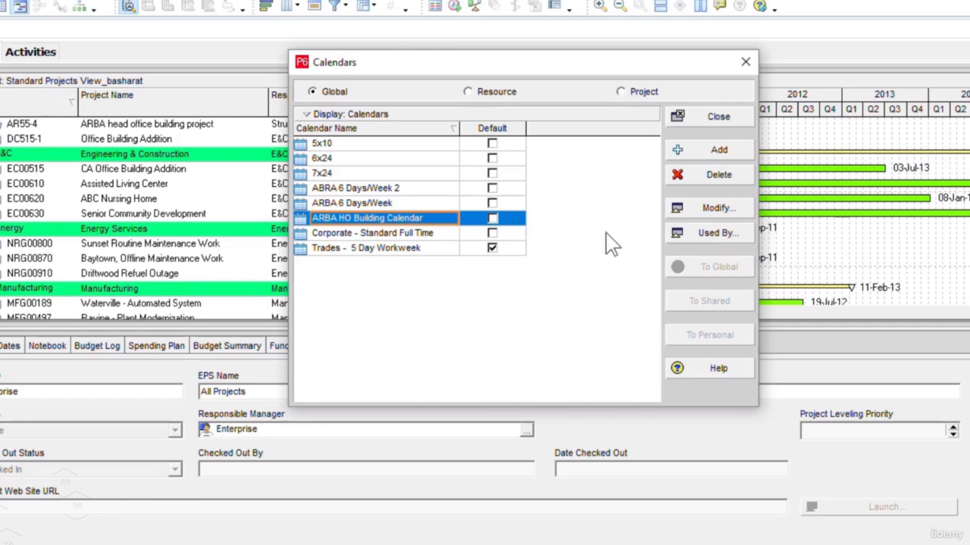
{"action": "left_click", "coordinate": [713, 120]}
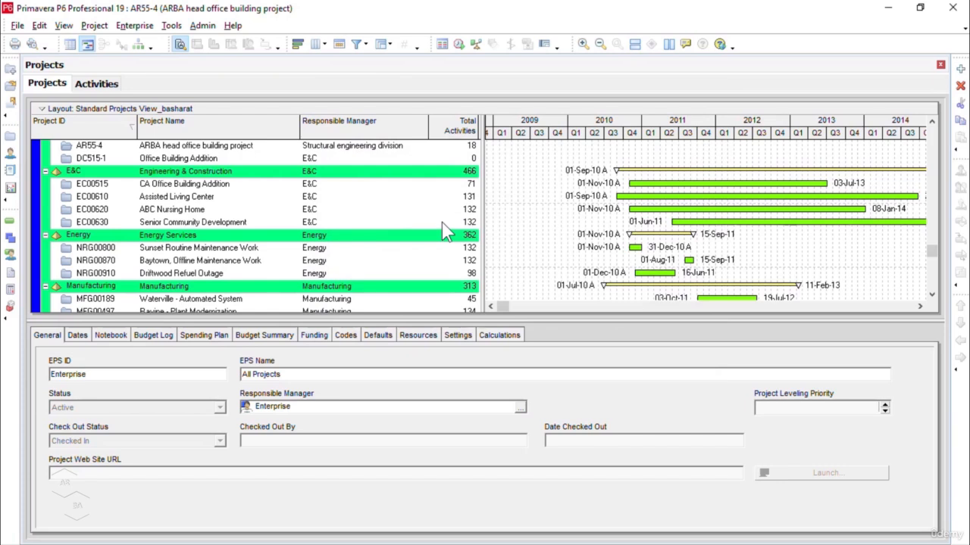
{"action": "key", "text": "alt"}
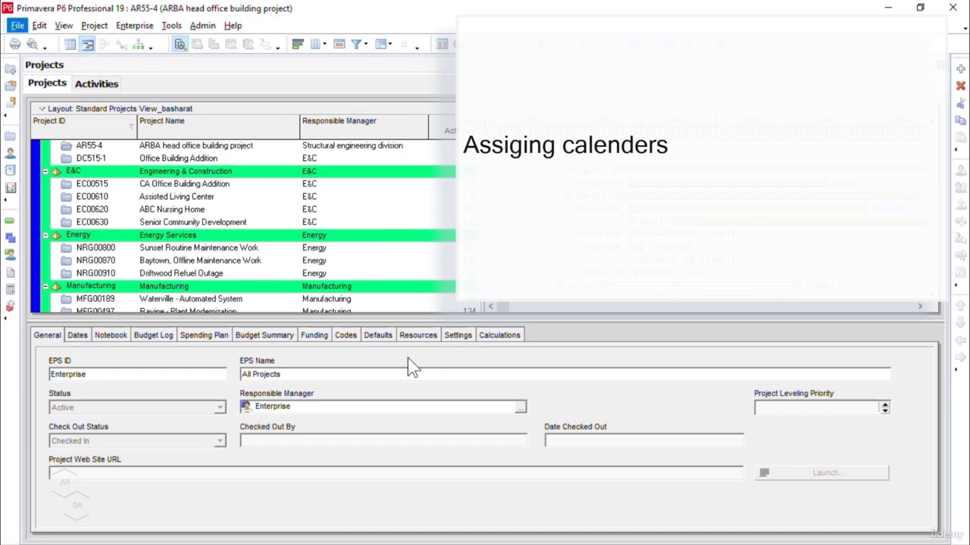
{"action": "left_click", "coordinate": [389, 341]}
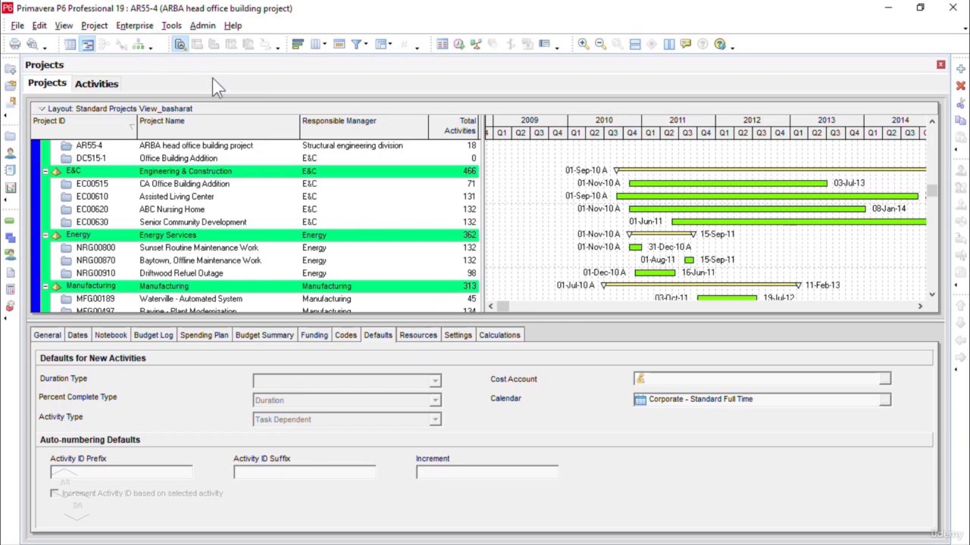
Review the project, resource and global calendar lists, select the shared ARBA PM resource calendar, and close the calendars
{"action": "left_click", "coordinate": [151, 33]}
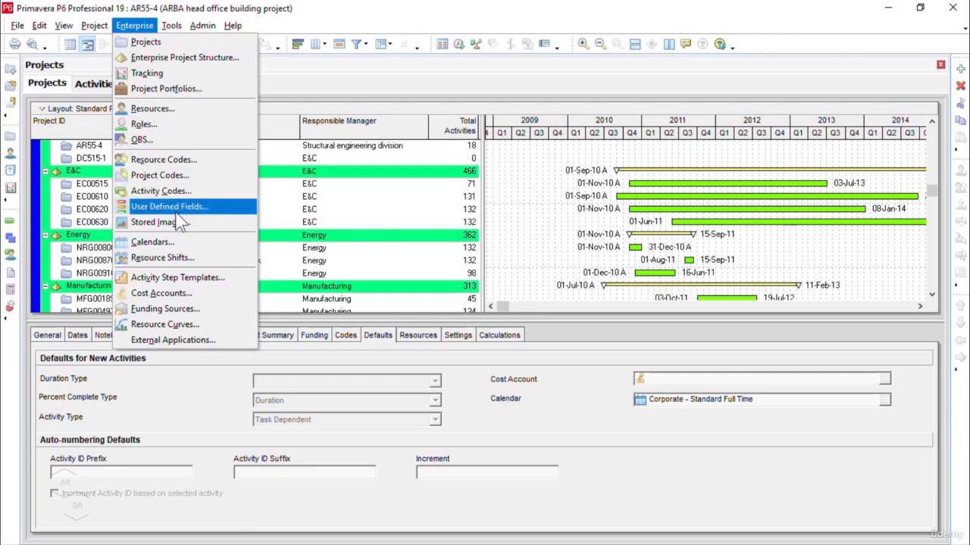
{"action": "left_click", "coordinate": [215, 244]}
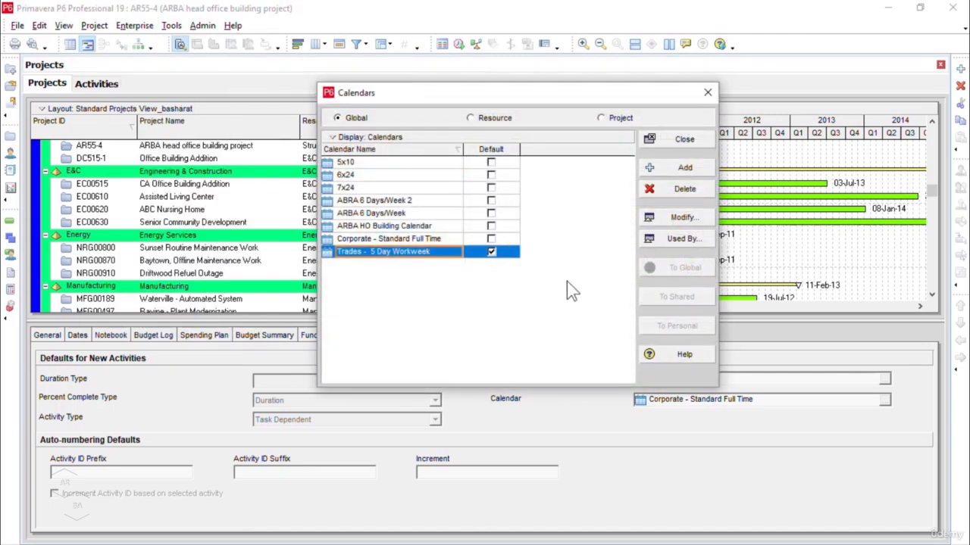
{"action": "left_click", "coordinate": [603, 120]}
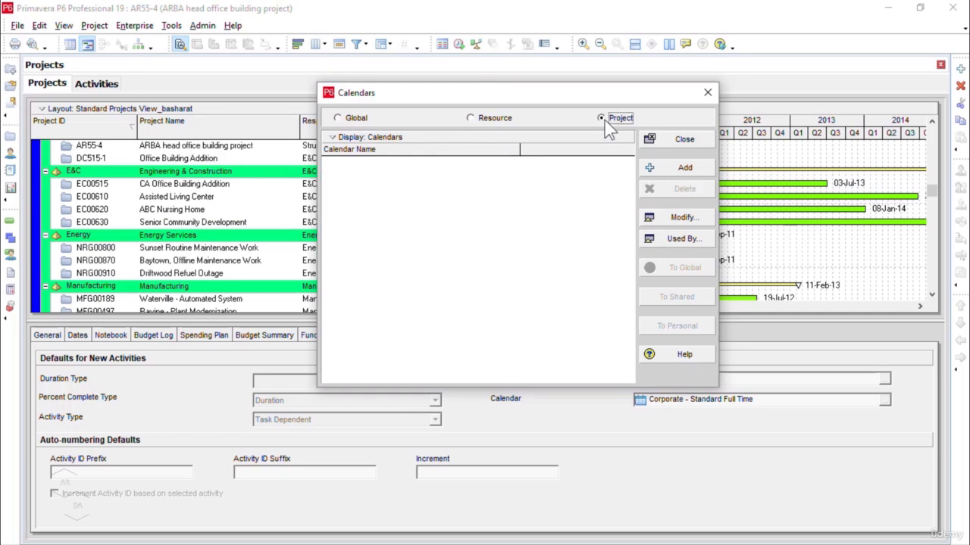
{"action": "left_click", "coordinate": [475, 119]}
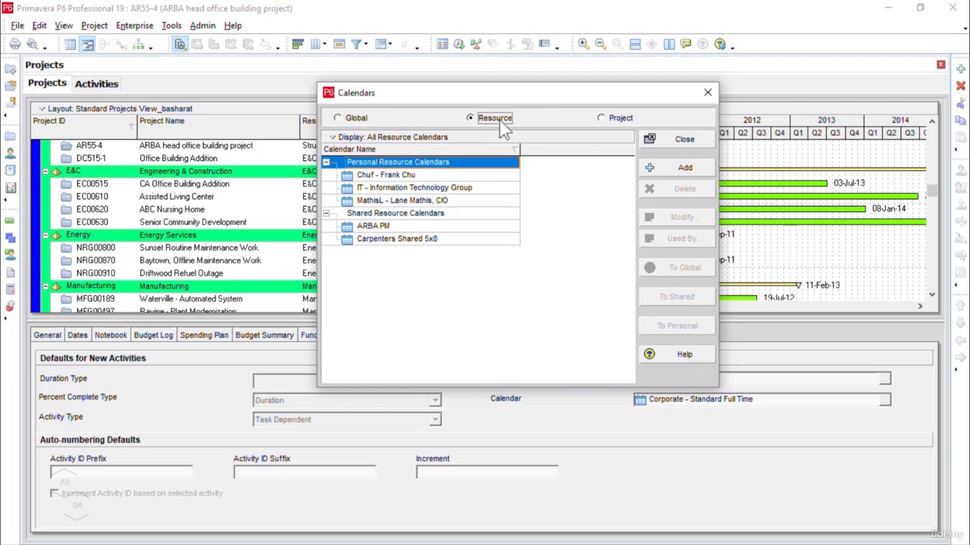
{"action": "left_click", "coordinate": [353, 117]}
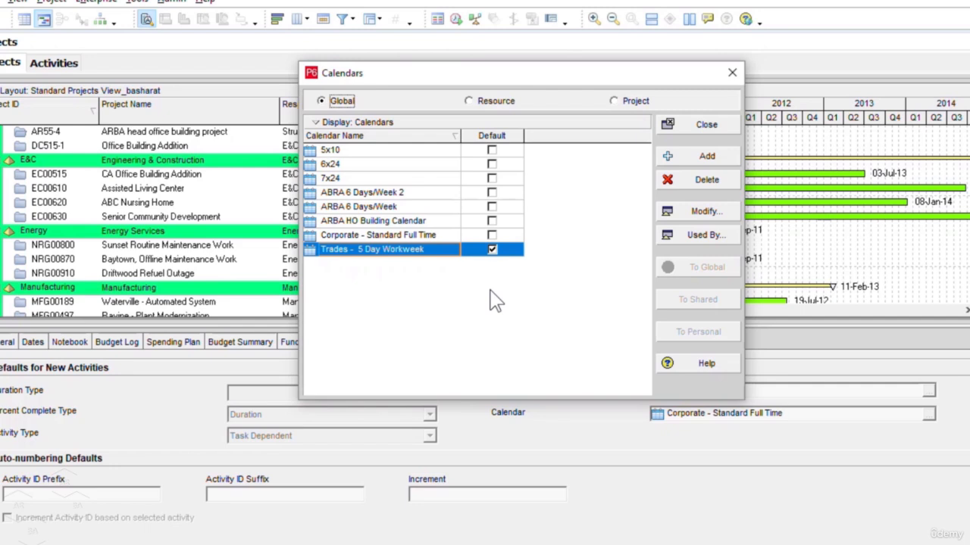
{"action": "left_click", "coordinate": [508, 108]}
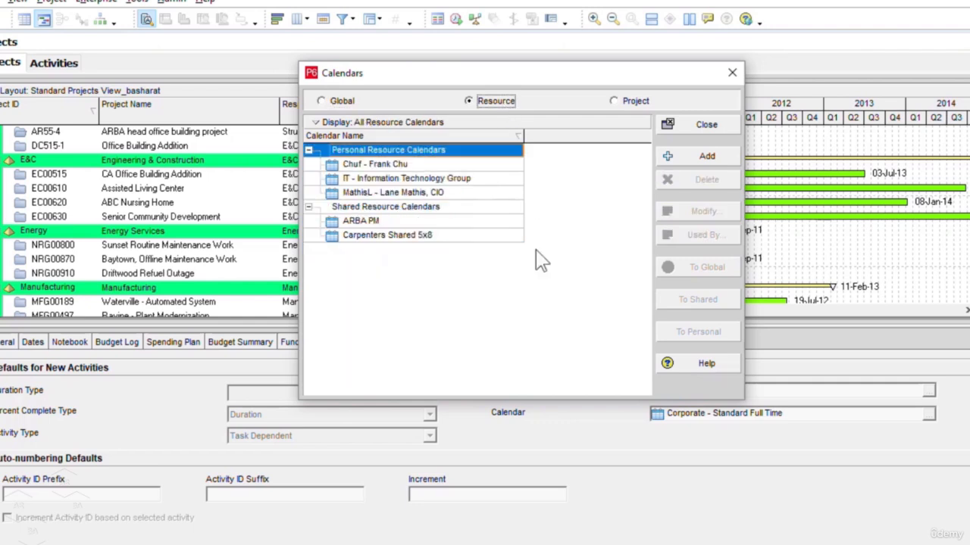
{"action": "left_click", "coordinate": [494, 229]}
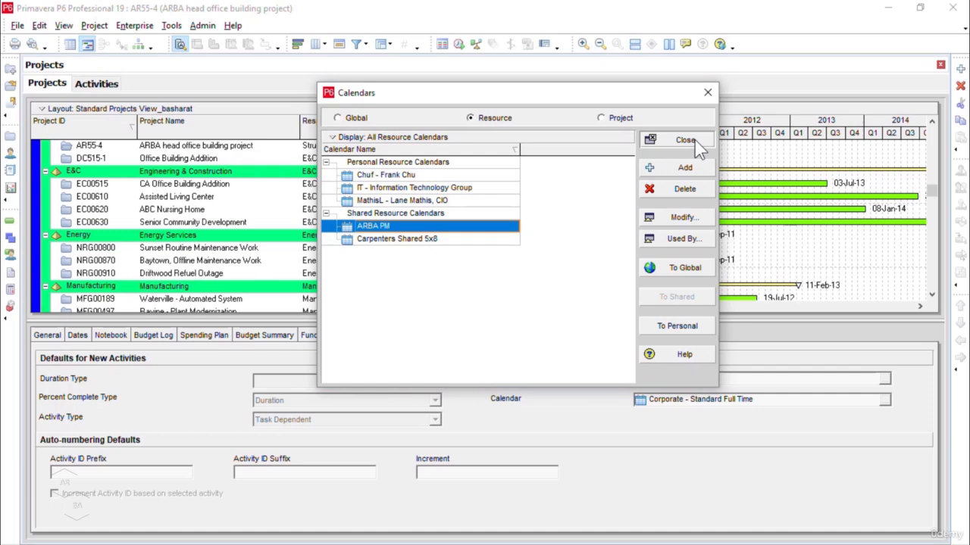
{"action": "left_click", "coordinate": [685, 141]}
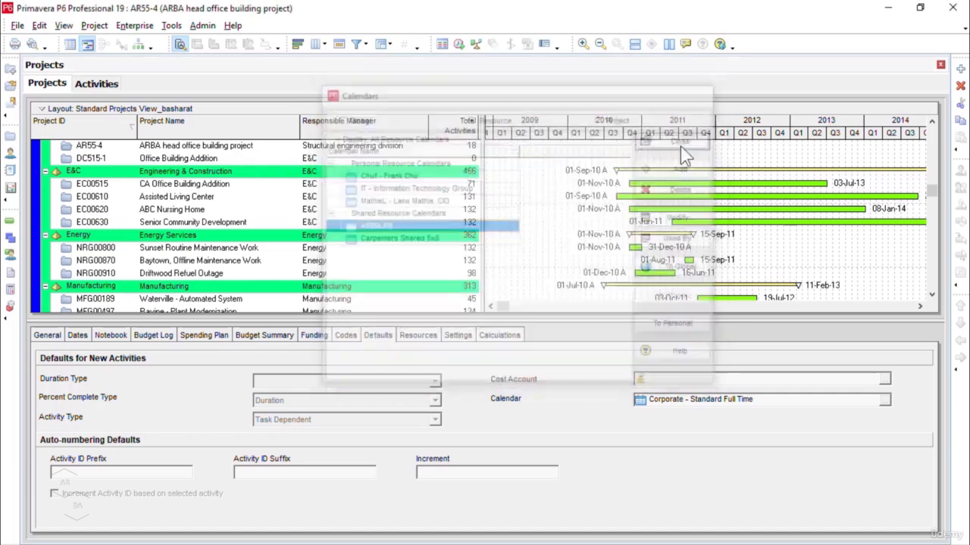
Review the project and global calendars available for the Review and approve designs activity, and leave the selection without assigning one
{"action": "left_click", "coordinate": [96, 83]}
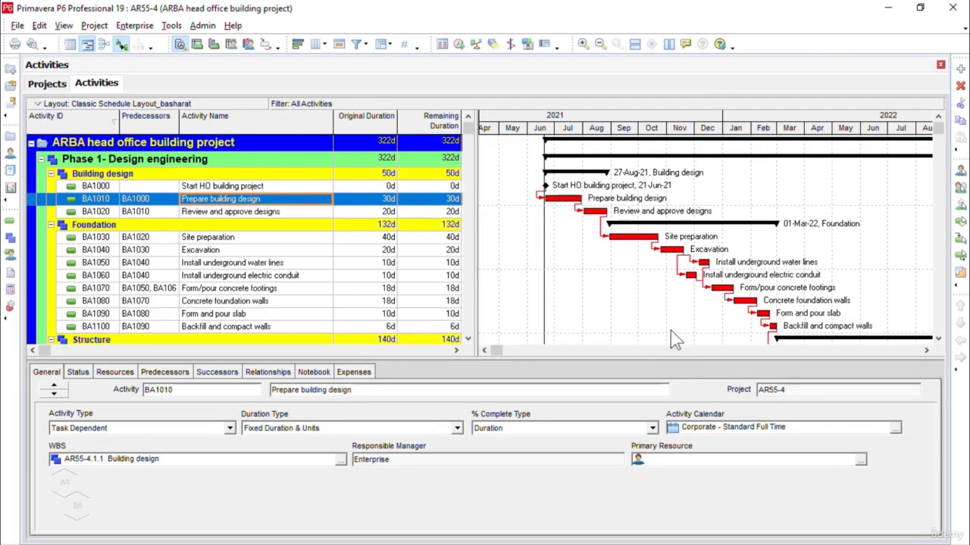
{"action": "left_click", "coordinate": [225, 213]}
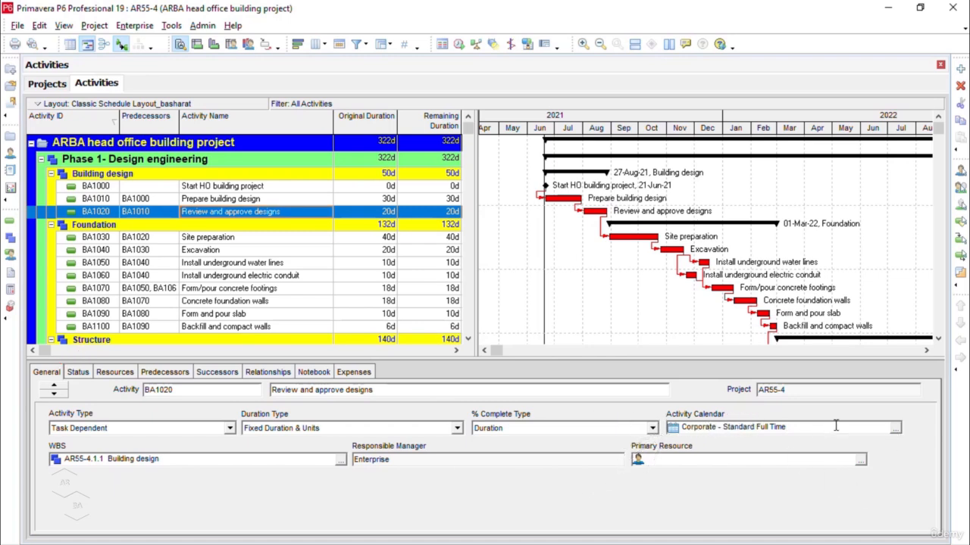
{"action": "left_click", "coordinate": [896, 428]}
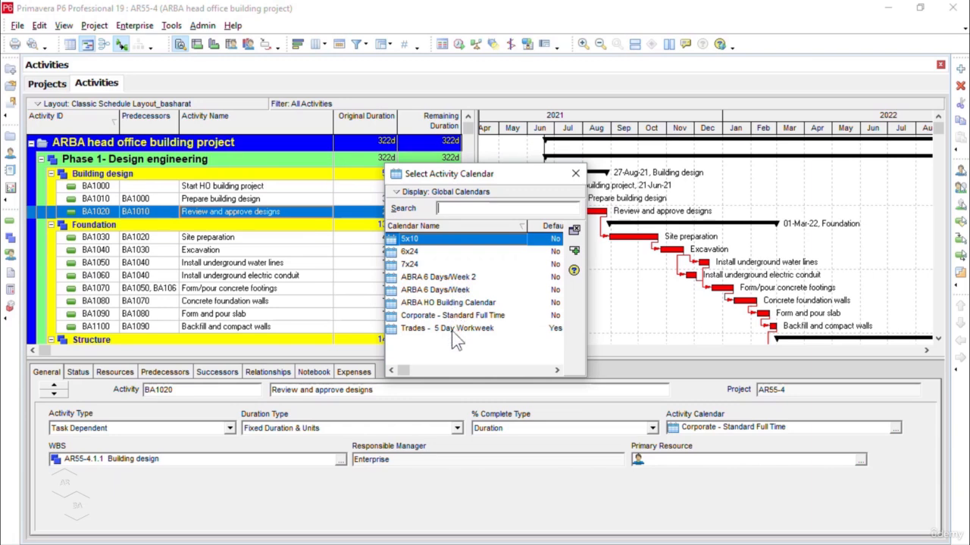
{"action": "left_click", "coordinate": [466, 193]}
{"action": "left_click", "coordinate": [468, 224]}
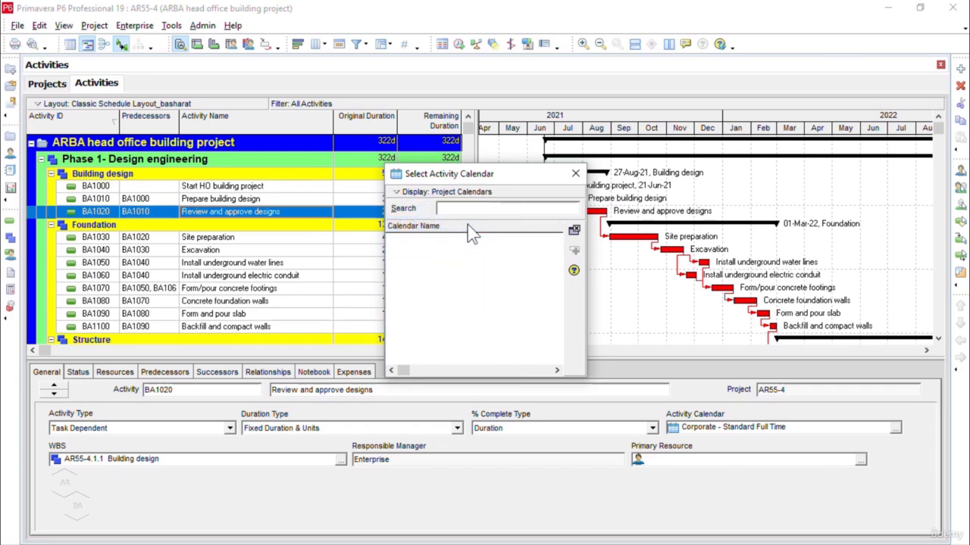
{"action": "left_click", "coordinate": [466, 194]}
{"action": "left_click", "coordinate": [483, 194]}
{"action": "left_click", "coordinate": [484, 193]}
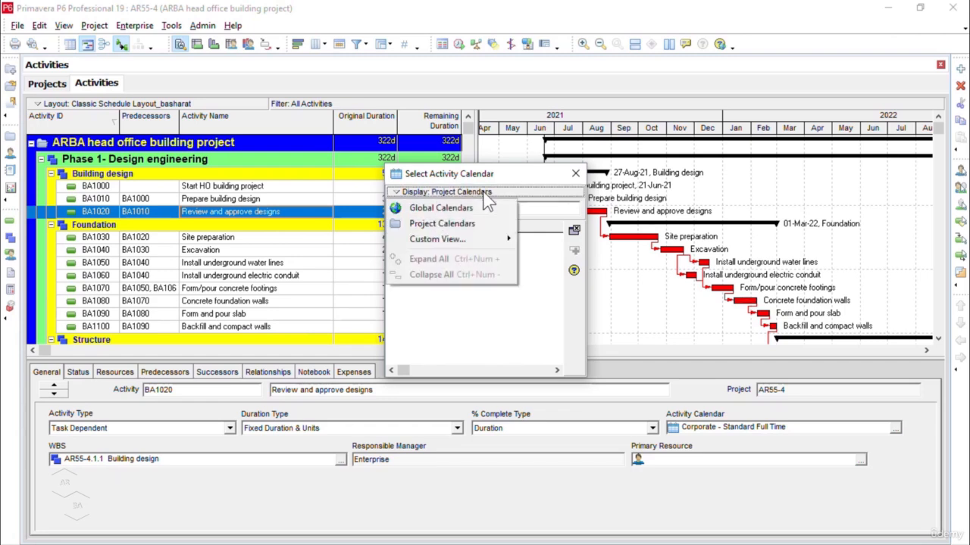
{"action": "left_click", "coordinate": [474, 206]}
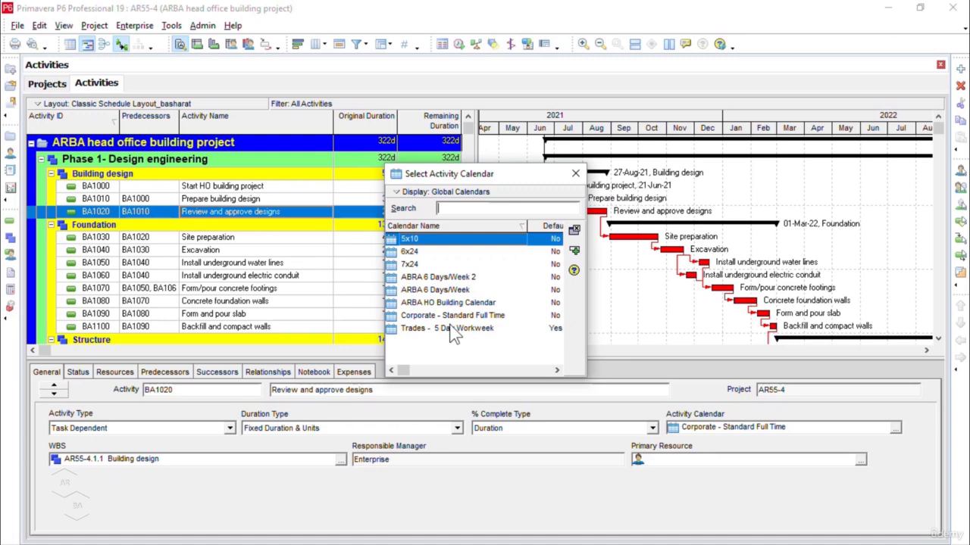
{"action": "left_click", "coordinate": [576, 176]}
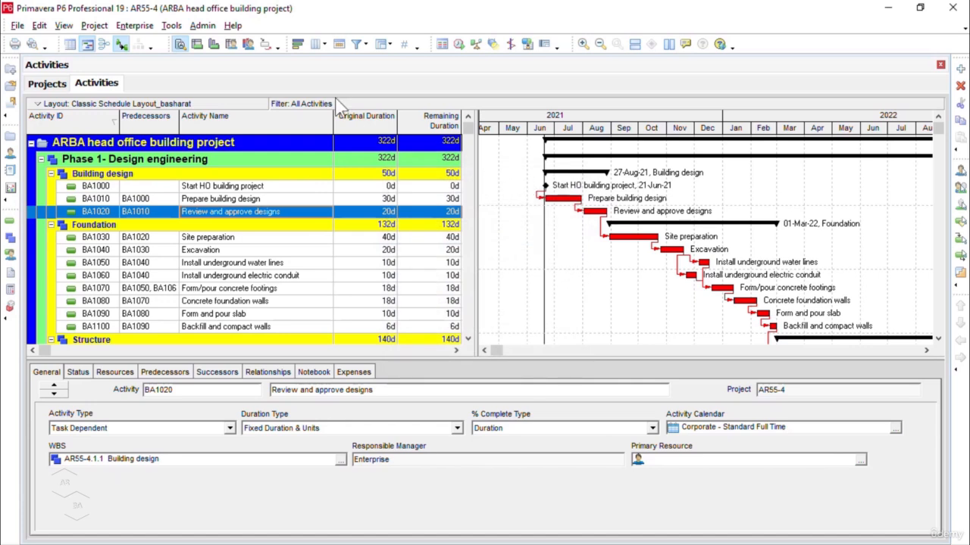
Convert the shared resource calendar ARBA PM to a global calendar and check it in the global list
{"action": "left_click", "coordinate": [144, 29]}
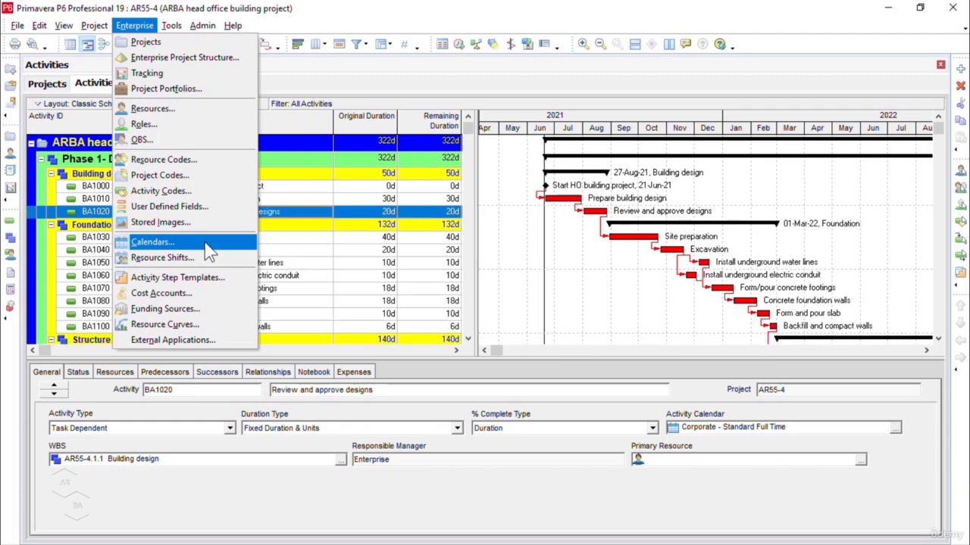
{"action": "left_click", "coordinate": [154, 242]}
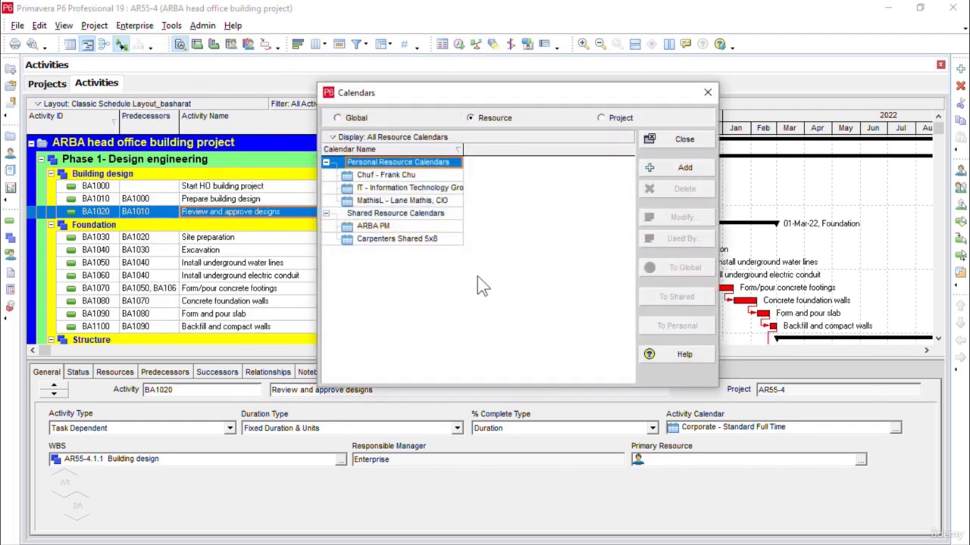
{"action": "left_click", "coordinate": [419, 227]}
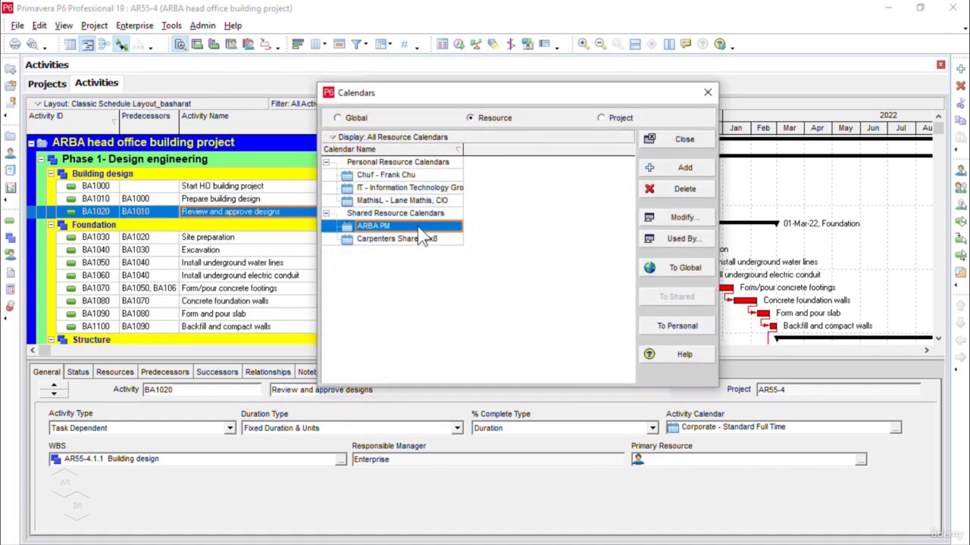
{"action": "left_click", "coordinate": [686, 270]}
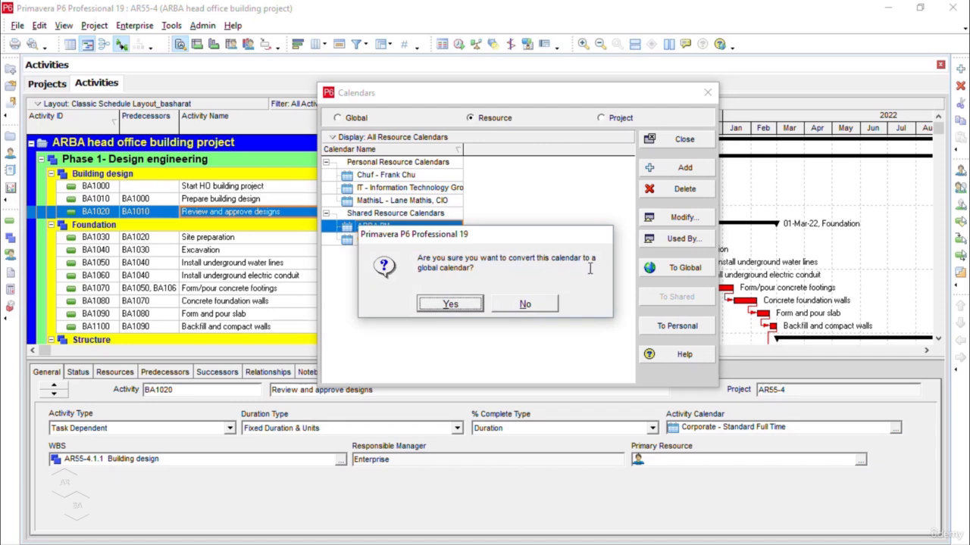
{"action": "left_click", "coordinate": [470, 312]}
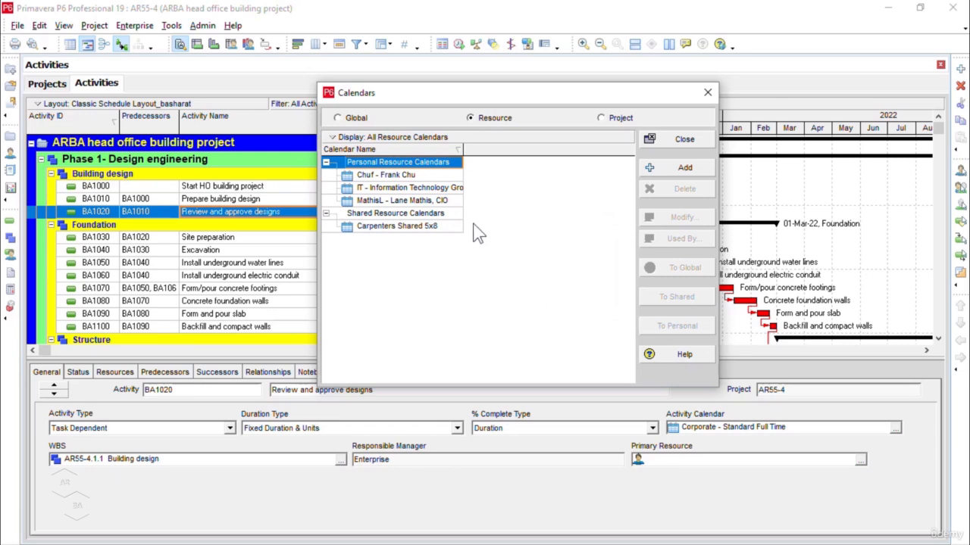
{"action": "left_click", "coordinate": [338, 118]}
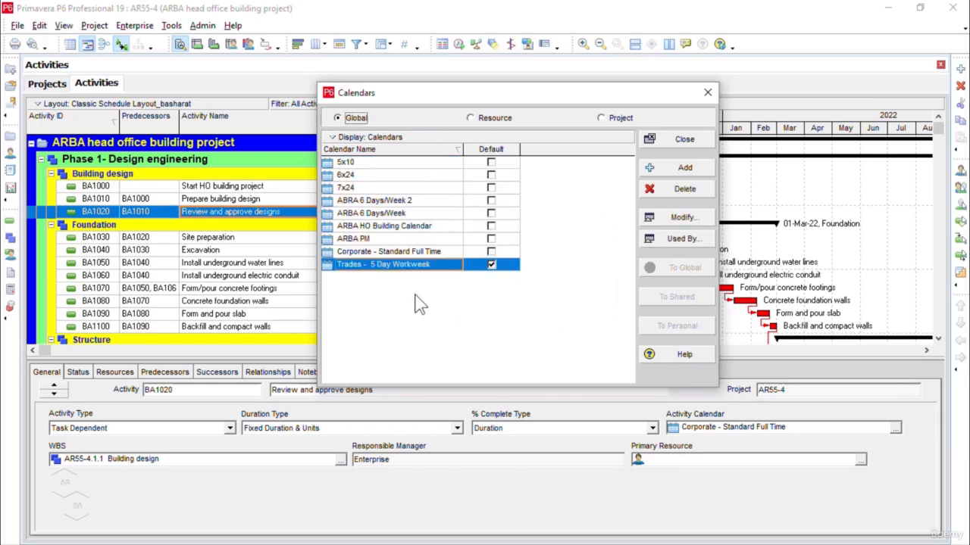
{"action": "left_click", "coordinate": [367, 239]}
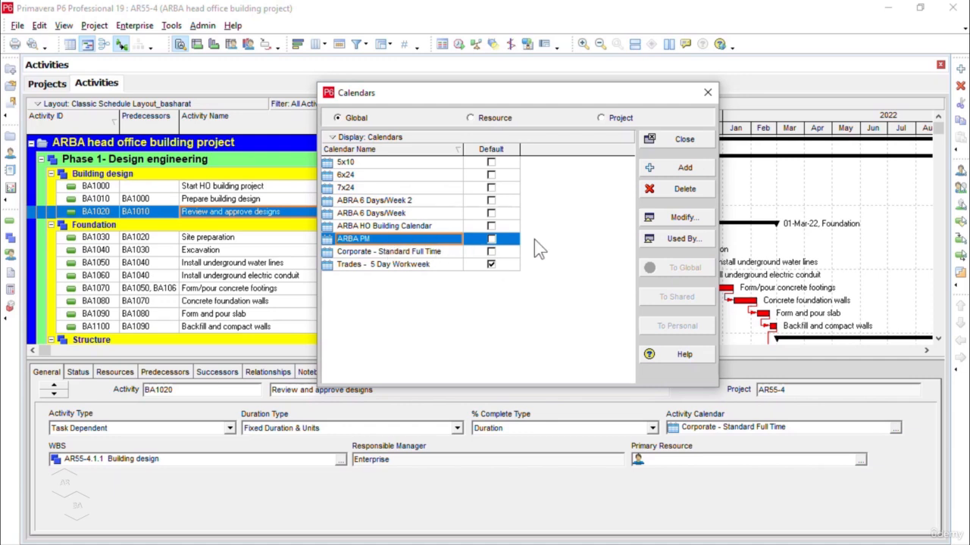
{"action": "left_click", "coordinate": [682, 140]}
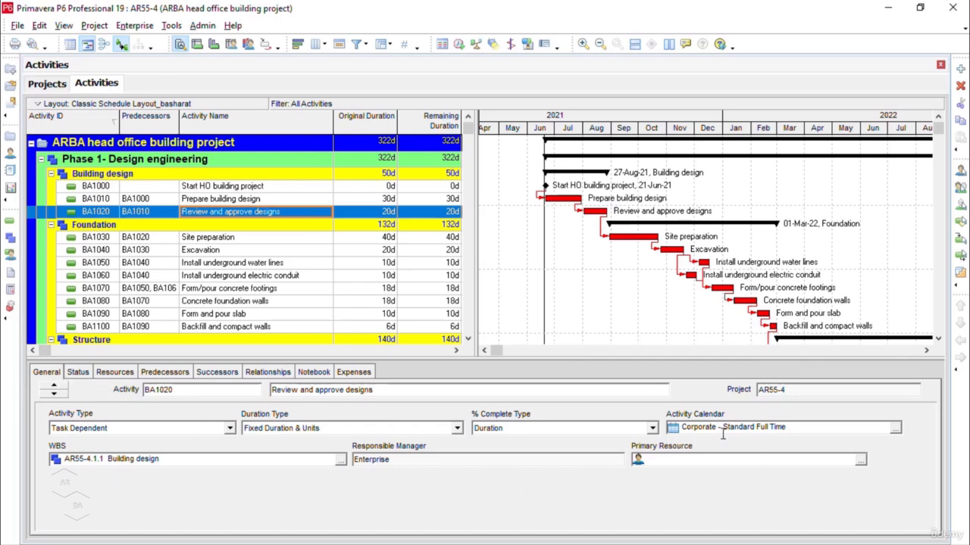
Look up ARBA PM among the calendars selectable for the Review and approve designs activity, and close the selection without assigning it
{"action": "left_click", "coordinate": [896, 429]}
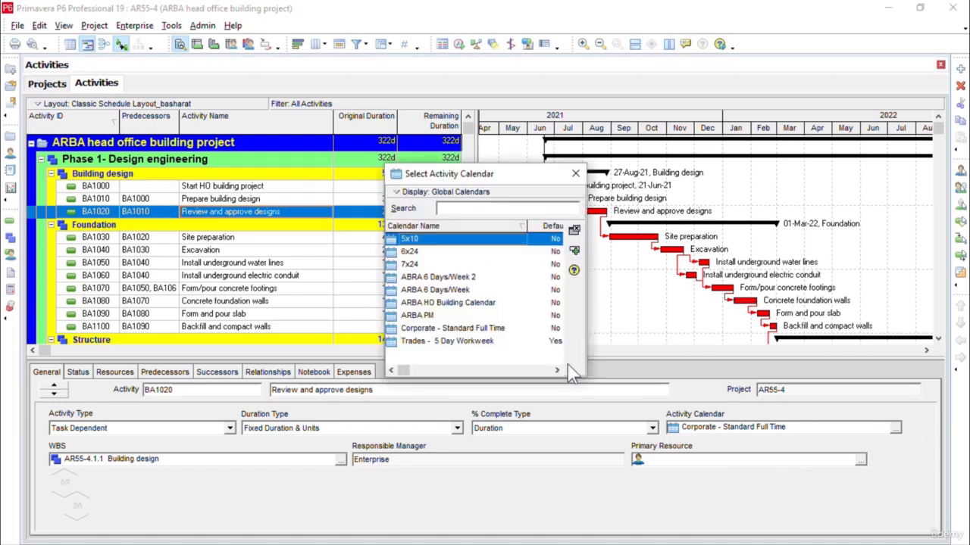
{"action": "left_click", "coordinate": [447, 316]}
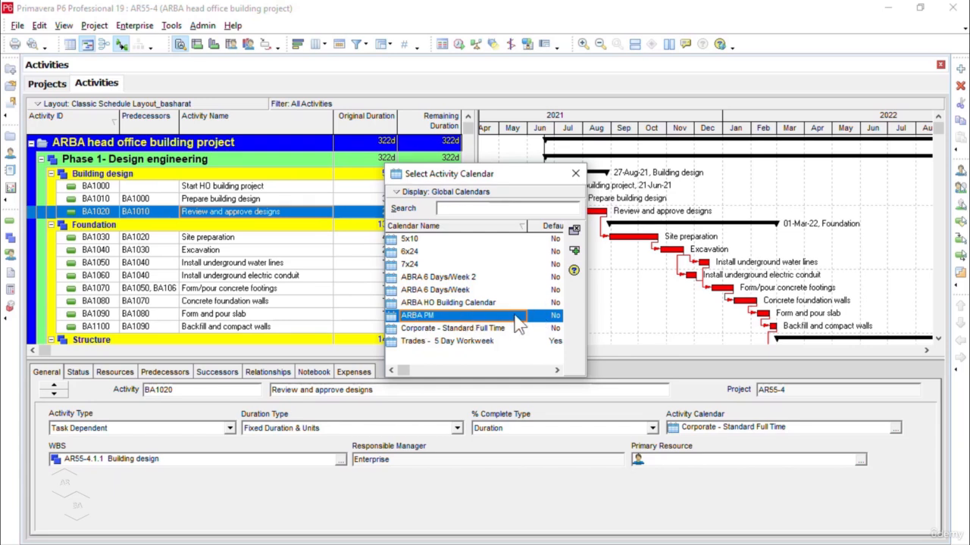
{"action": "key", "text": "Home"}
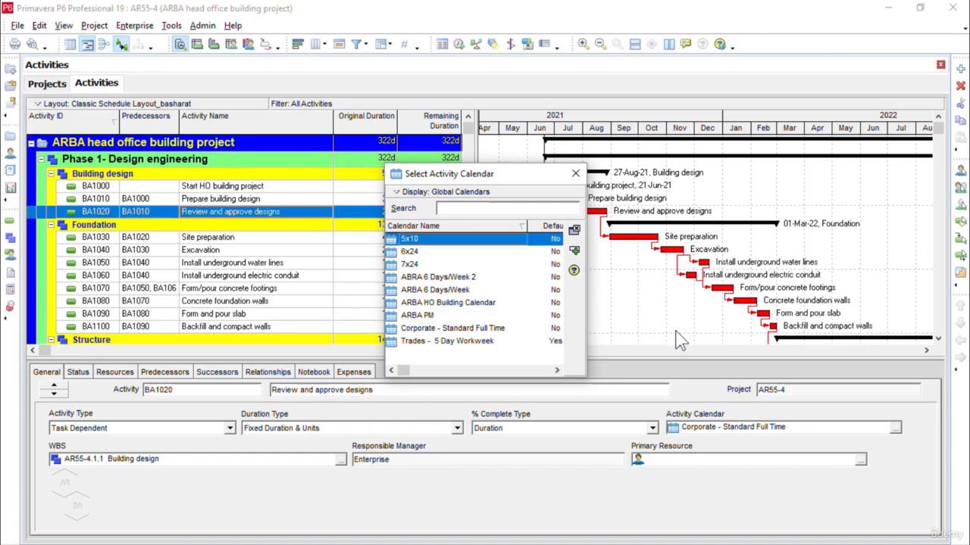
{"action": "left_click", "coordinate": [577, 173]}
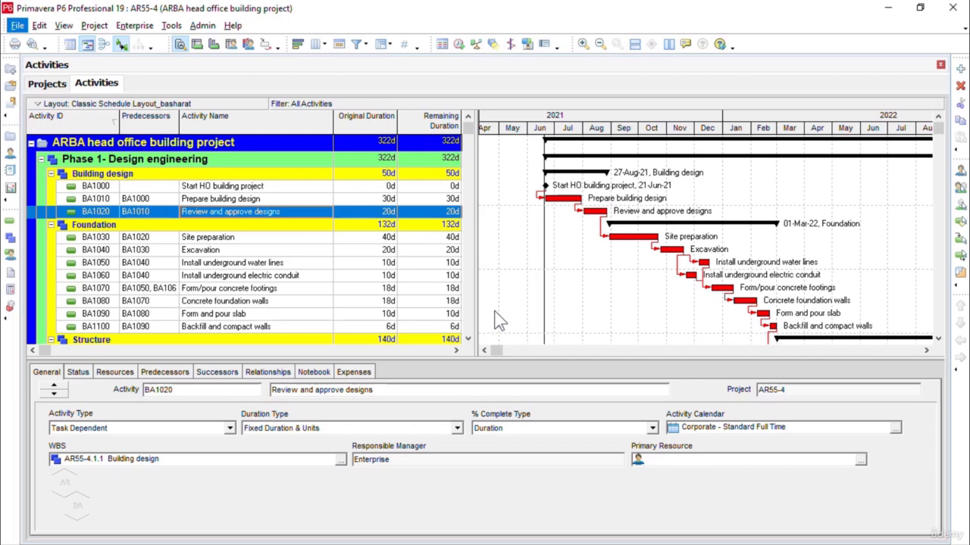
Reopen the enterprise calendars and review the resource calendars and the project calendars
{"action": "left_click", "coordinate": [136, 26]}
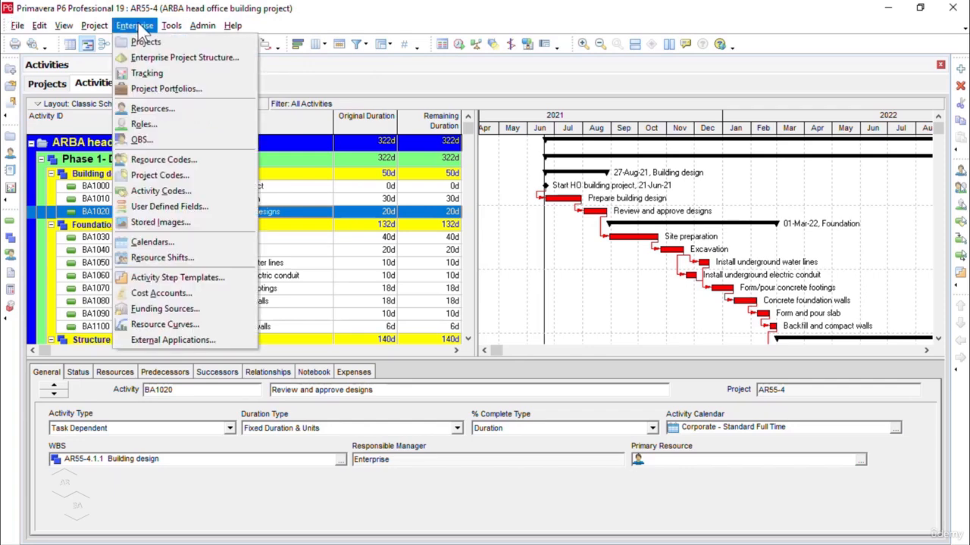
{"action": "left_click", "coordinate": [152, 241]}
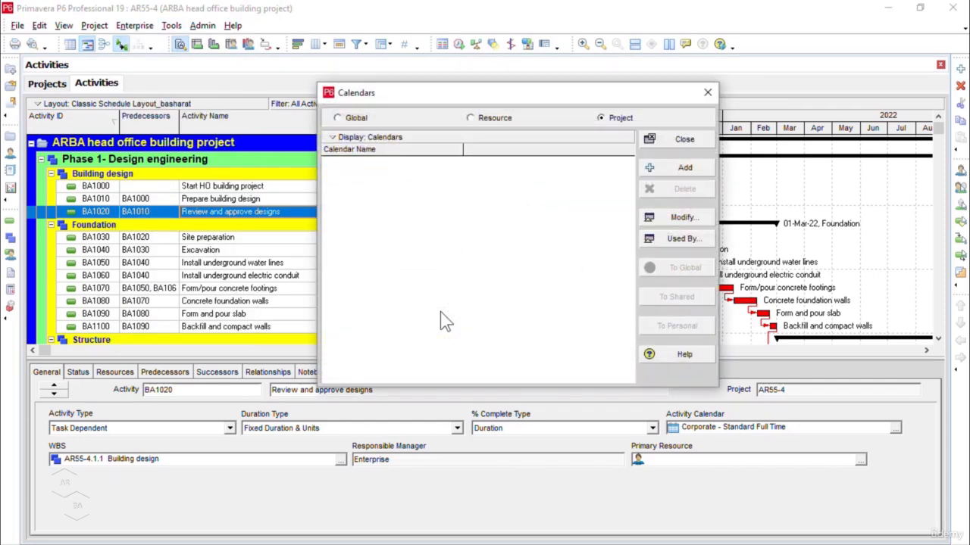
{"action": "left_click", "coordinate": [422, 119]}
{"action": "left_click", "coordinate": [497, 121]}
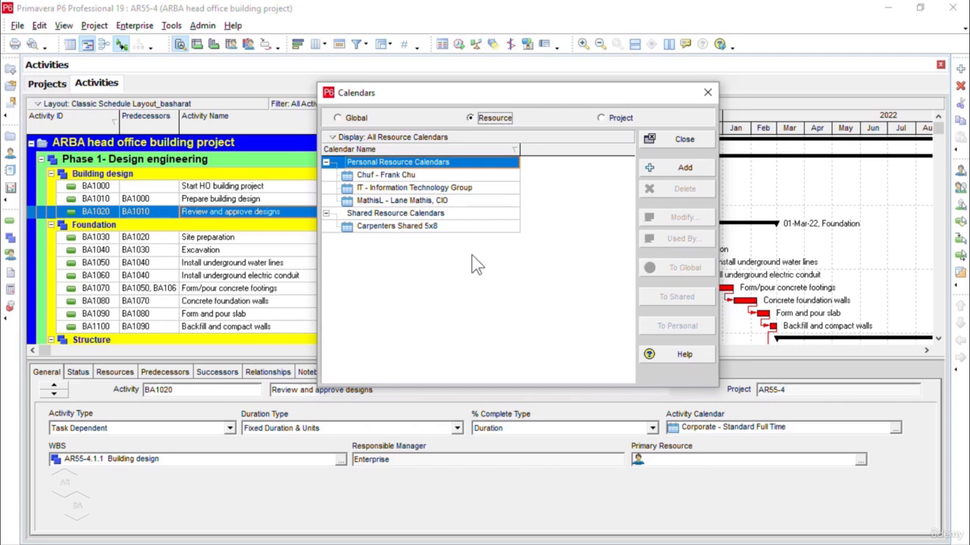
{"action": "left_click", "coordinate": [601, 118]}
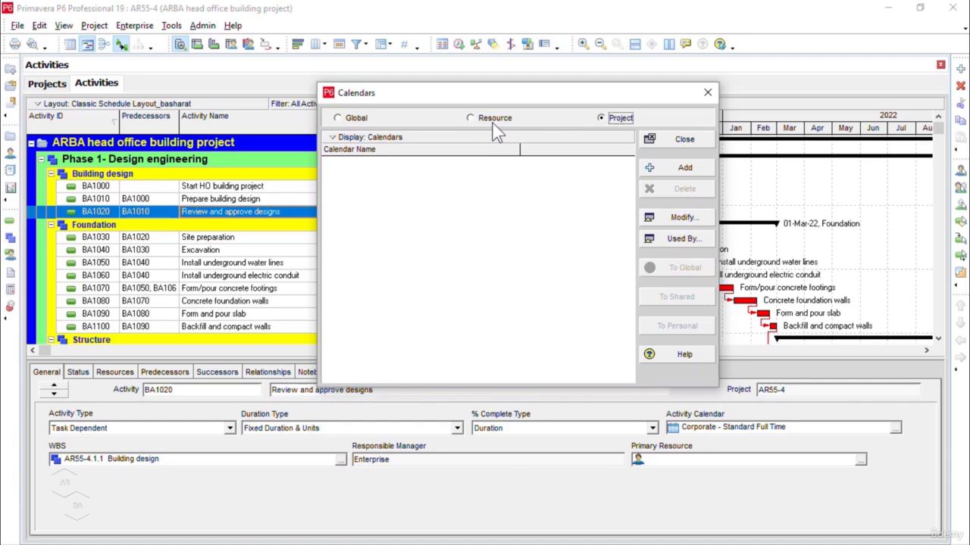
Close the enterprise calendars and assign the global calendar ABRA 6 Days/Week 2 to the Prepare building design activity
{"action": "left_click", "coordinate": [679, 147]}
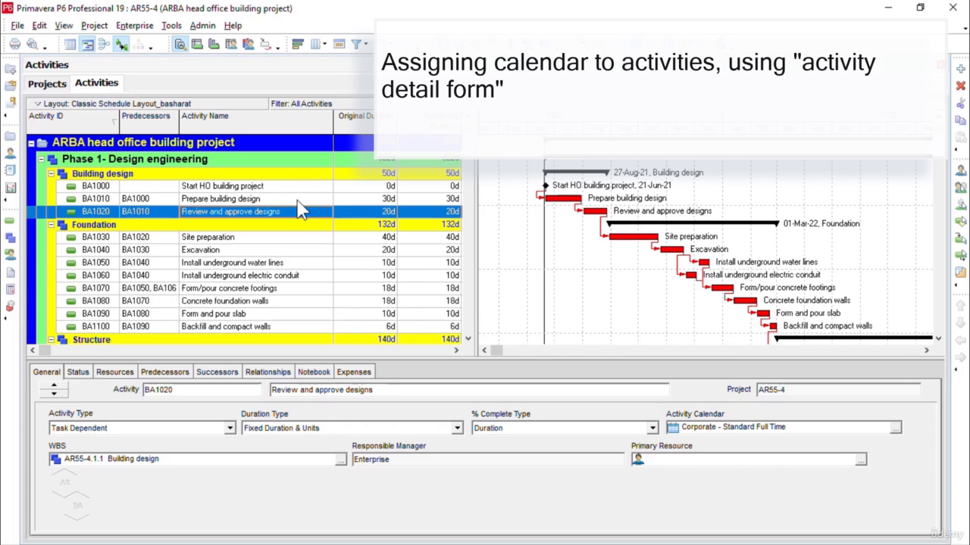
{"action": "key", "text": "Up"}
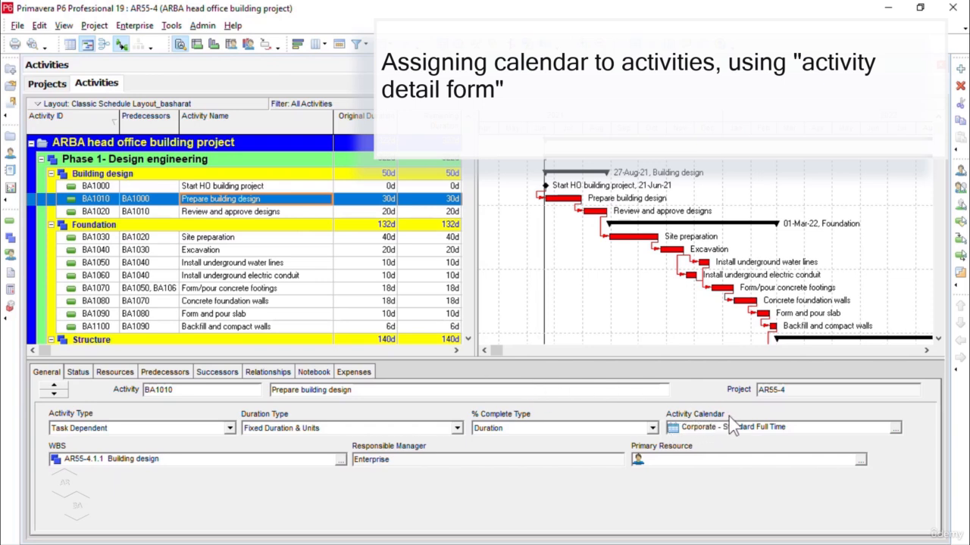
{"action": "left_click", "coordinate": [896, 430]}
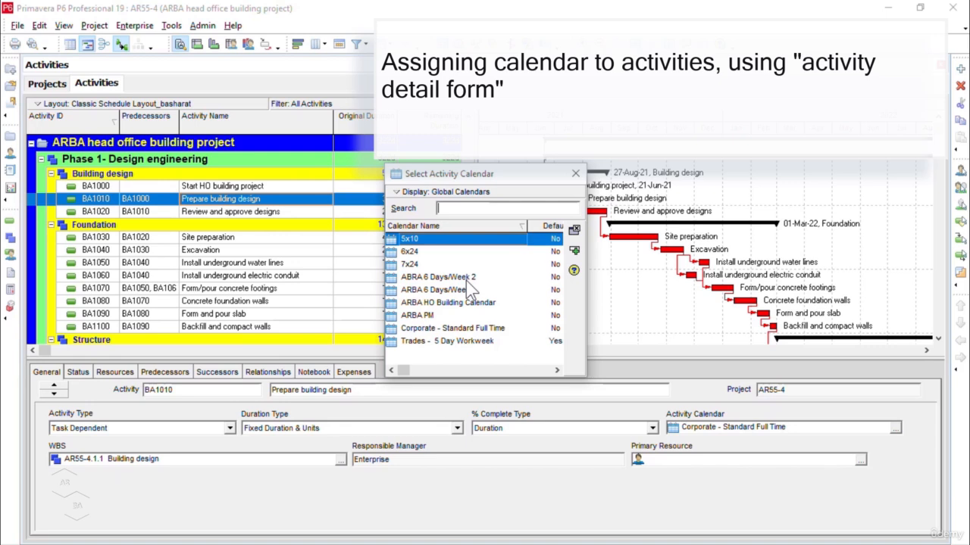
{"action": "left_click", "coordinate": [470, 277]}
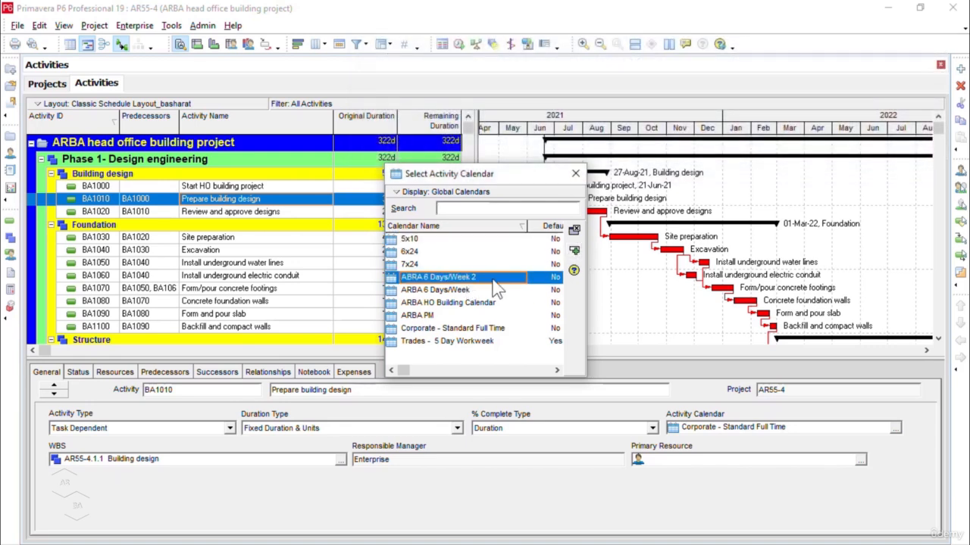
{"action": "left_click", "coordinate": [576, 251]}
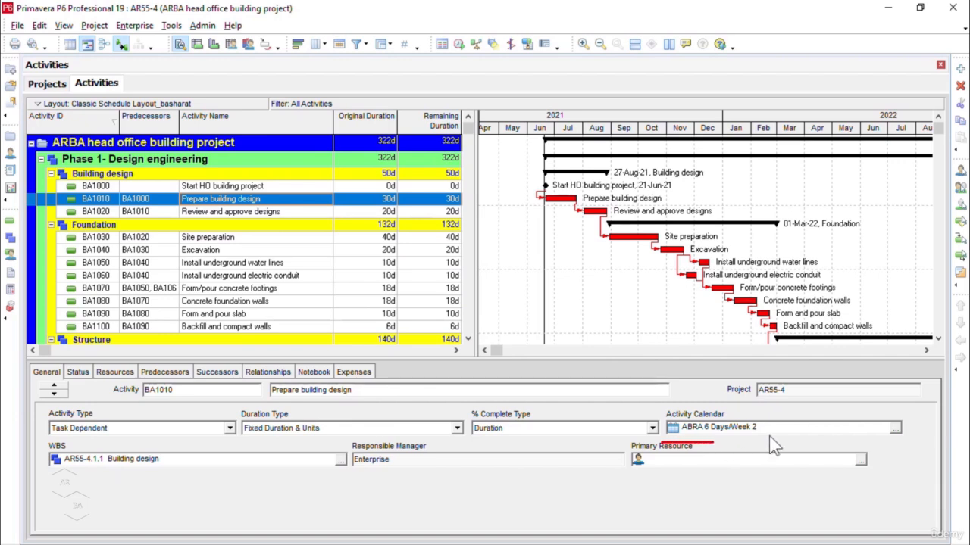
Assign the global calendar ARBA 6 Days/Week to the Review and approve designs activity
{"action": "left_click", "coordinate": [287, 213]}
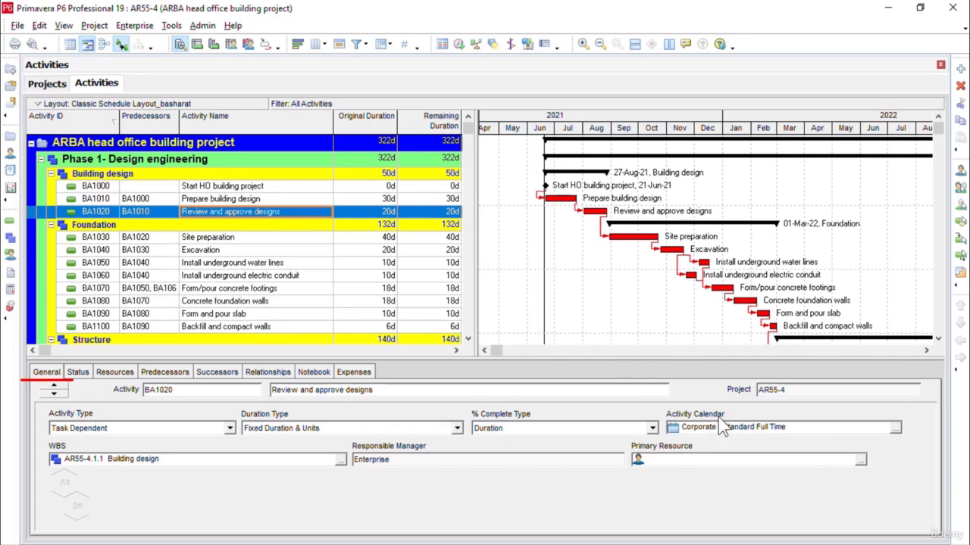
{"action": "left_click", "coordinate": [895, 428]}
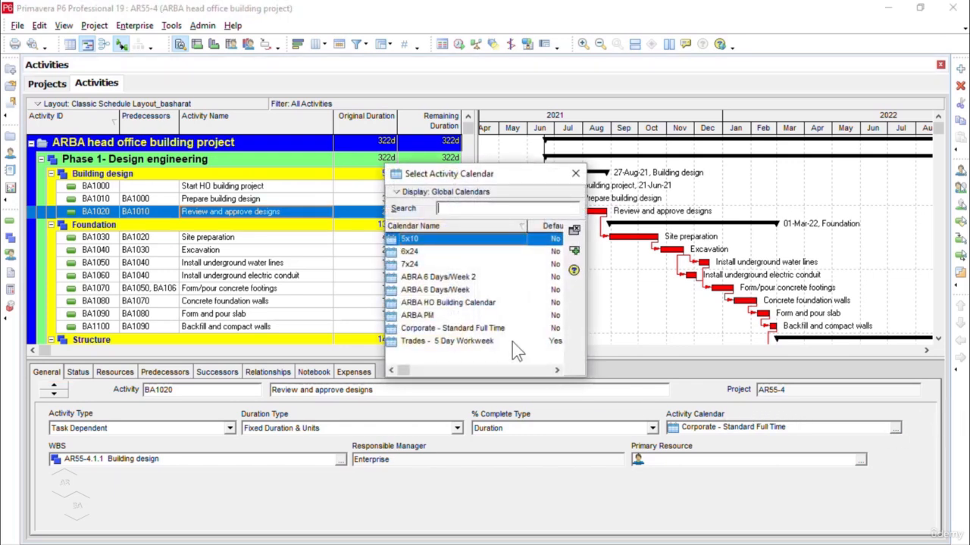
{"action": "left_click", "coordinate": [462, 293]}
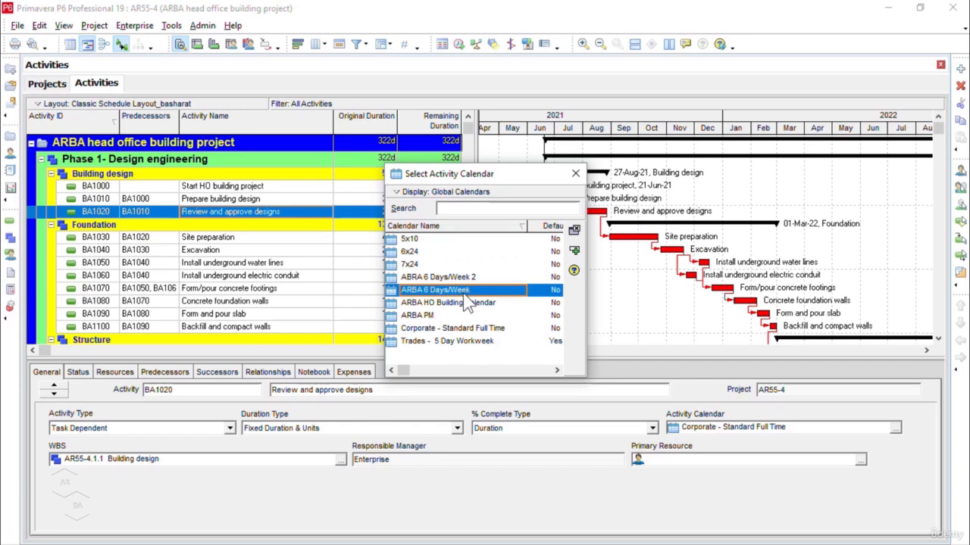
{"action": "left_click", "coordinate": [575, 252]}
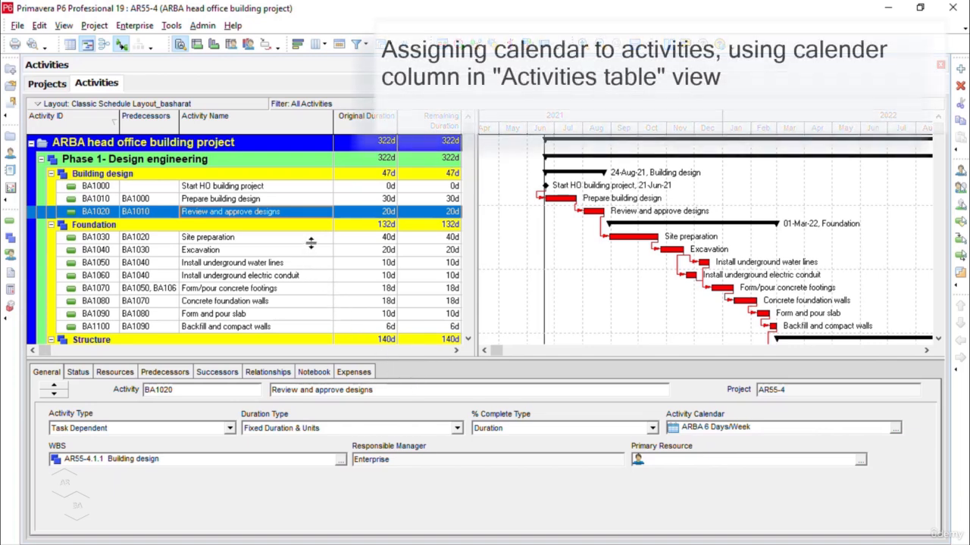
Find the Calendar field among the available columns and add it to the activities table directly after Activity ID
{"action": "left_click", "coordinate": [316, 44]}
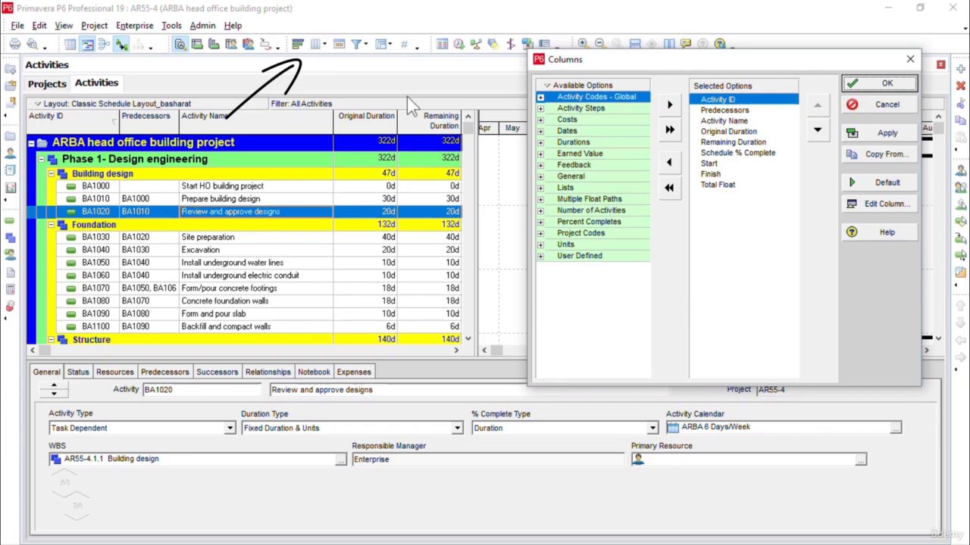
{"action": "left_click_drag", "start_coordinate": [698, 60], "coordinate": [587, 54]}
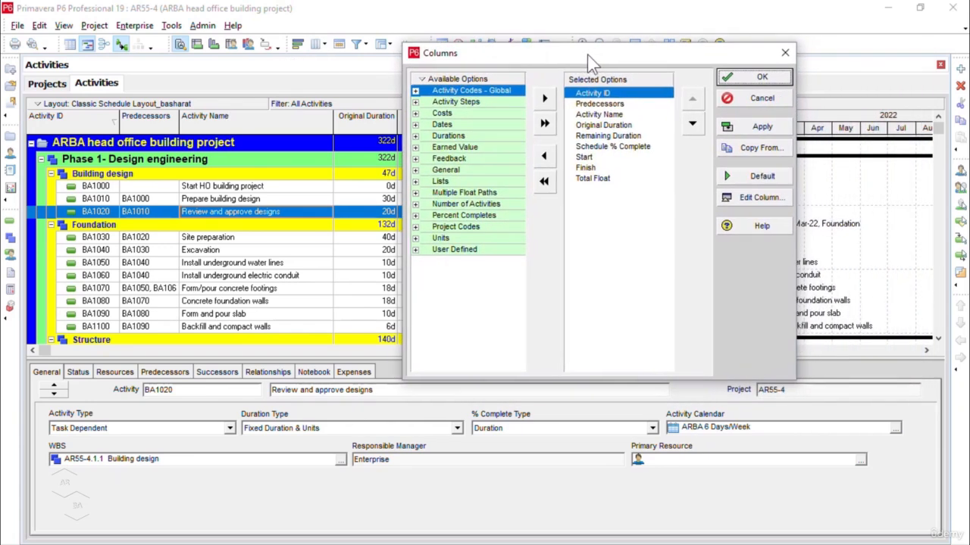
{"action": "left_click", "coordinate": [464, 80]}
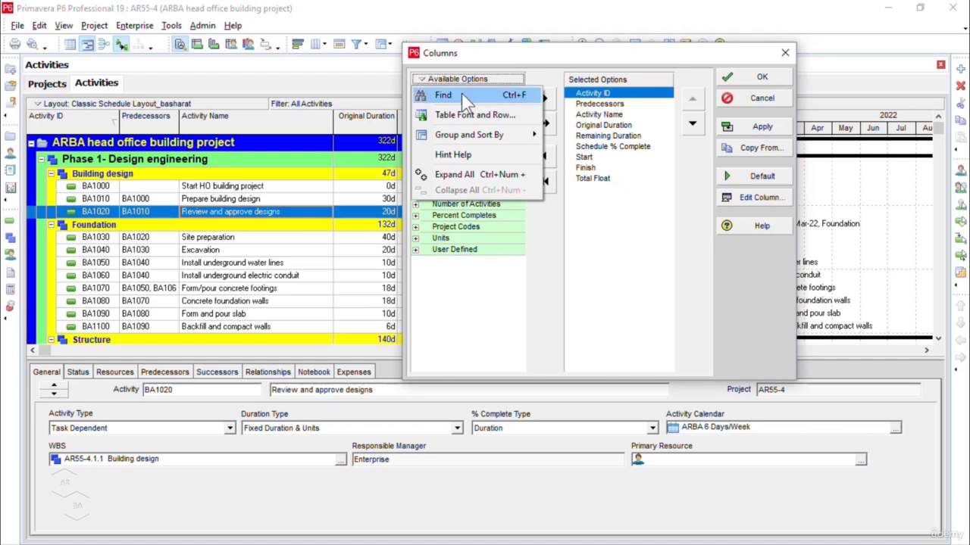
{"action": "left_click", "coordinate": [462, 93]}
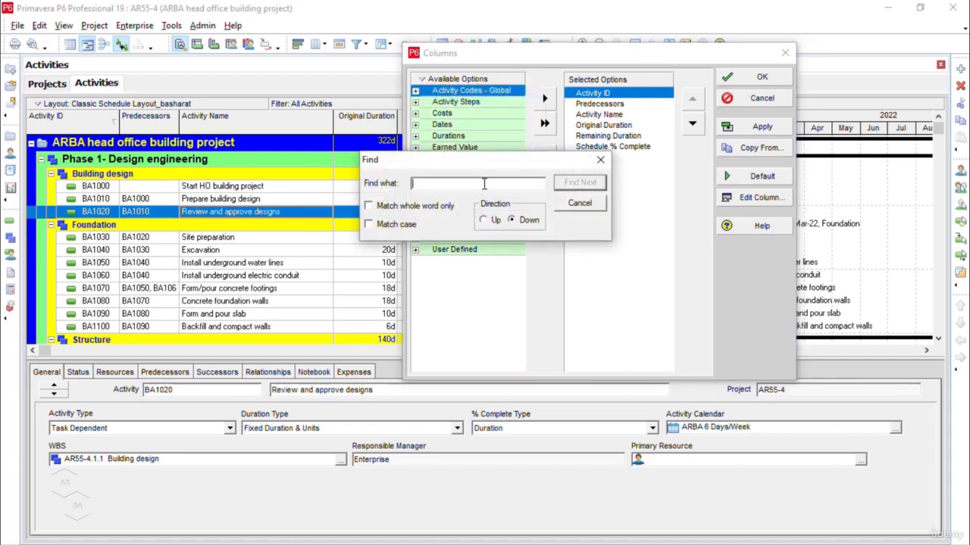
{"action": "type", "text": "calendar"}
{"action": "left_click", "coordinate": [583, 183]}
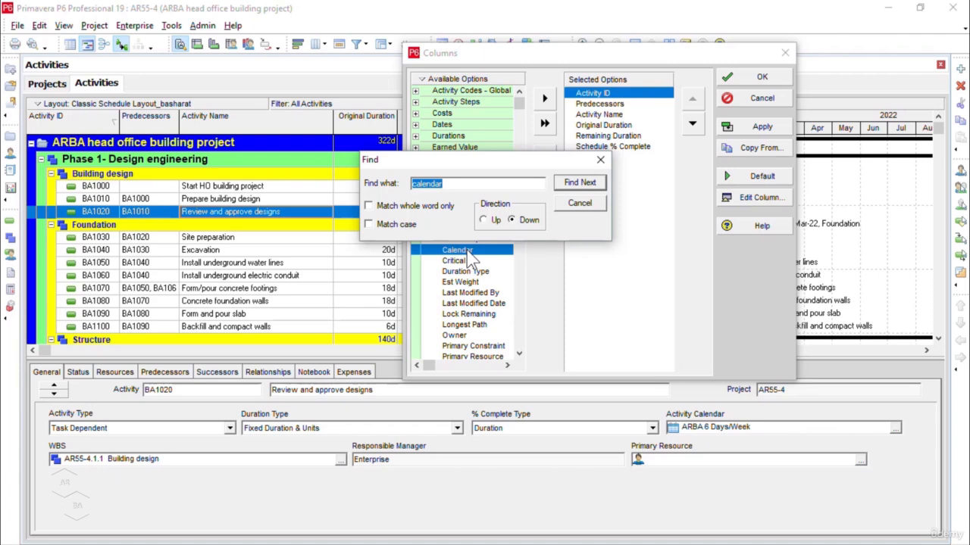
{"action": "left_click", "coordinate": [600, 160]}
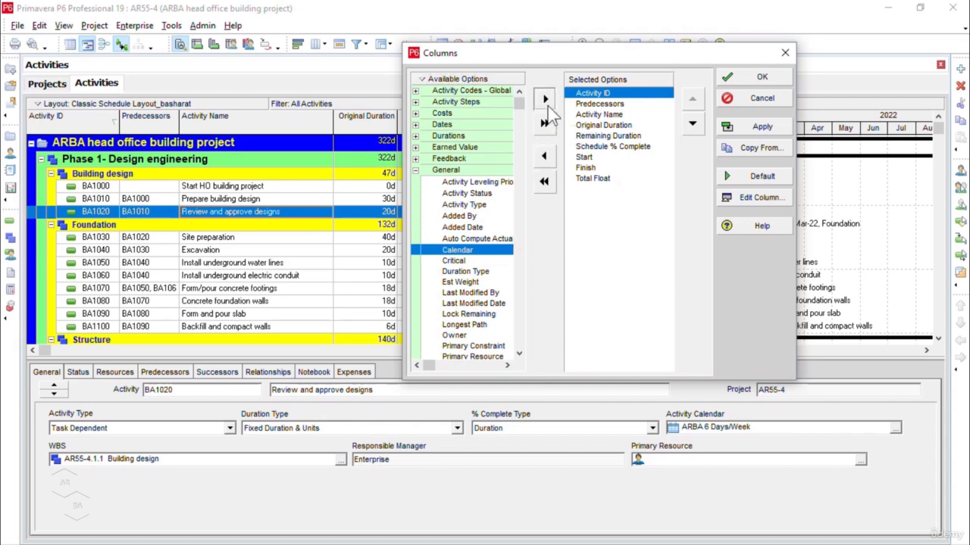
{"action": "left_click", "coordinate": [545, 99]}
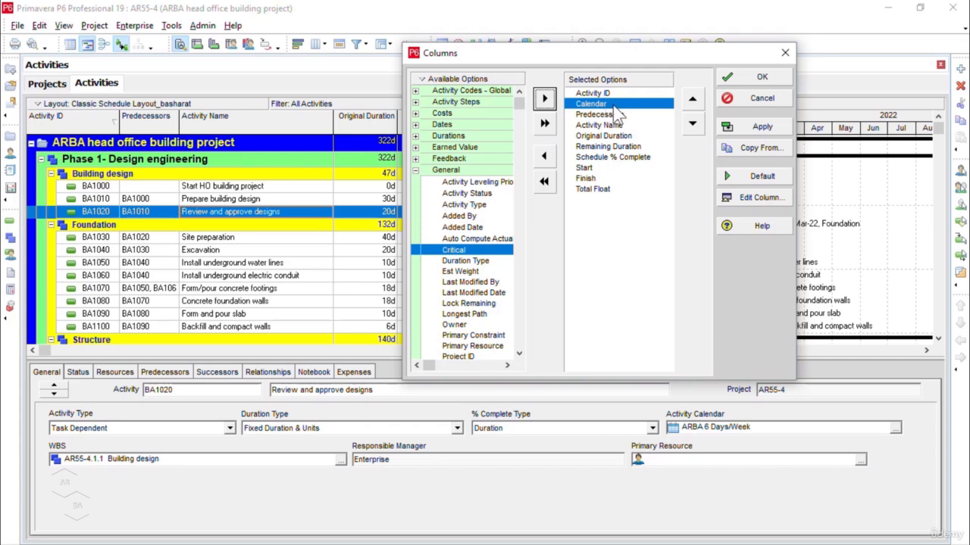
{"action": "left_click", "coordinate": [762, 126]}
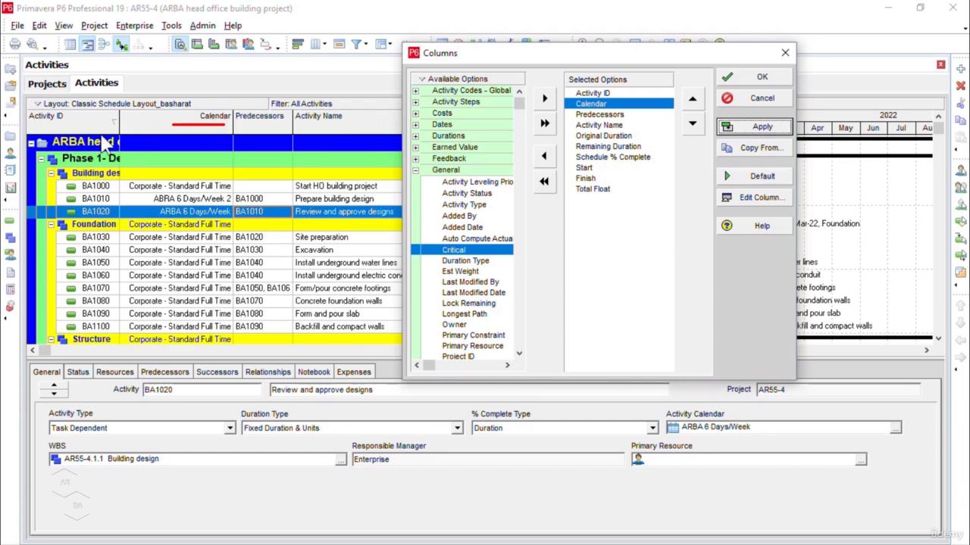
{"action": "left_click", "coordinate": [765, 78]}
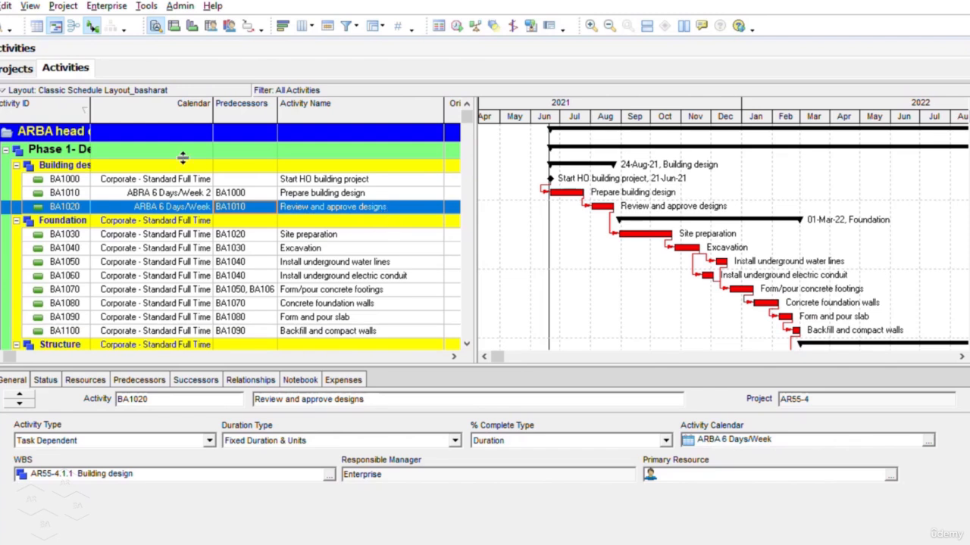
Assign ARBA HO Building Calendar to the Site preparation activity through its Calendar cell in the activities table
{"action": "key", "text": "Down"}
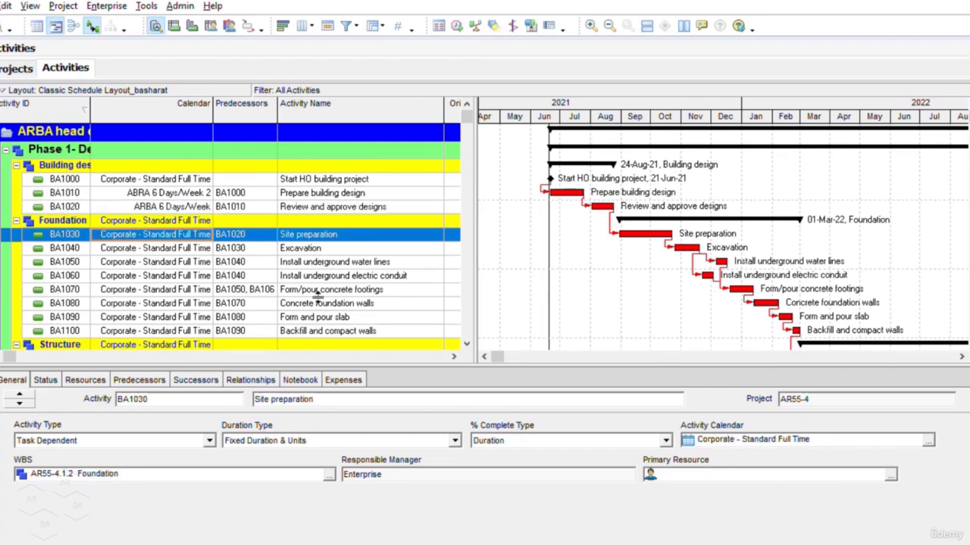
{"action": "left_click", "coordinate": [182, 236]}
{"action": "left_click", "coordinate": [205, 235]}
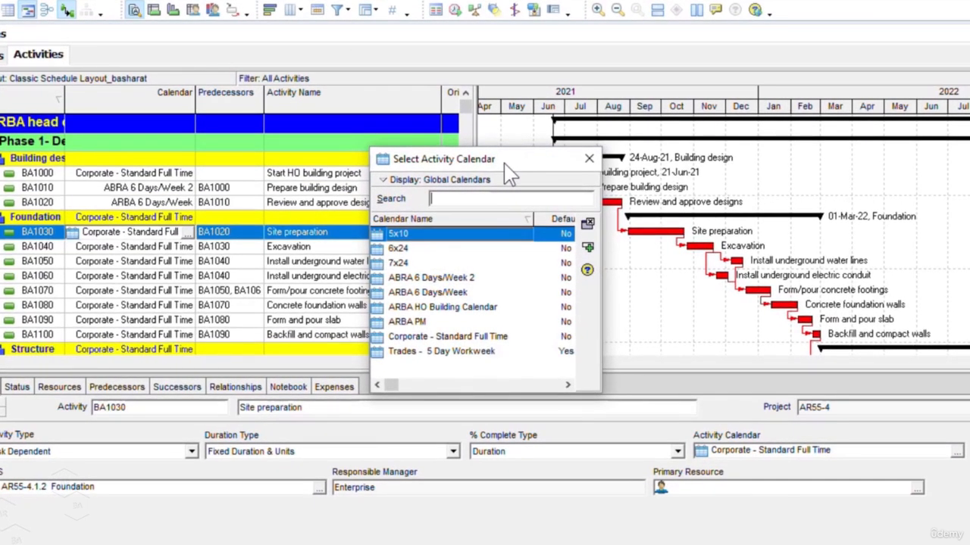
{"action": "left_click_drag", "start_coordinate": [503, 164], "coordinate": [497, 144]}
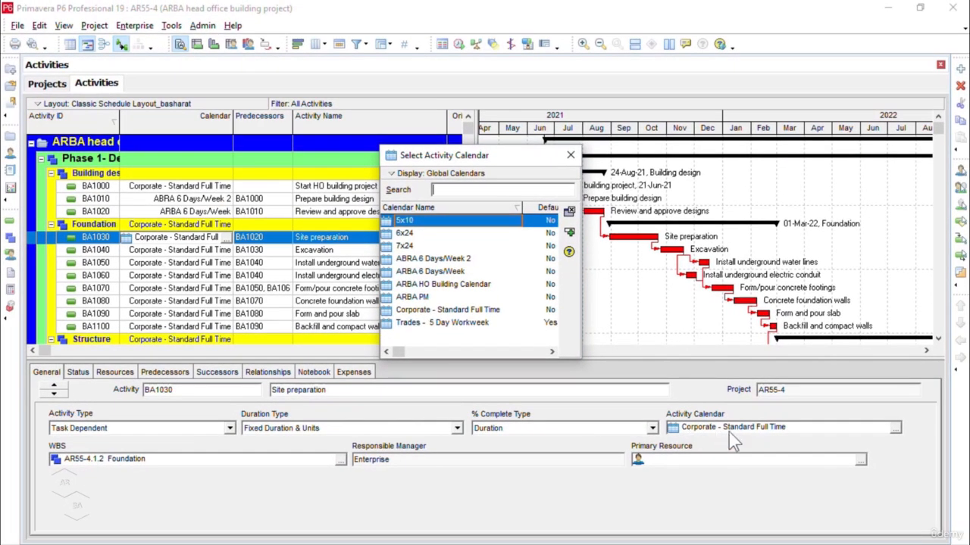
{"action": "left_click", "coordinate": [452, 284]}
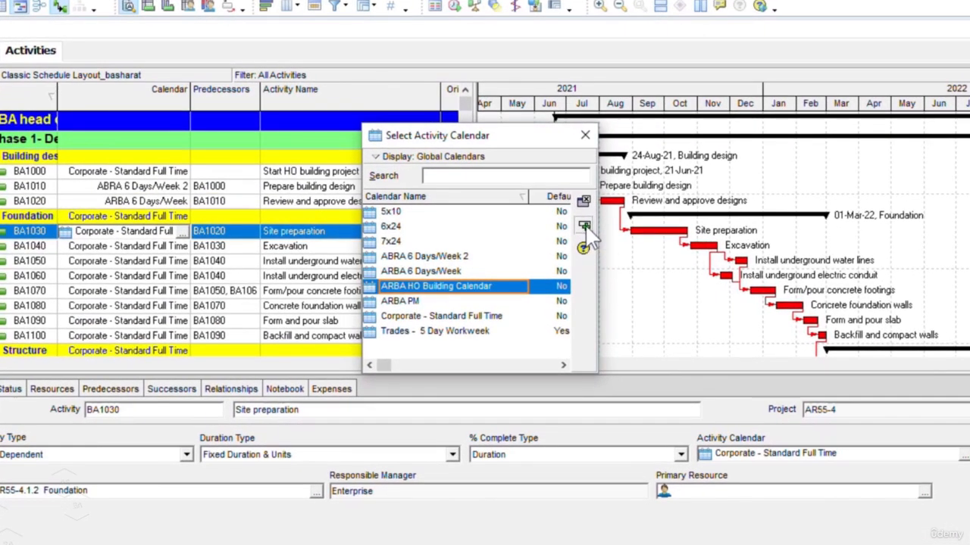
{"action": "left_click", "coordinate": [584, 225]}
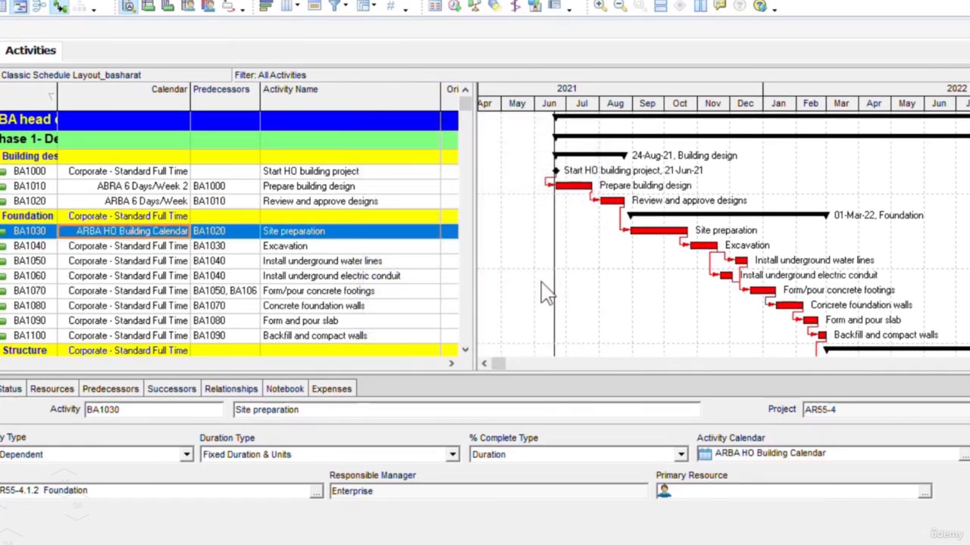
Assign ARBA HO Building Calendar to the Excavation activity through its Calendar cell in the activities table
{"action": "left_click", "coordinate": [173, 250]}
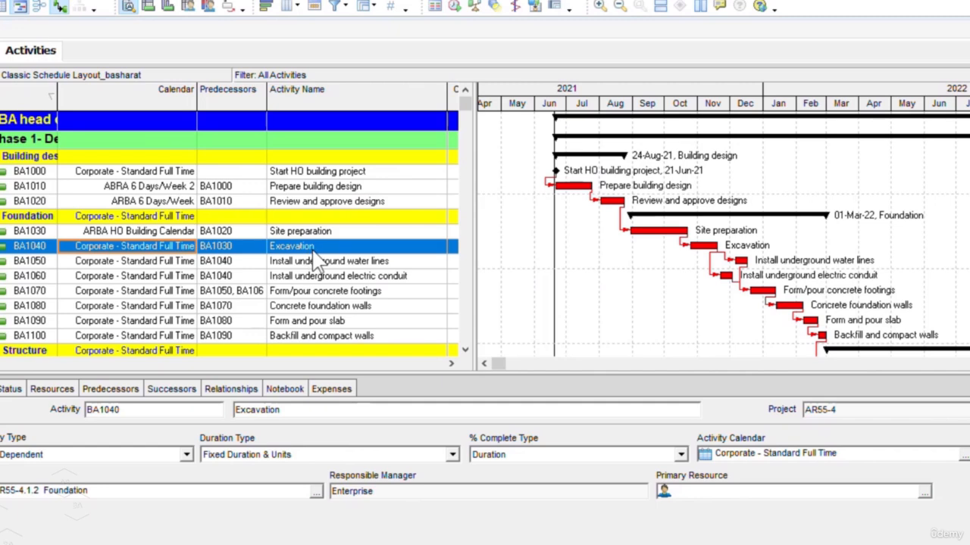
{"action": "double_click", "coordinate": [182, 251]}
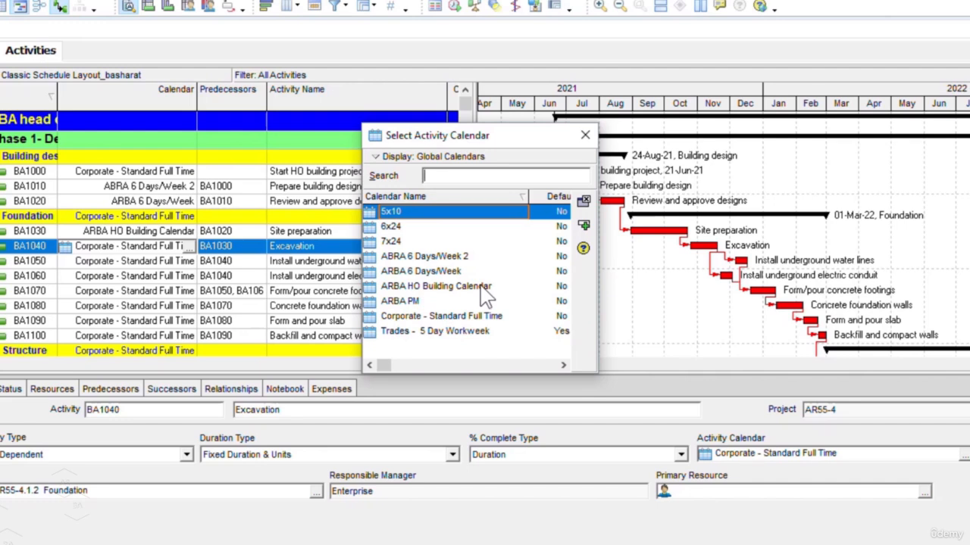
{"action": "left_click", "coordinate": [484, 288]}
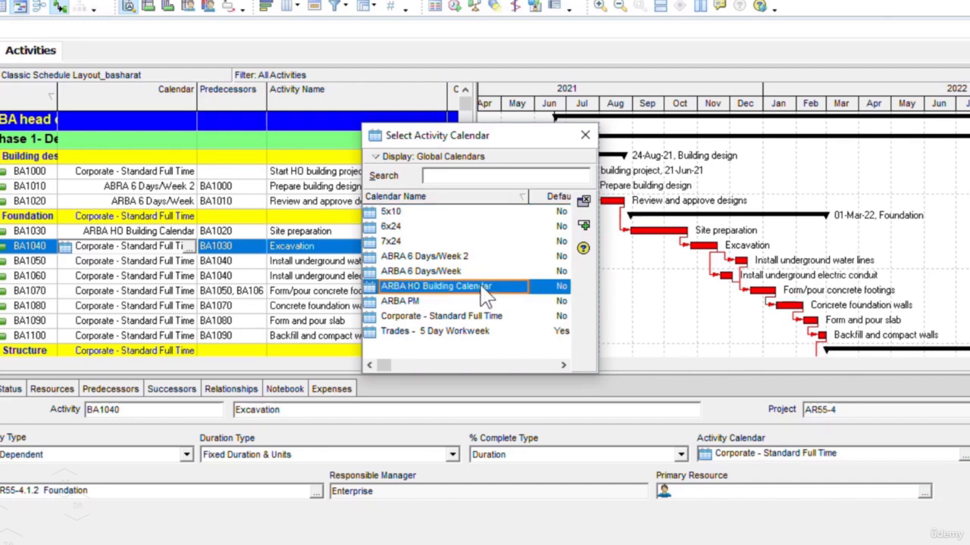
{"action": "left_click", "coordinate": [583, 225]}
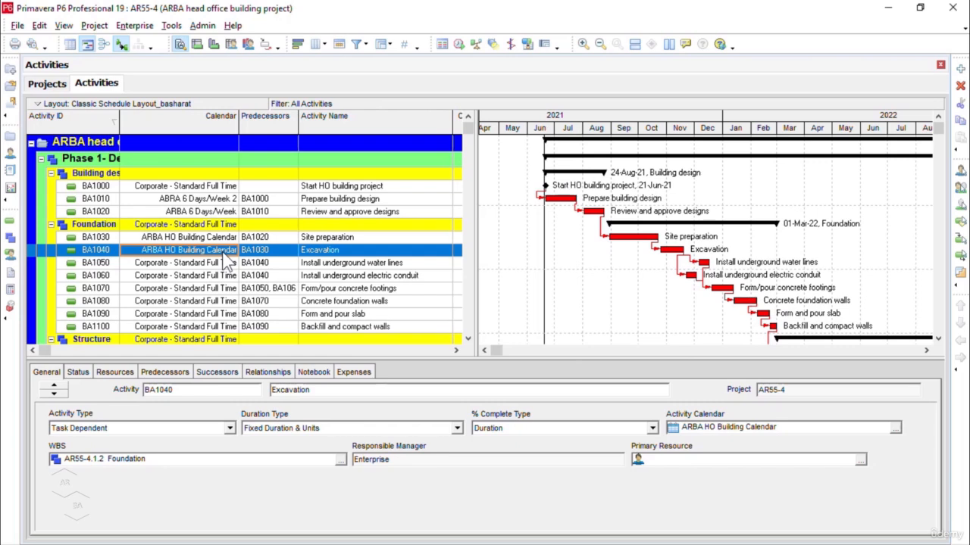
{"action": "key", "text": "ctrl"}
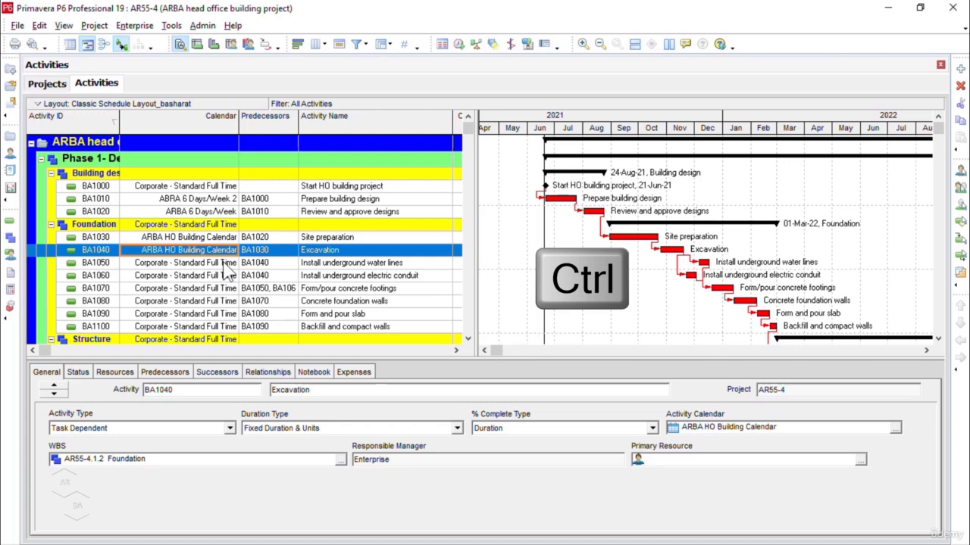
{"action": "left_click", "coordinate": [224, 261], "text": "ctrl"}
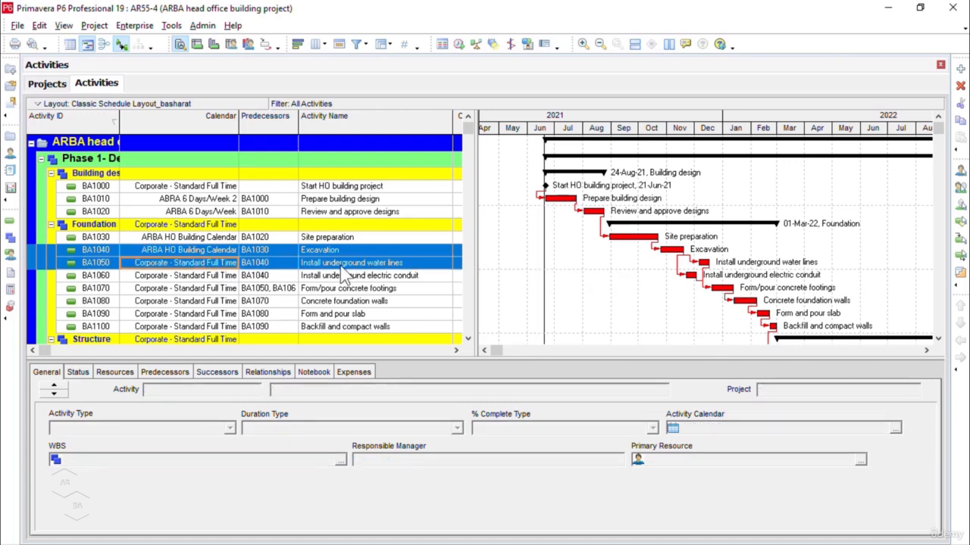
{"action": "left_click", "coordinate": [193, 275], "text": "ctrl"}
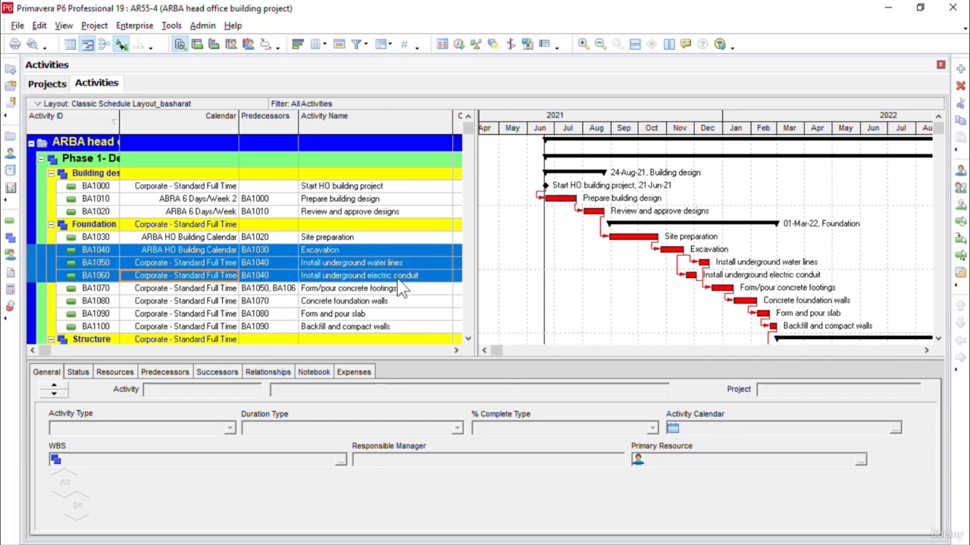
{"action": "left_click", "coordinate": [204, 291], "text": "ctrl"}
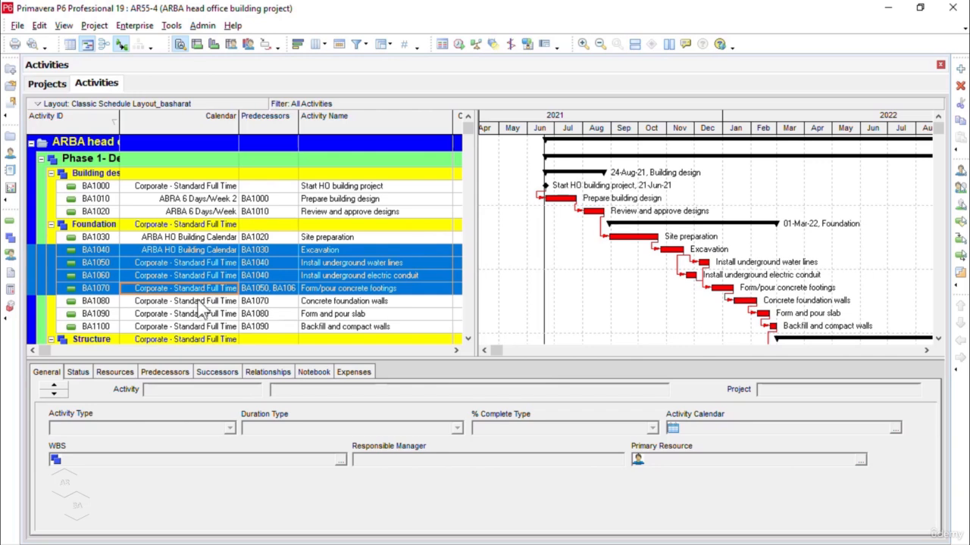
{"action": "left_click", "coordinate": [201, 301], "text": "ctrl"}
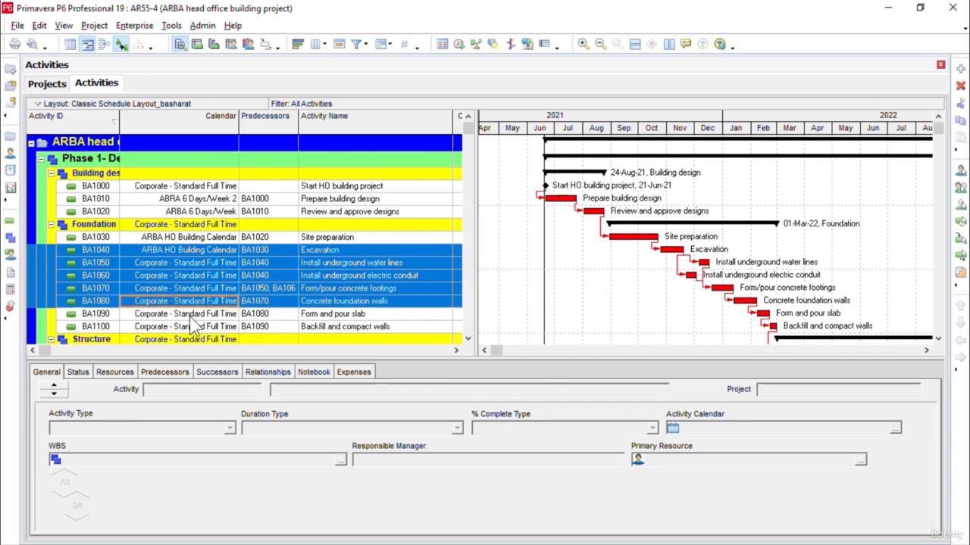
{"action": "left_click", "coordinate": [192, 315], "text": "ctrl"}
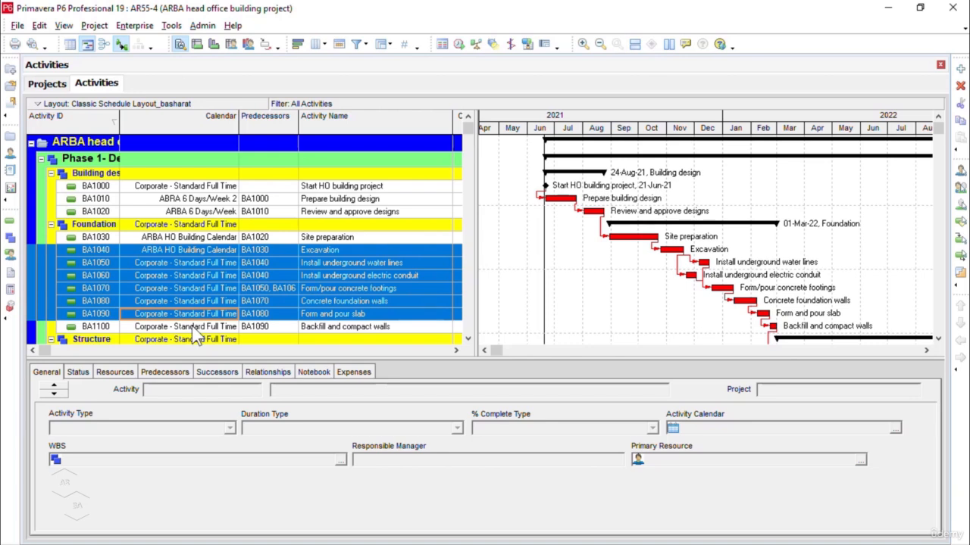
{"action": "left_click", "coordinate": [192, 327], "text": "ctrl"}
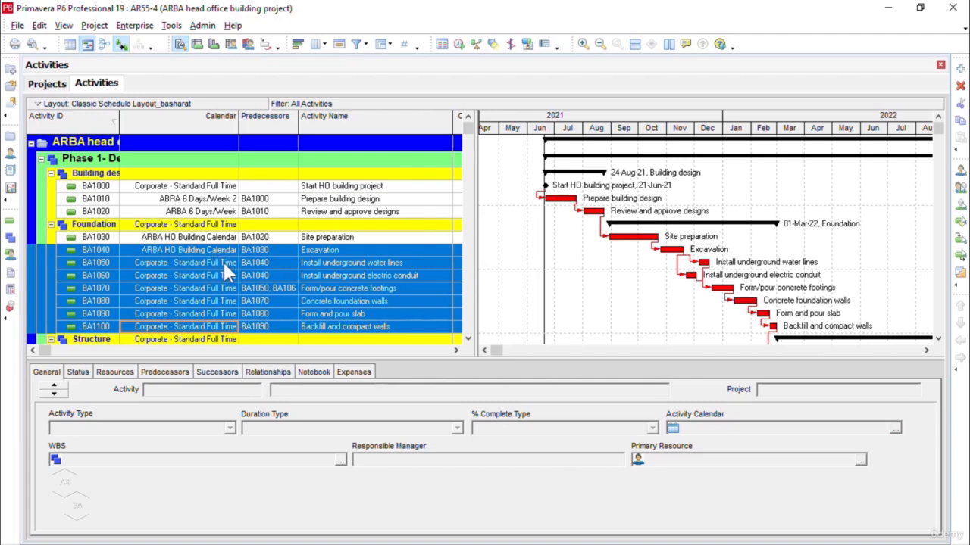
{"action": "key", "text": "ctrl+e"}
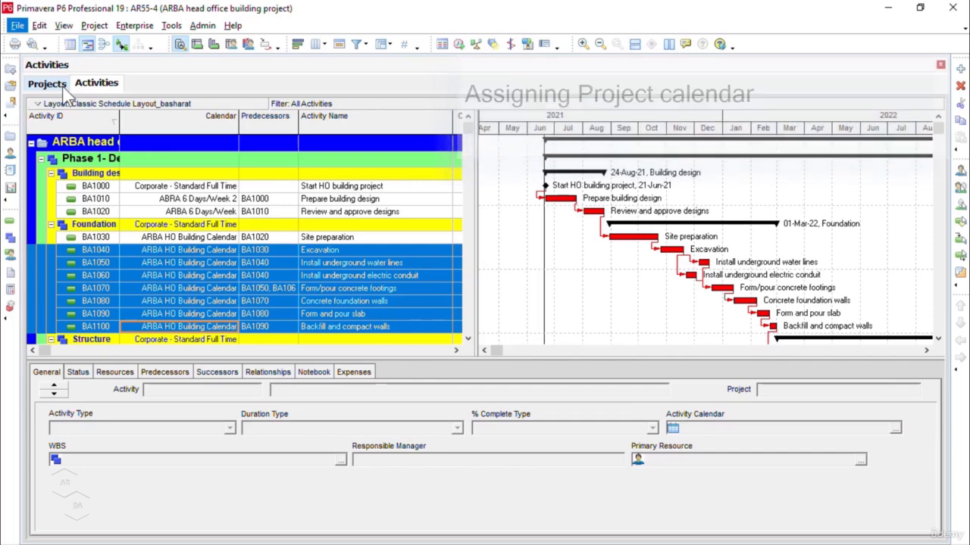
Set the default calendar for new activities in the ARBA head office building project to ARBA HO Building Calendar
{"action": "left_click", "coordinate": [50, 84]}
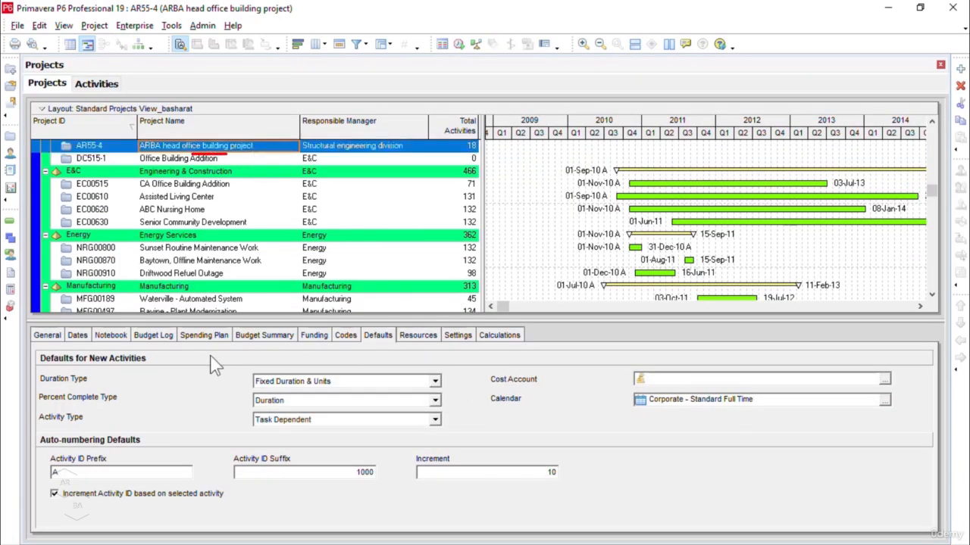
{"action": "left_click", "coordinate": [47, 336]}
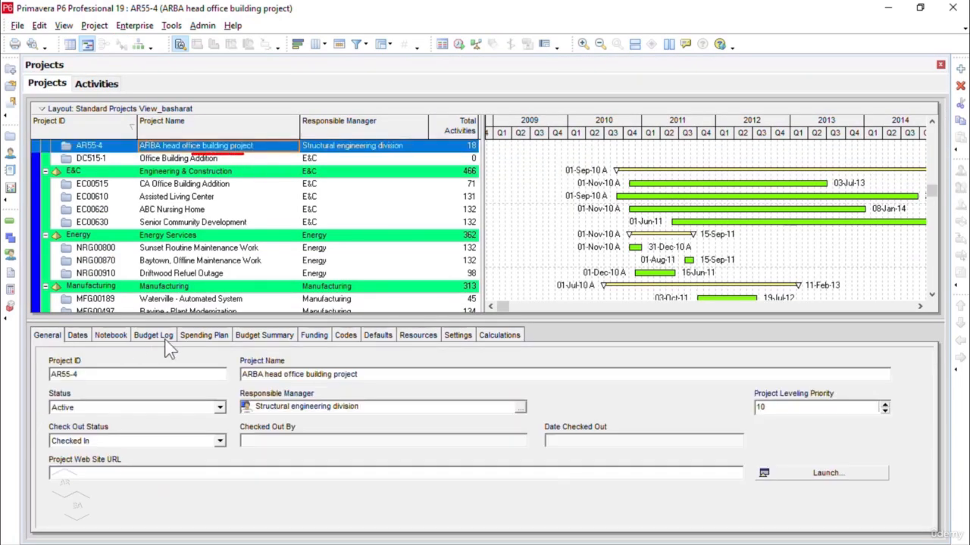
{"action": "left_click", "coordinate": [384, 339]}
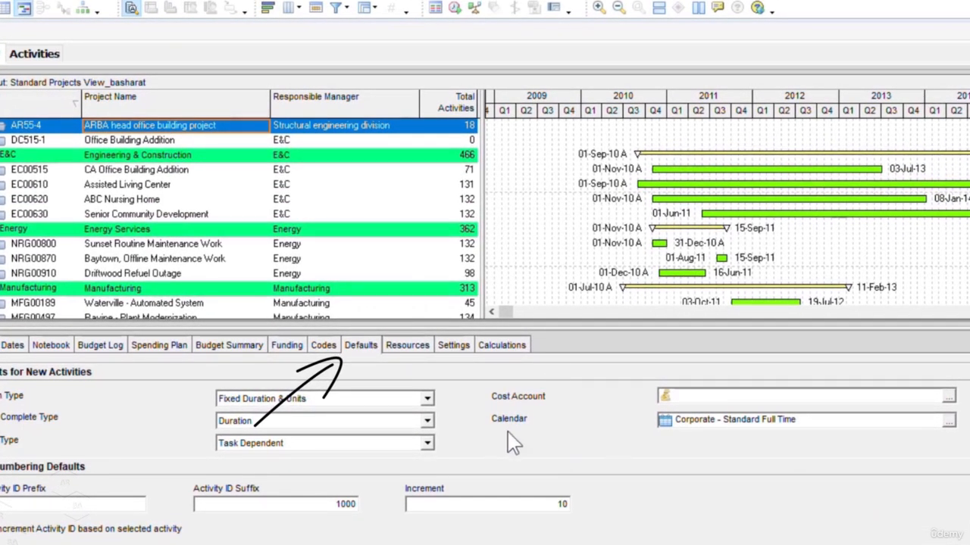
{"action": "left_click", "coordinate": [948, 421]}
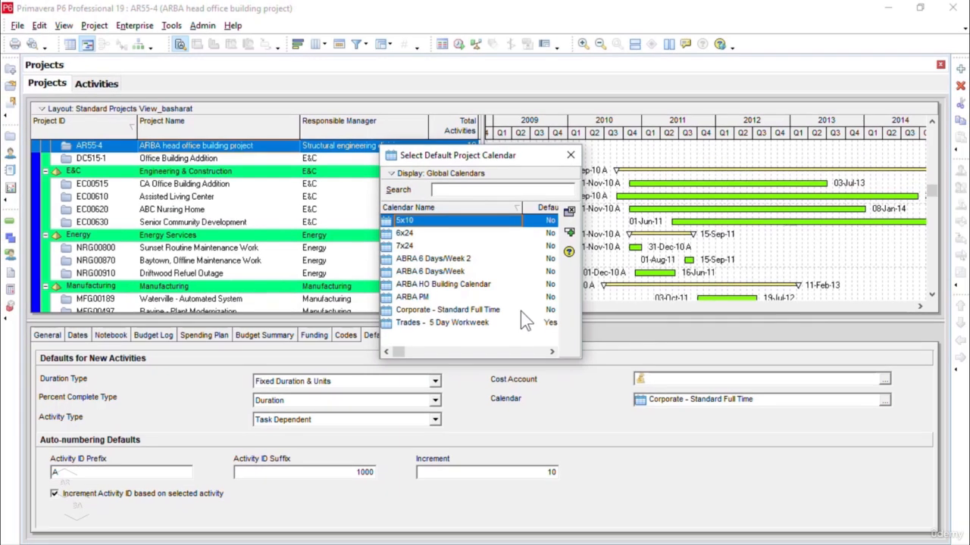
{"action": "left_click", "coordinate": [476, 285]}
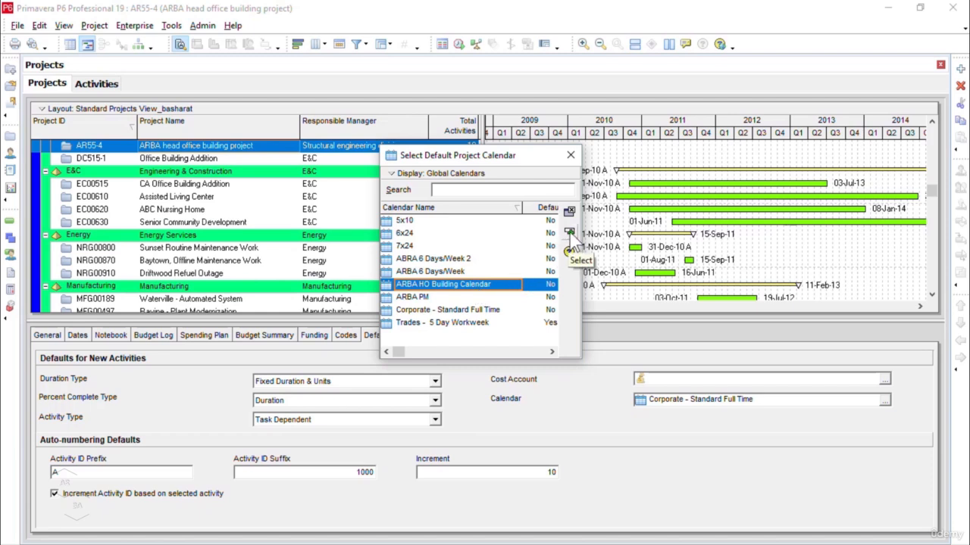
{"action": "left_click", "coordinate": [569, 235]}
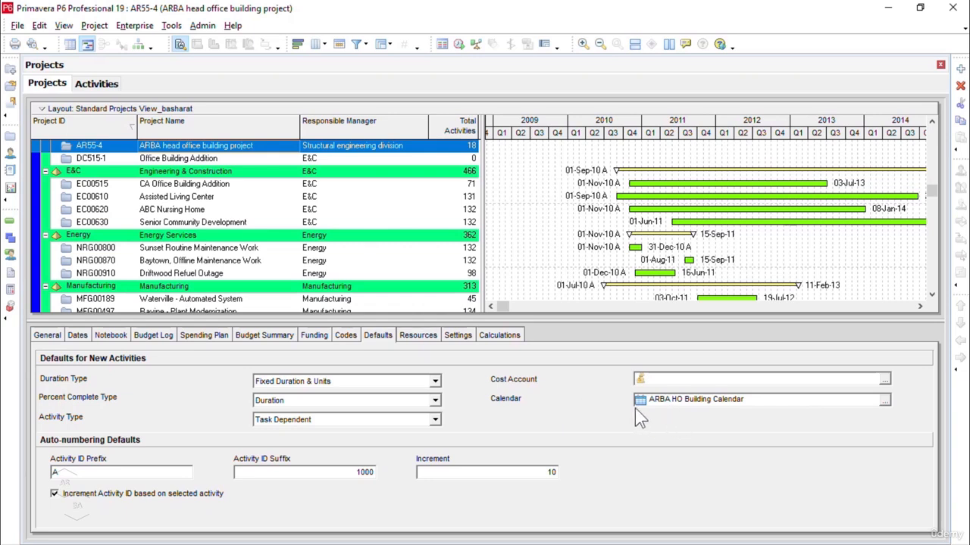
{"action": "left_click", "coordinate": [884, 401]}
{"action": "left_click", "coordinate": [423, 310]}
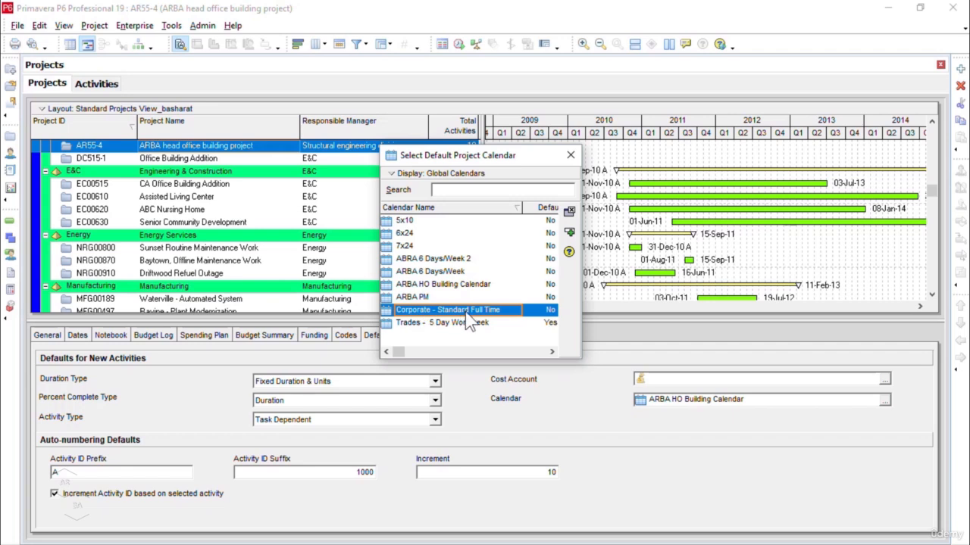
{"action": "left_click", "coordinate": [571, 154]}
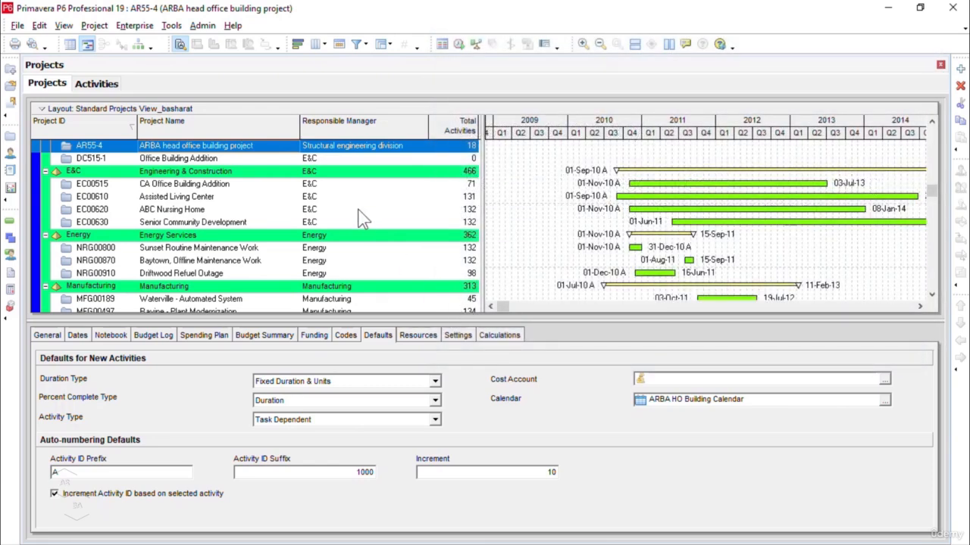
Open the enterprise Calendars dialog and look through the global, resource and project calendar lists
{"action": "left_click", "coordinate": [135, 26]}
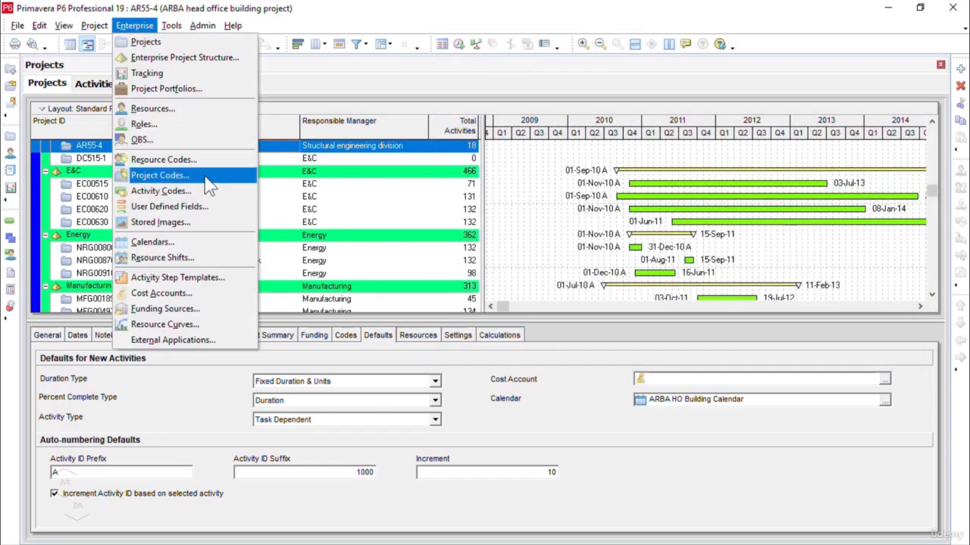
{"action": "left_click", "coordinate": [219, 242]}
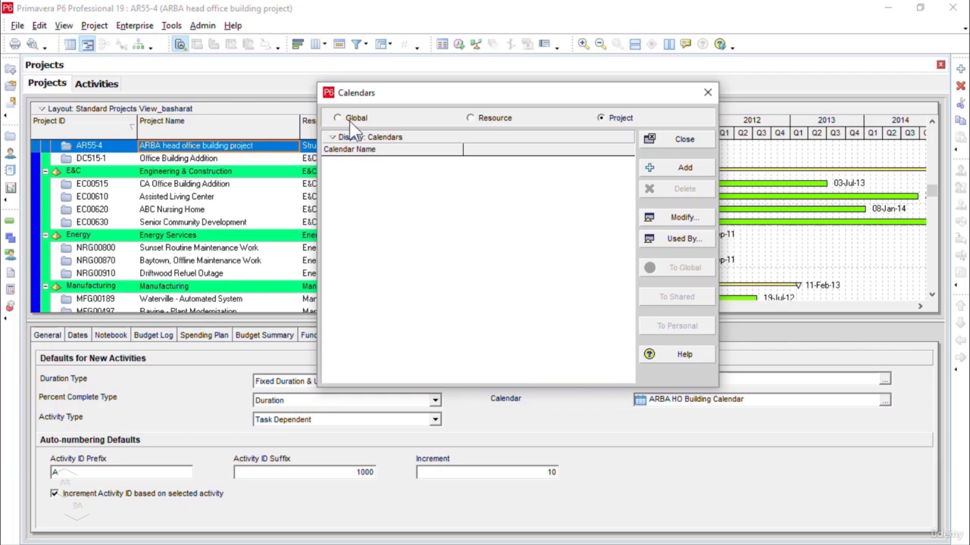
{"action": "left_click", "coordinate": [350, 119]}
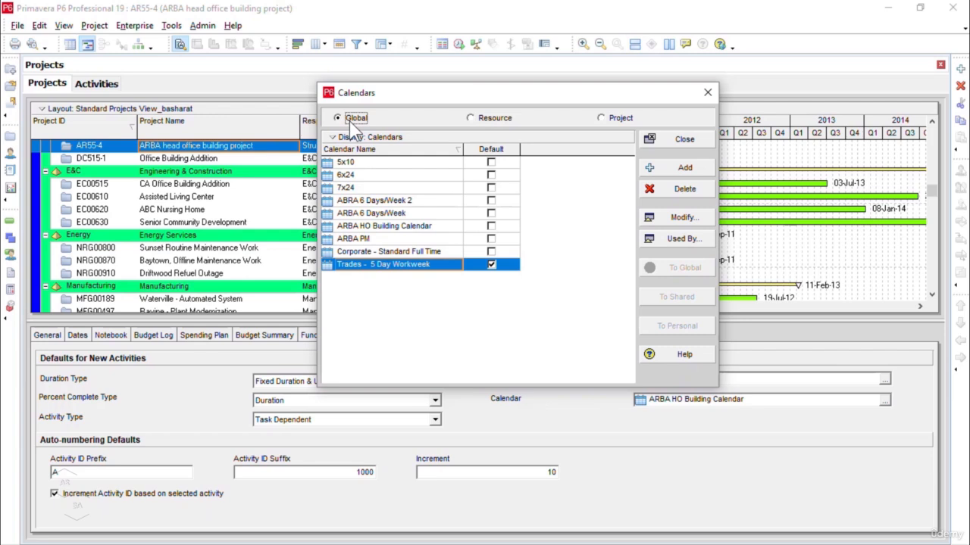
{"action": "left_click", "coordinate": [486, 120]}
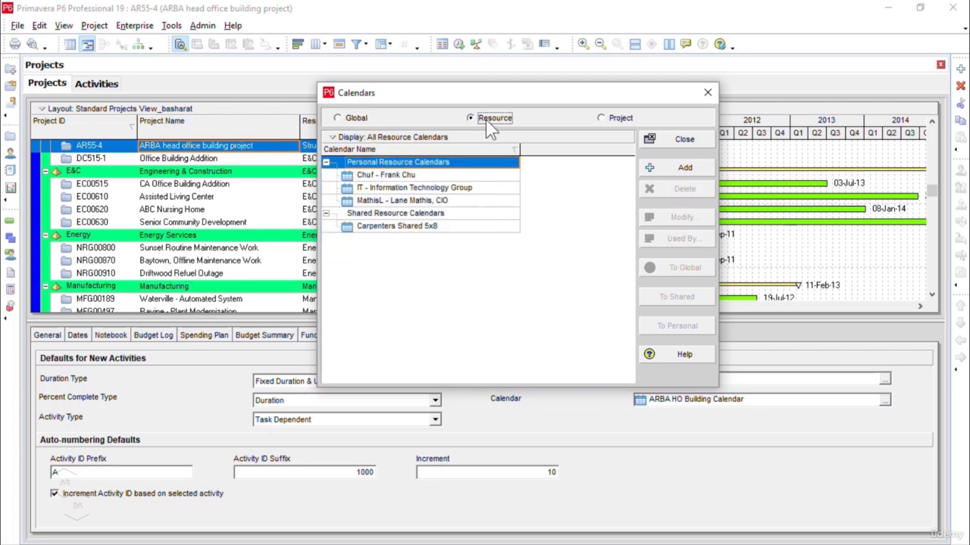
{"action": "left_click", "coordinate": [615, 119]}
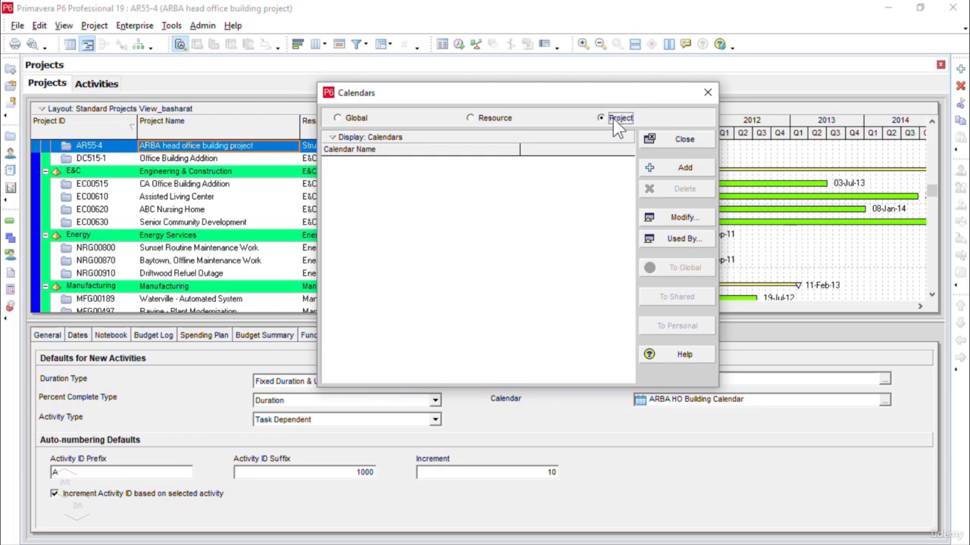
Compare the global calendars with the personal and shared resource calendars and the project calendars, and return to the activities table
{"action": "left_click", "coordinate": [357, 121]}
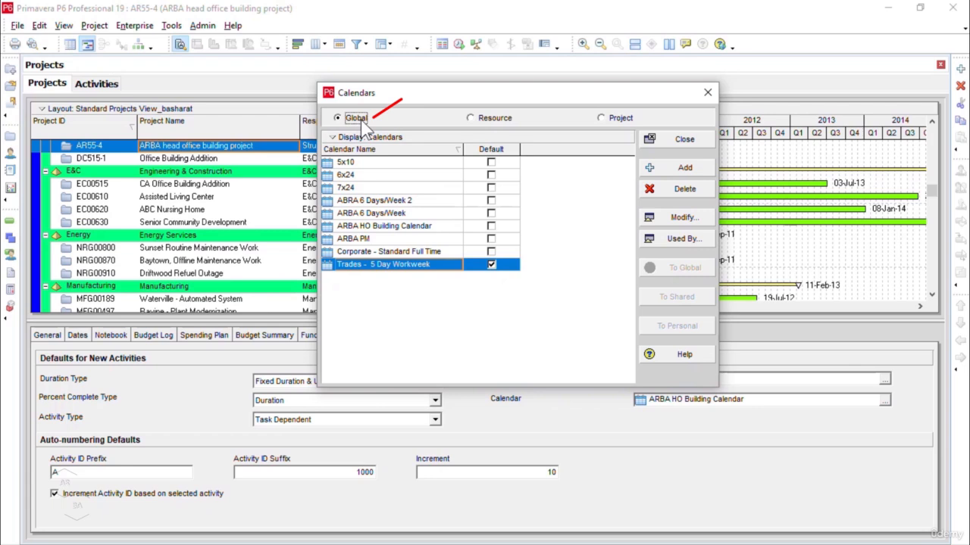
{"action": "left_click", "coordinate": [472, 120]}
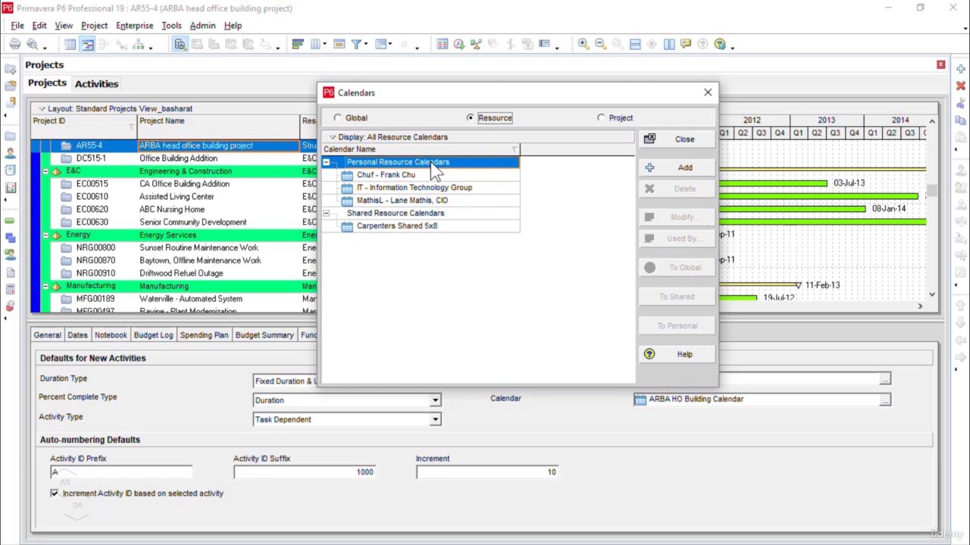
{"action": "left_click", "coordinate": [436, 214]}
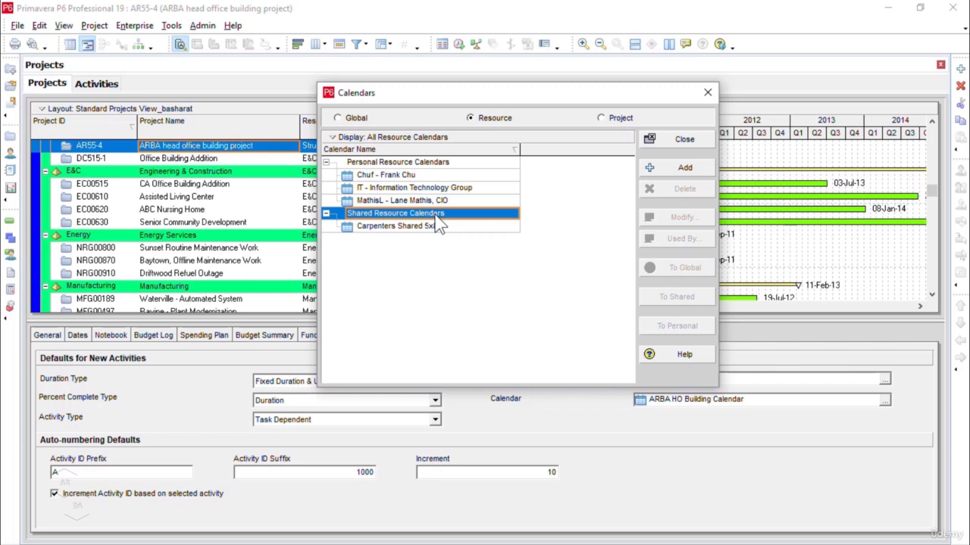
{"action": "left_click", "coordinate": [602, 119]}
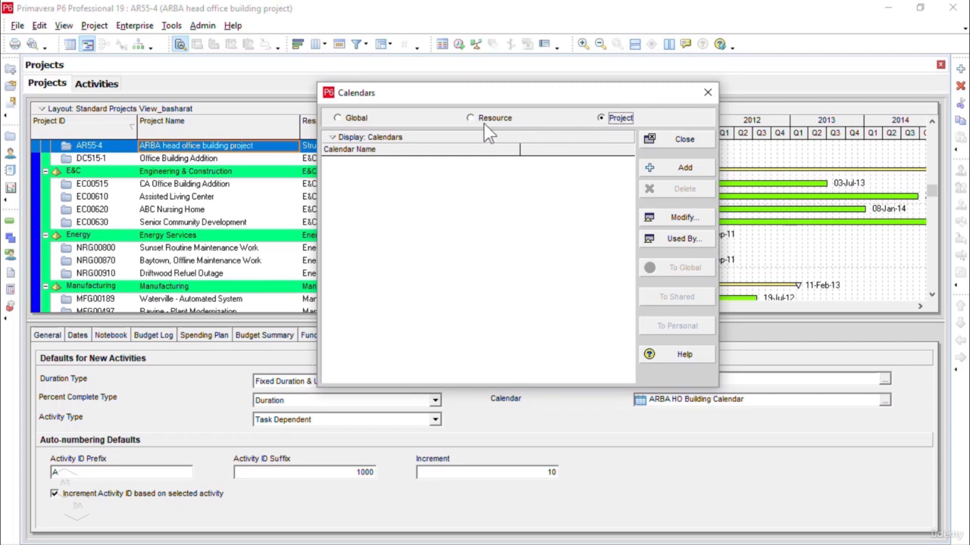
{"action": "left_click", "coordinate": [360, 122]}
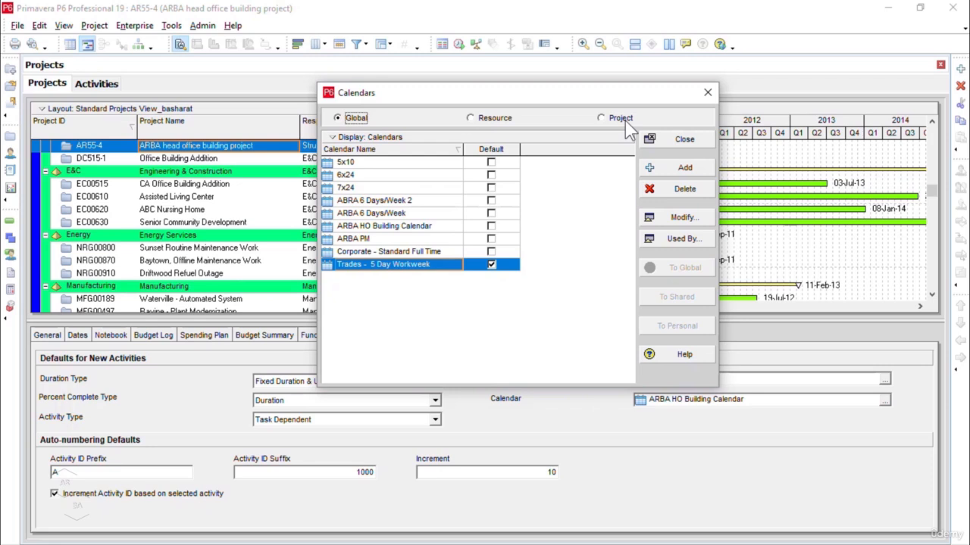
{"action": "left_click_drag", "start_coordinate": [616, 92], "coordinate": [671, 16]}
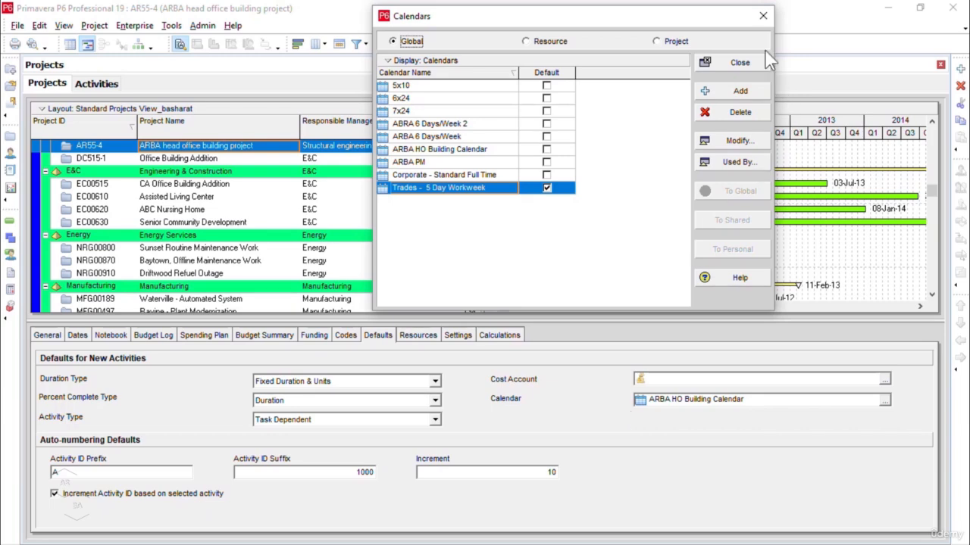
{"action": "left_click", "coordinate": [763, 15]}
{"action": "left_click", "coordinate": [99, 83]}
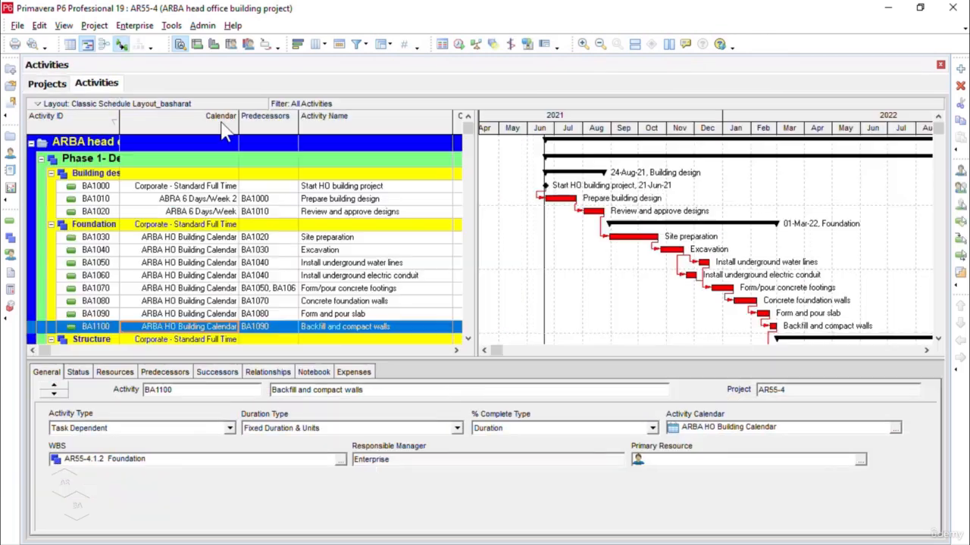